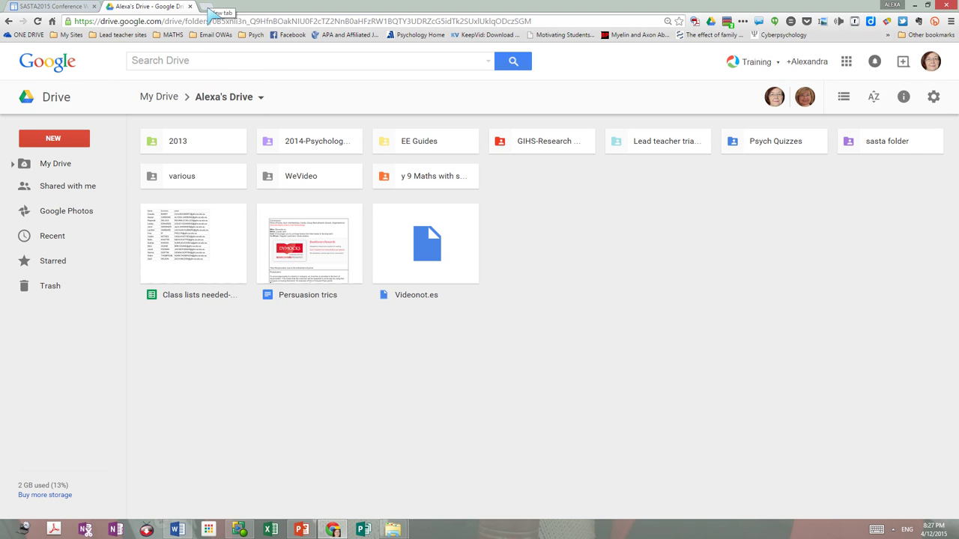
- Search the web for "google drive download" in a new browser tab and open the official Google Drive download page
left_click(211, 9)
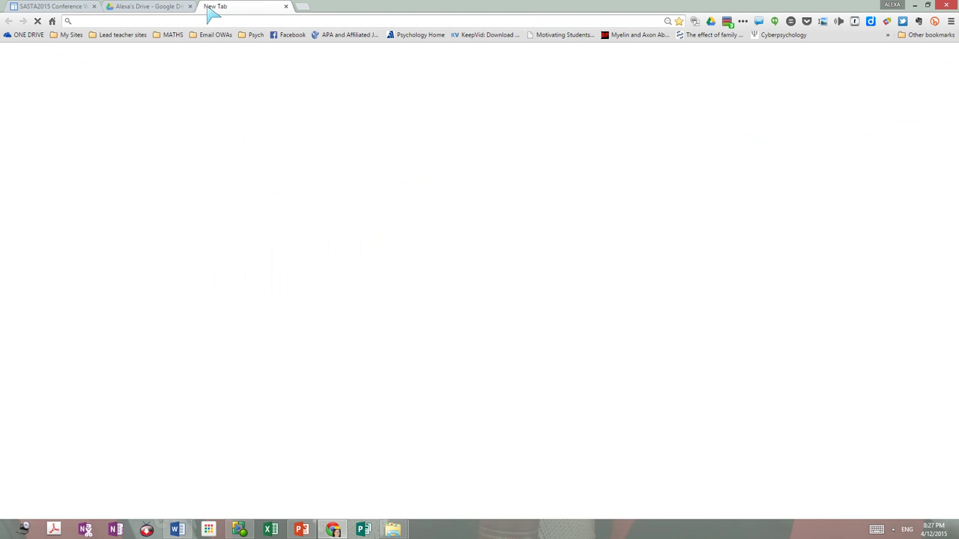
left_click(334, 280)
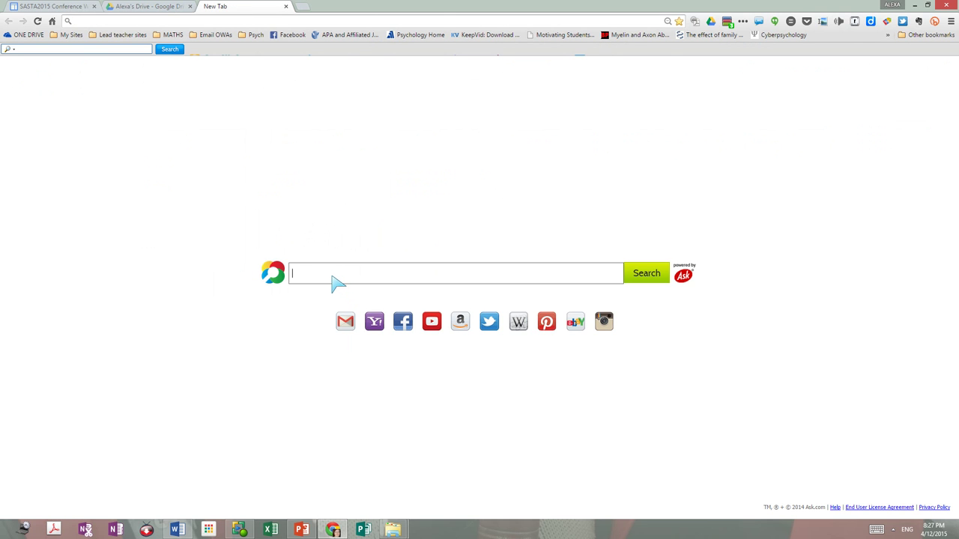
type("google drive")
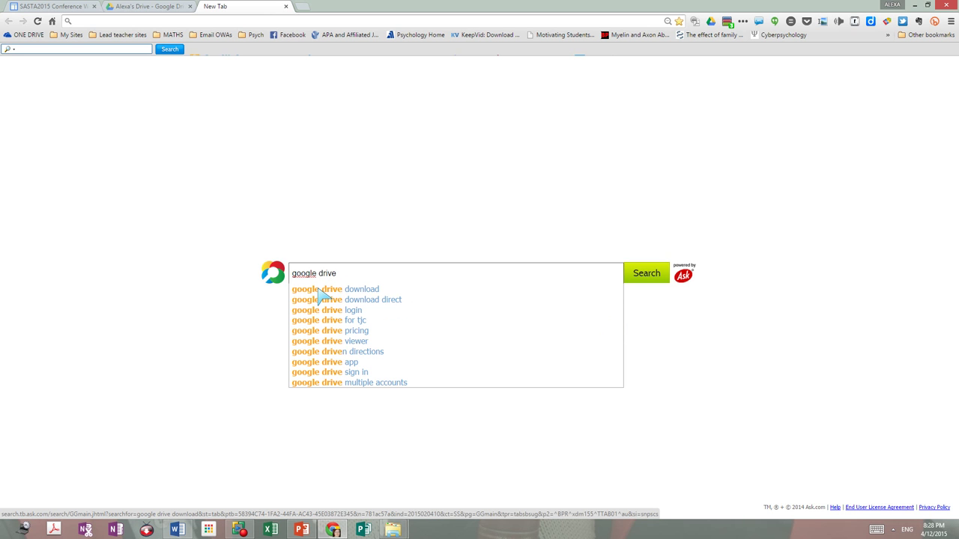
left_click(323, 294)
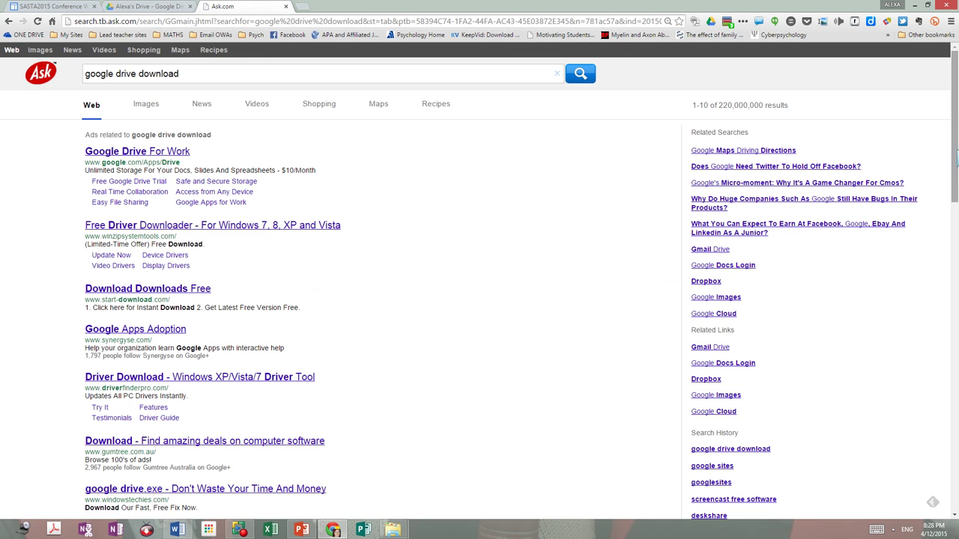
scroll(849, 353, "down", 7)
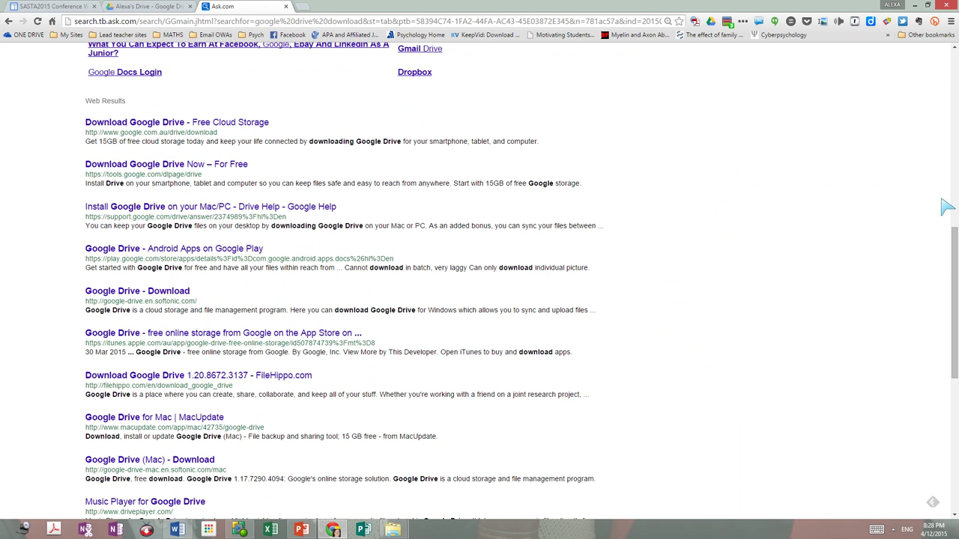
scroll(955, 313, "up", 1)
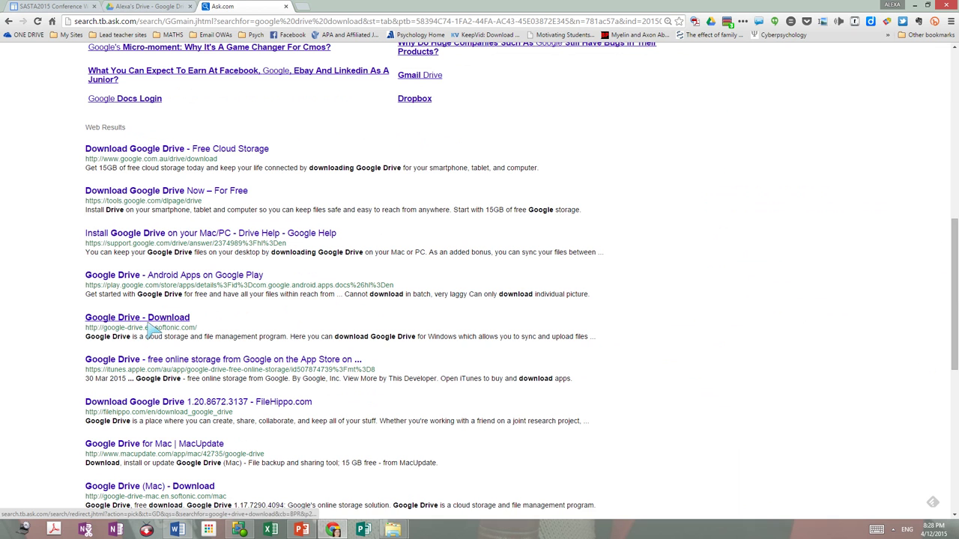
left_click(185, 154)
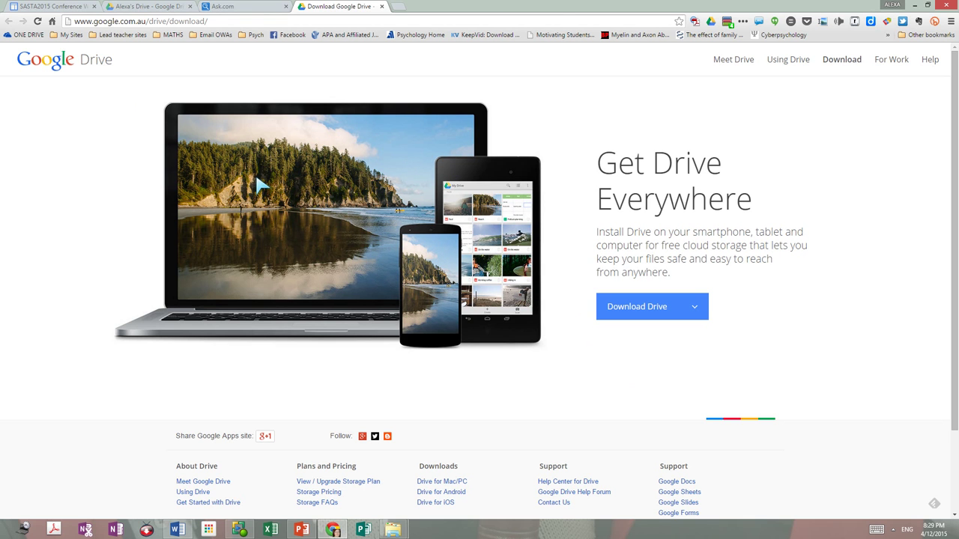
- Choose the Google Drive download for Mac and PC to bring up its terms of service
left_click(651, 310)
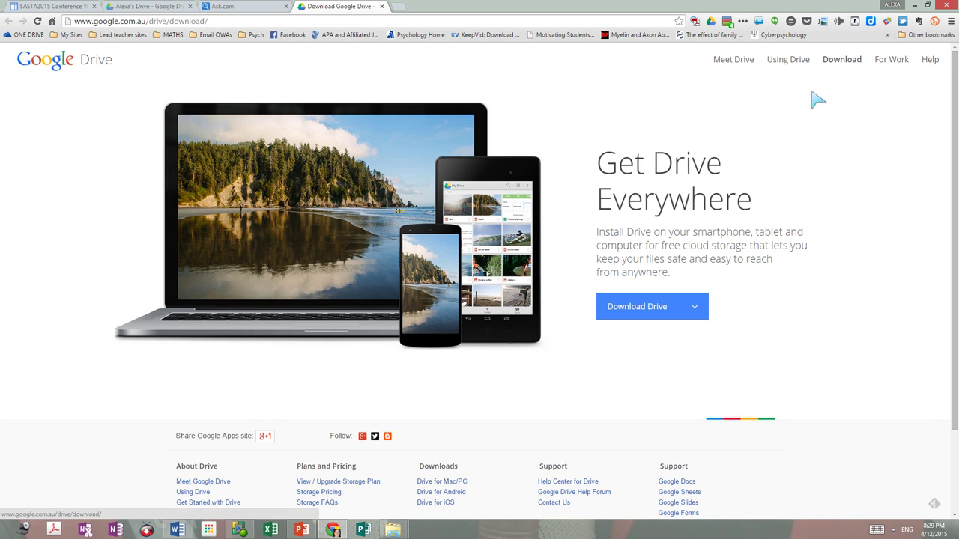
left_click(700, 315)
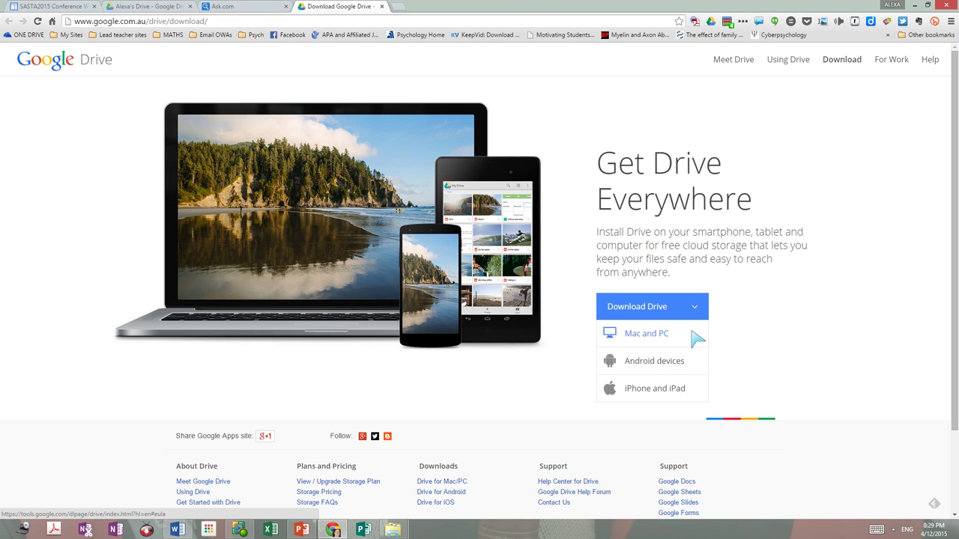
mouse_move(704, 318)
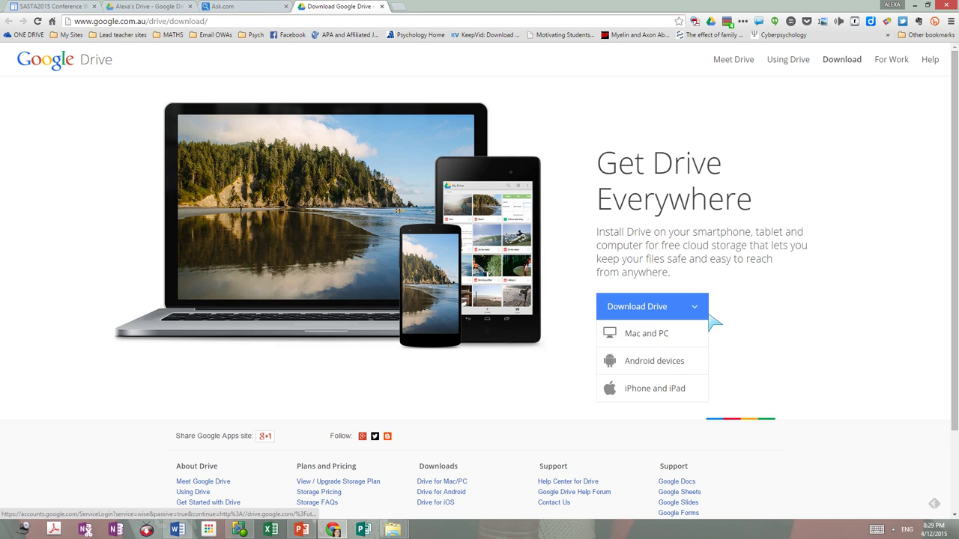
left_click(653, 344)
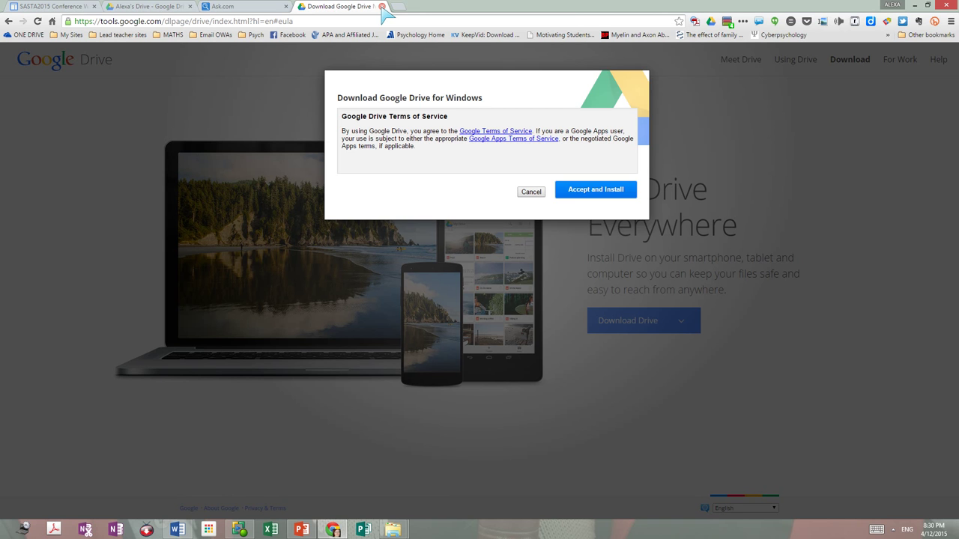
- Return to the open Google Drive page and look through the My Sites bookmarks
left_click(153, 8)
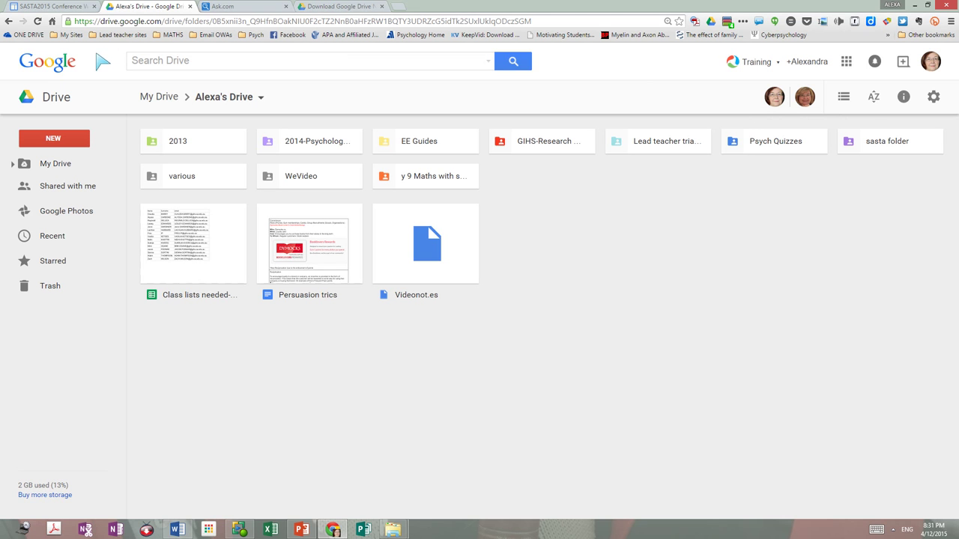
left_click(71, 35)
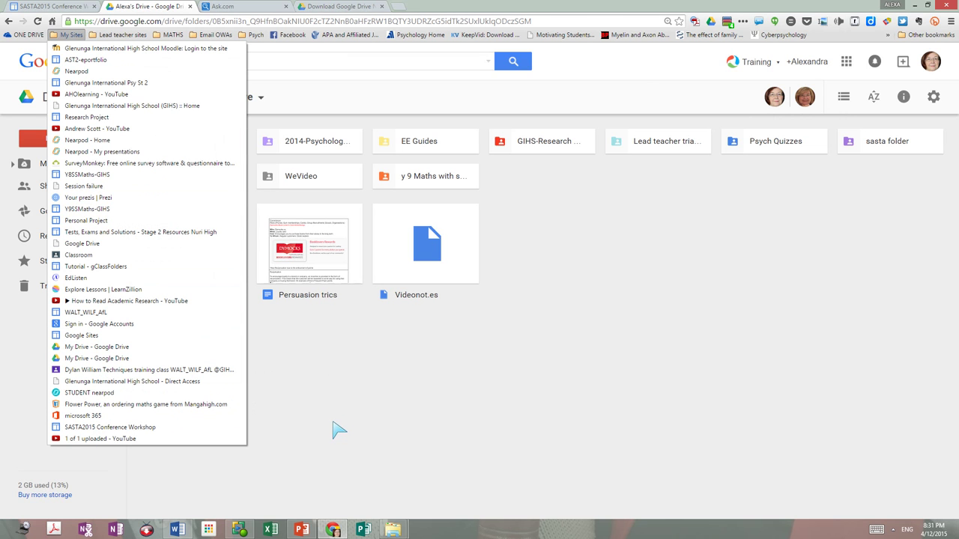
left_click(555, 293)
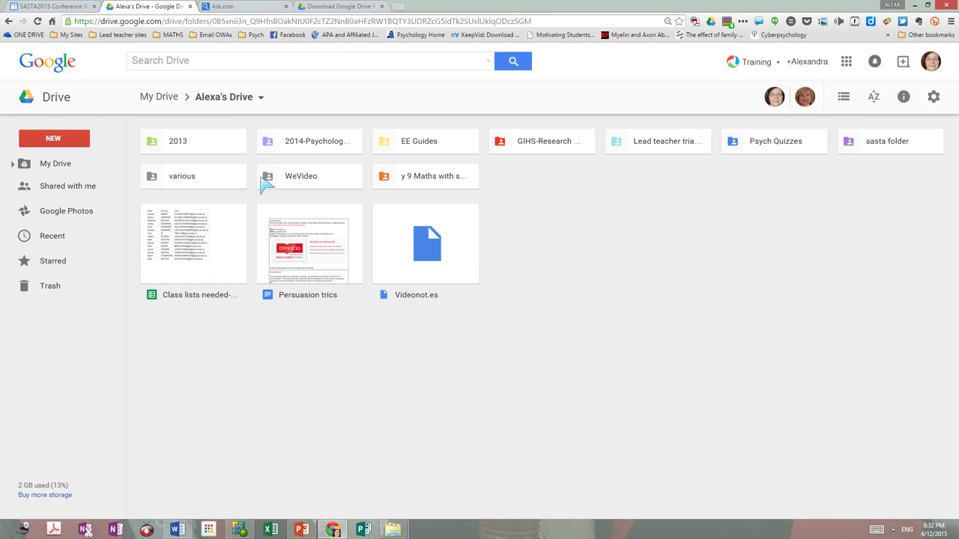
- Browse the files shared with the account and the single folder in My Drive, ending back at the My Drive root
left_click(54, 191)
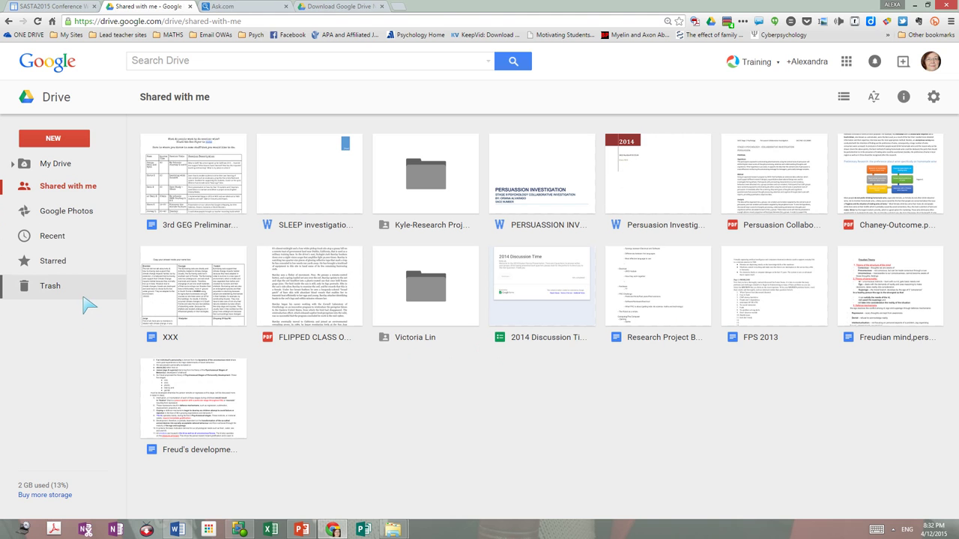
left_click(57, 172)
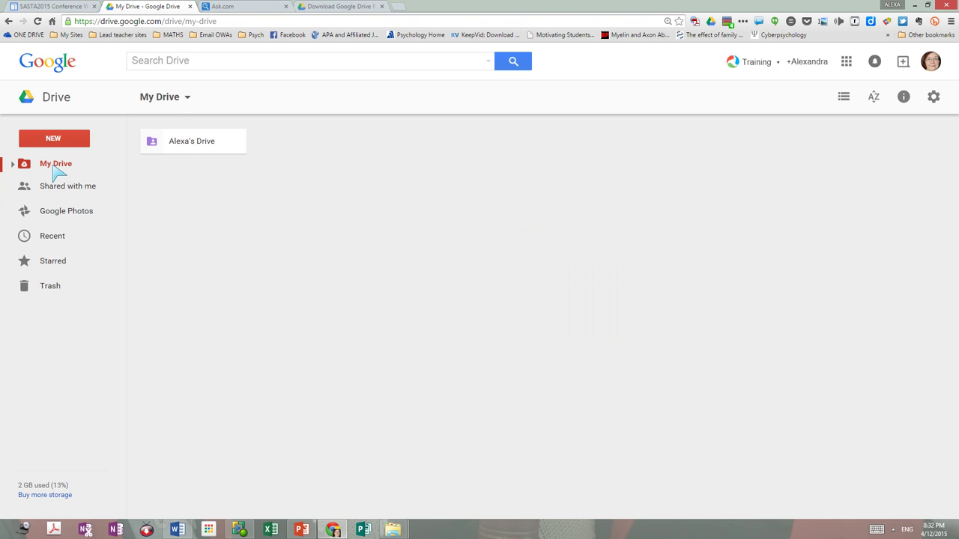
double_click(188, 154)
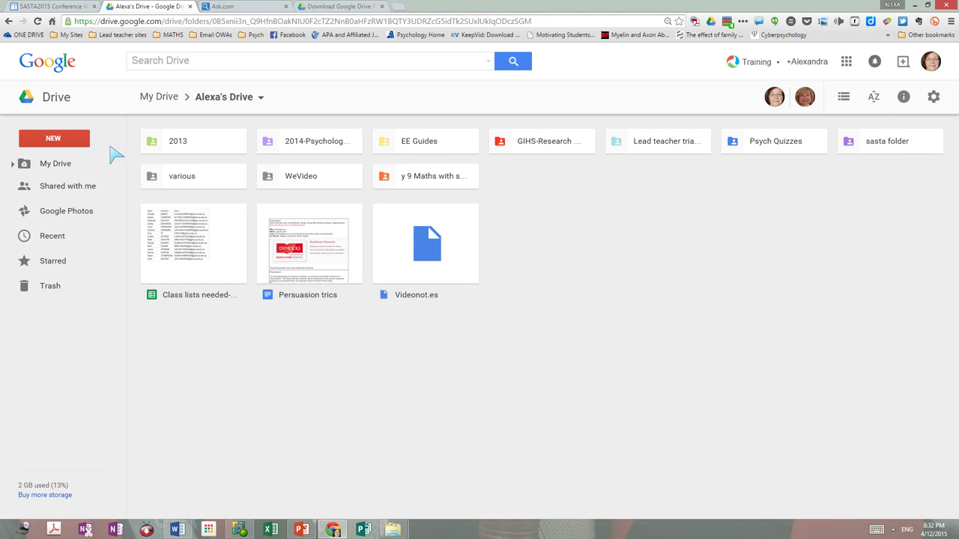
left_click(63, 170)
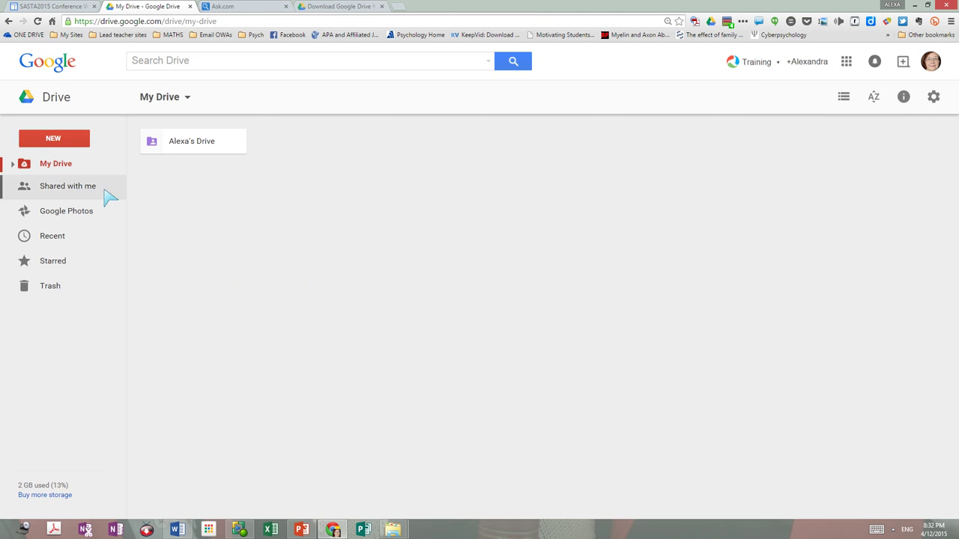
- Snap the browser to the right half of the screen and upload the Biology Resources folder from the desktop to My Drive
left_click(66, 142)
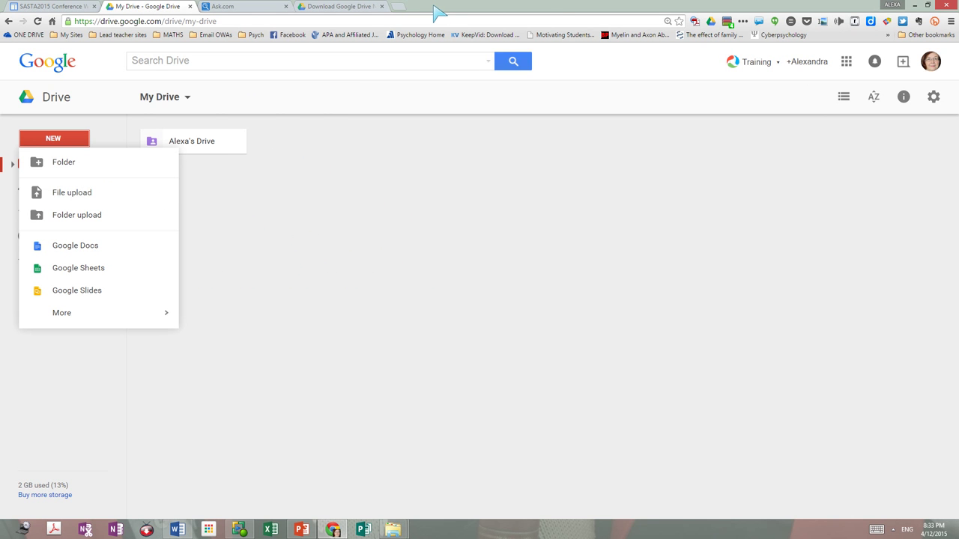
key("super+Right")
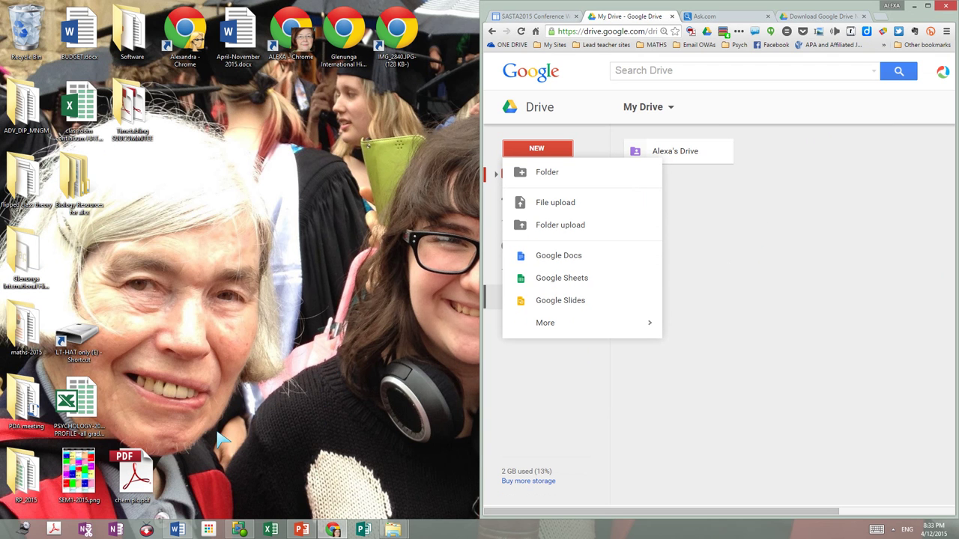
left_click(75, 180)
left_click_drag(74, 183, 779, 298)
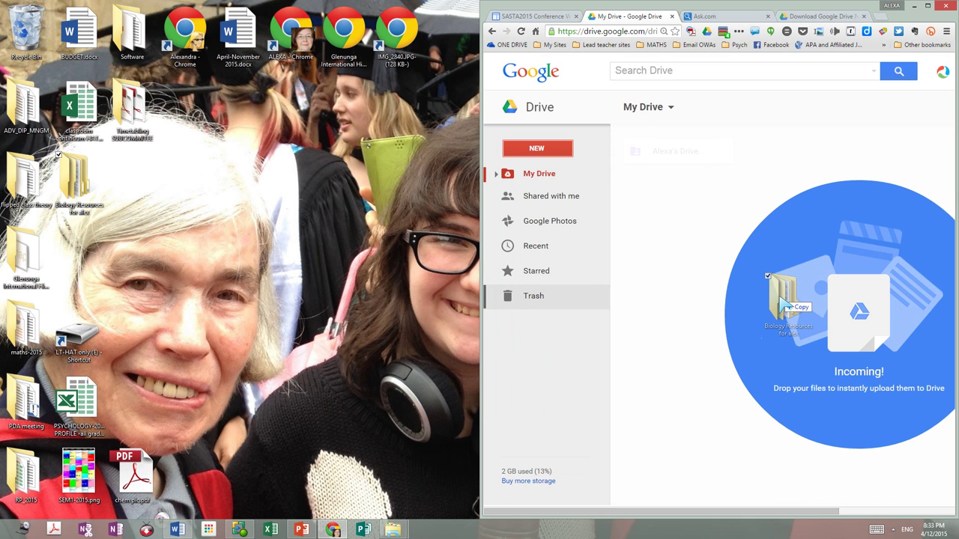
left_click_drag(780, 298, 785, 326)
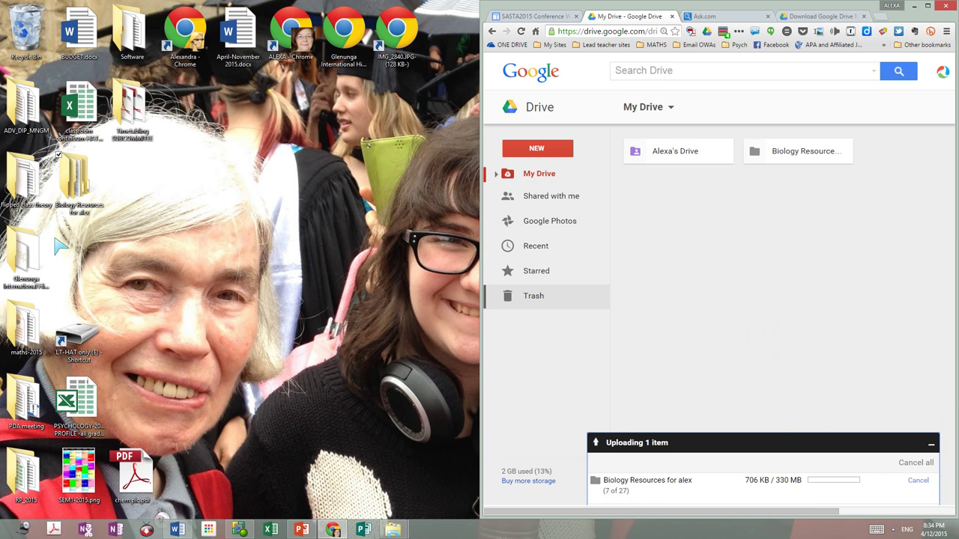
- Inspect the local Biology Resources folder and its Assignment Sheets subfolder, then minimize the folder window
double_click(76, 186)
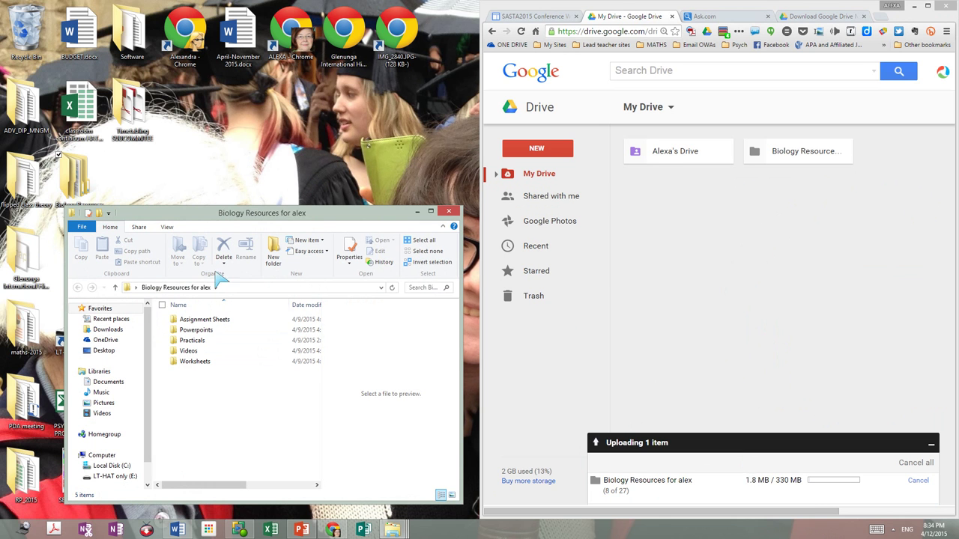
left_click(195, 323)
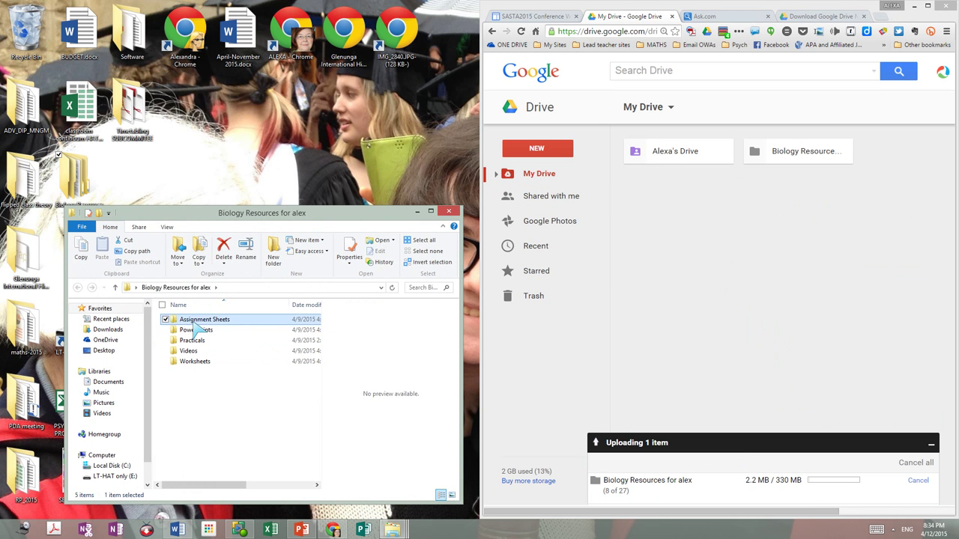
double_click(194, 324)
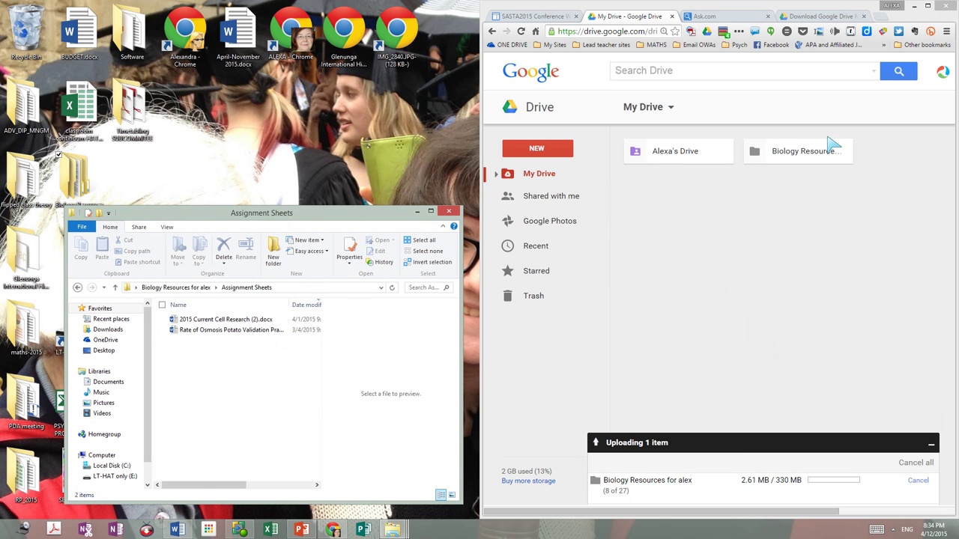
left_click(417, 211)
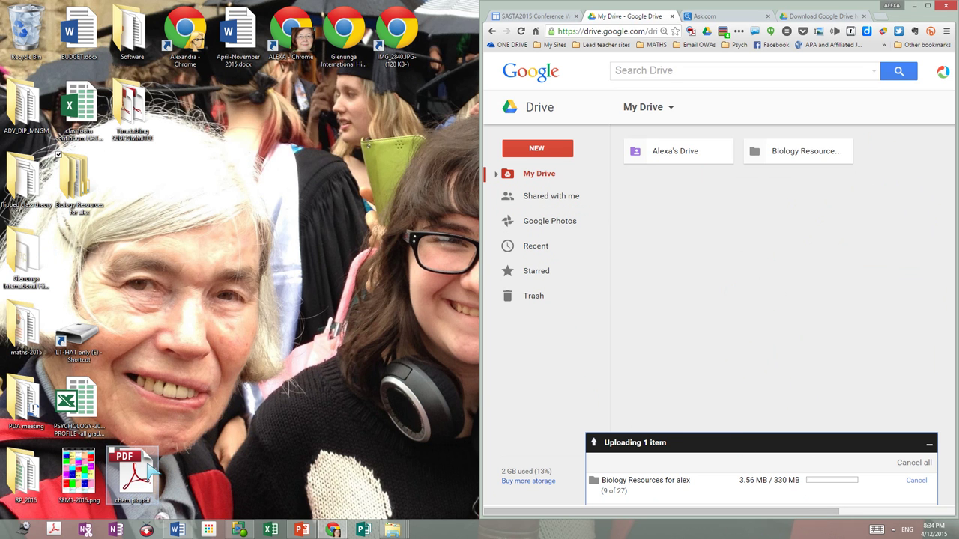
- Upload the image SEM1-2015.png from the desktop to My Drive
left_click_drag(75, 470, 859, 315)
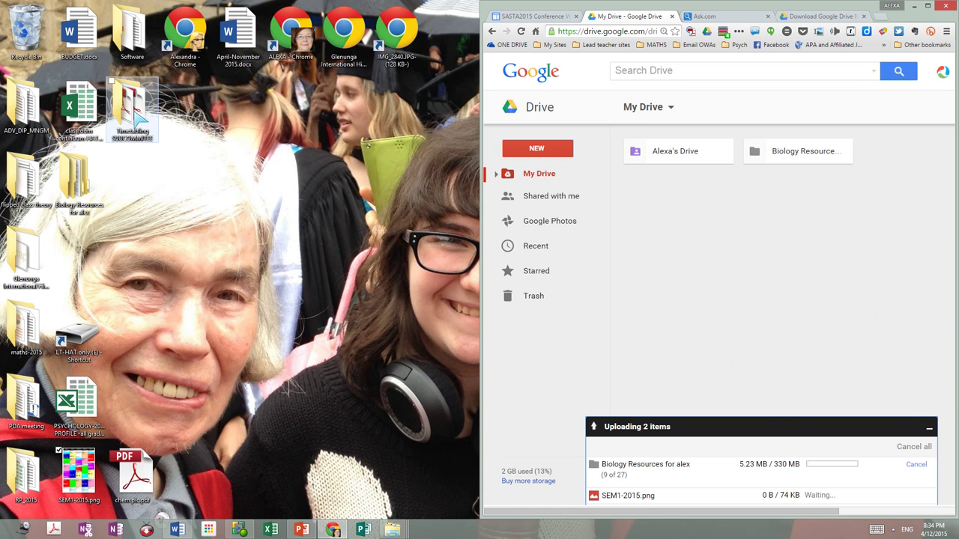
- Upload all five PDFs from the desktop folder Timetabling SUBCOMMITEE to My Drive and minimize the folder window
double_click(134, 108)
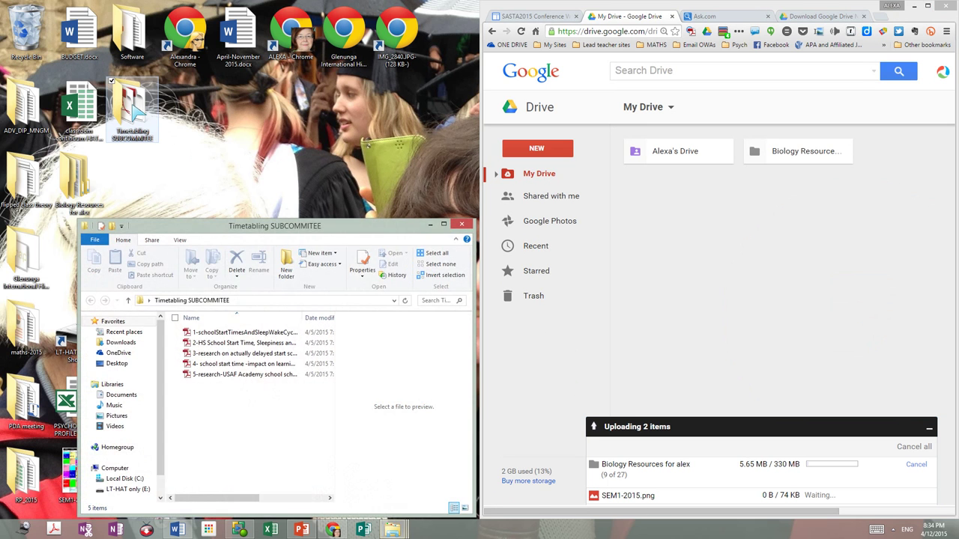
left_click(178, 332)
left_click(179, 343)
left_click(178, 363)
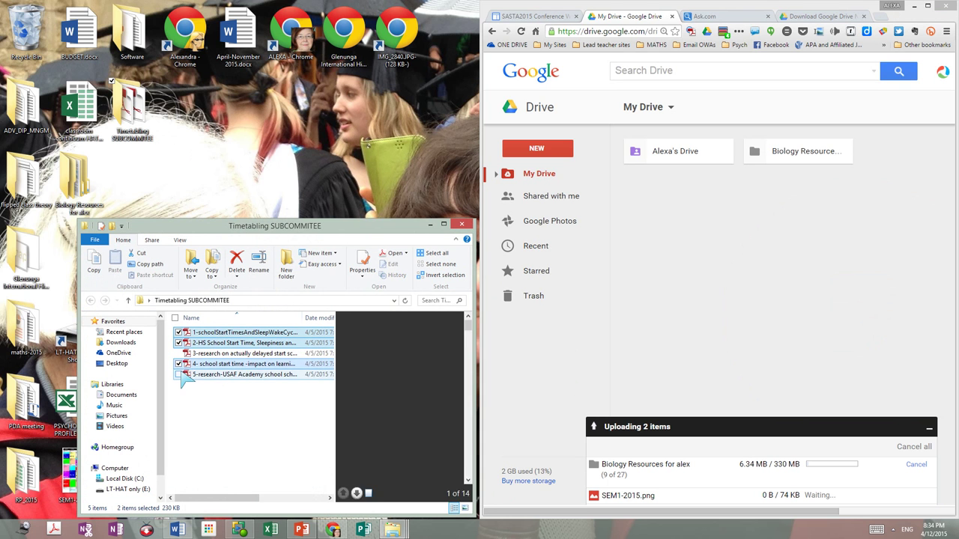
left_click(179, 353)
left_click(180, 375)
left_click(214, 374)
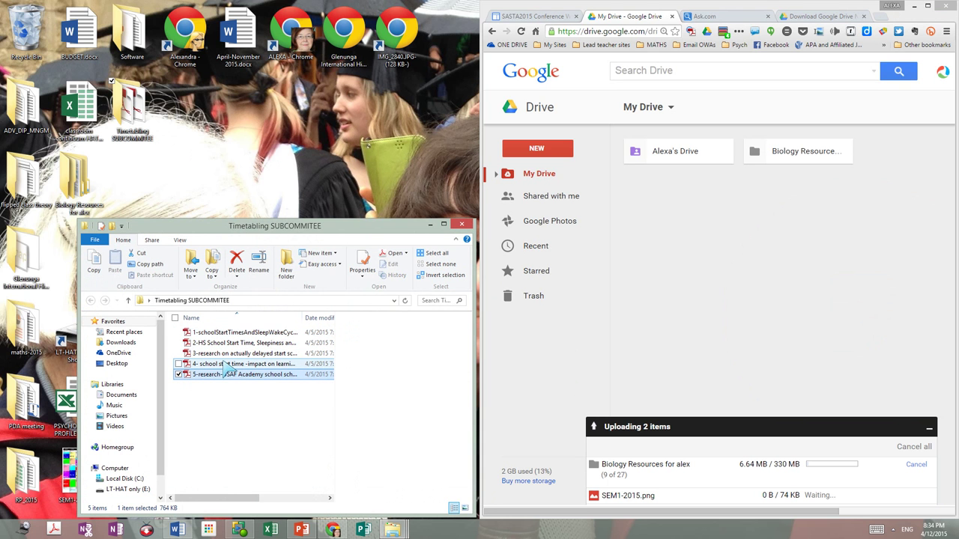
left_click(179, 353)
left_click(178, 342)
left_click(178, 331)
left_click(179, 363)
left_click_drag(238, 352, 801, 299)
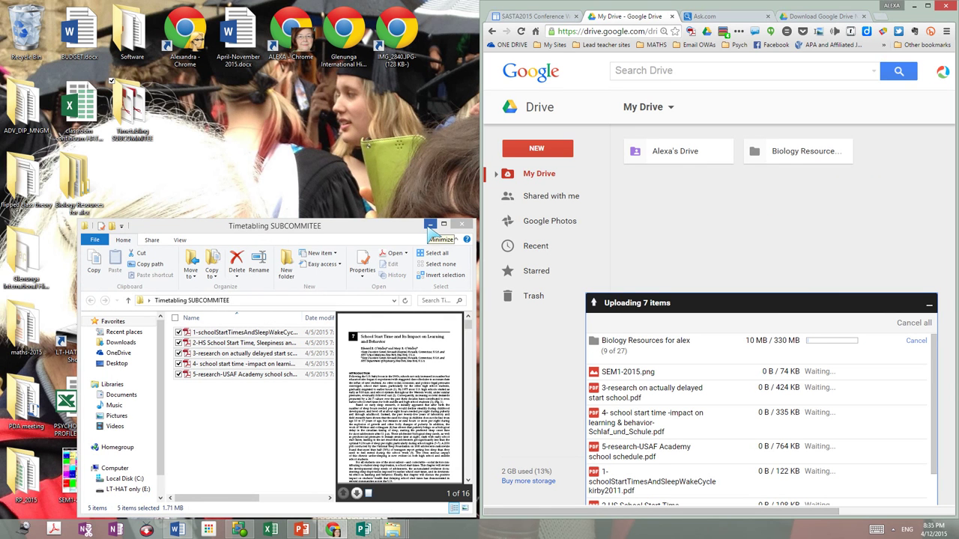
left_click(430, 225)
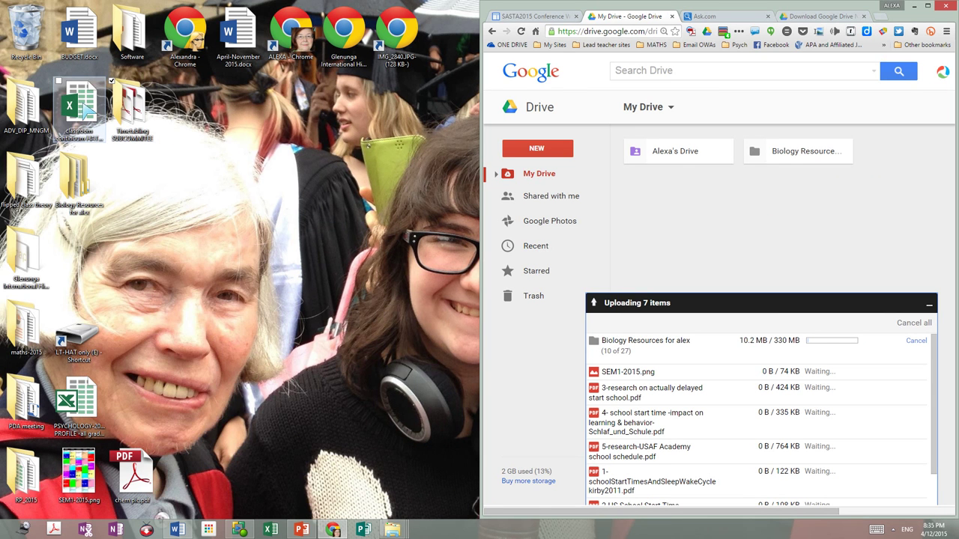
- Upload the classroom Excel workbook and the April-November 2015.docx document from the desktop to My Drive
left_click_drag(87, 110, 829, 255)
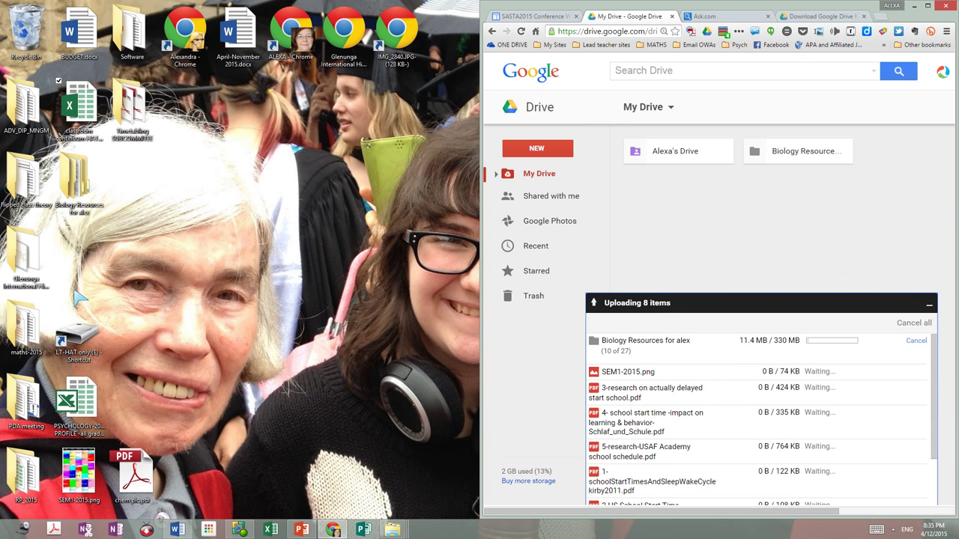
left_click_drag(241, 37, 883, 271)
- Cancel the running upload of the Biology Resources folder and retry it
left_click_drag(936, 382, 944, 332)
left_click(916, 341)
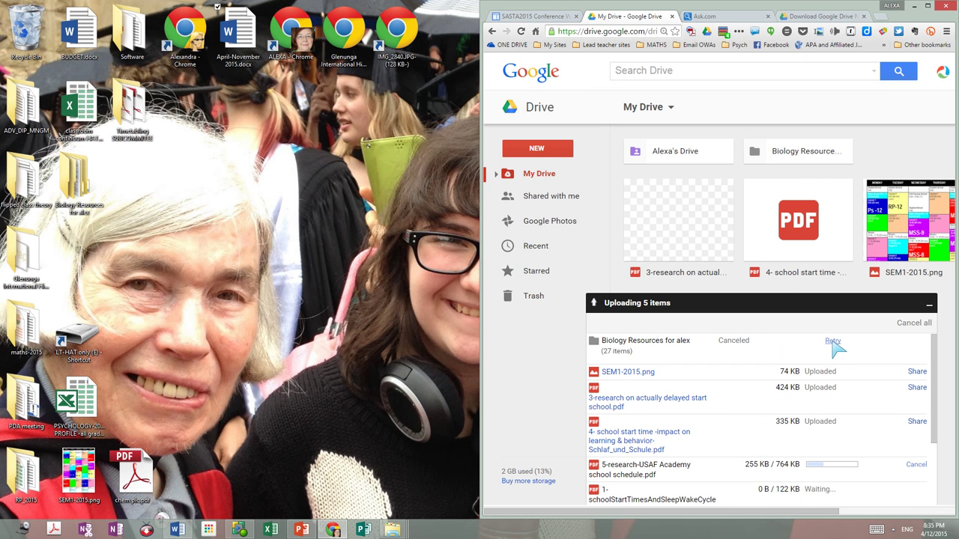
left_click(831, 341)
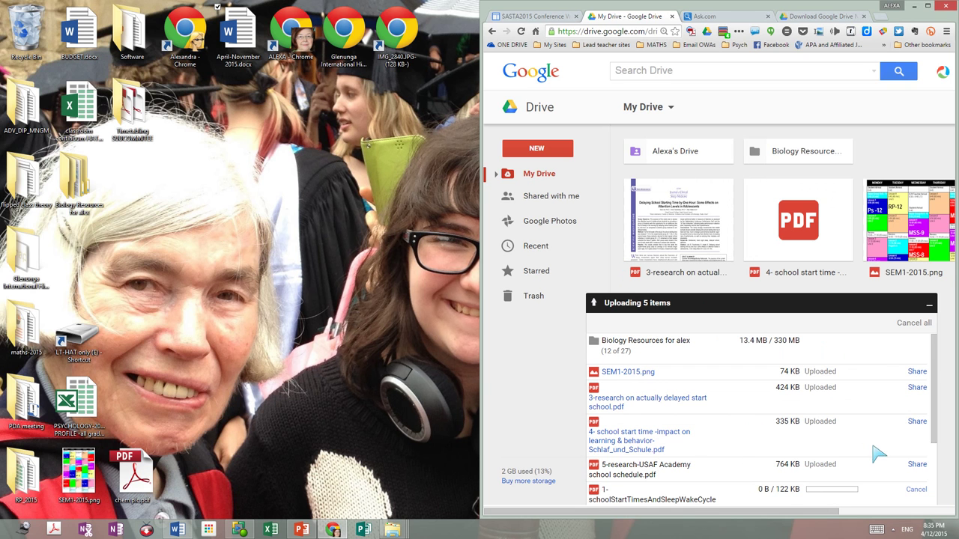
- Maximize the browser window showing My Drive and look through the list of file uploads
left_click_drag(936, 373, 924, 479)
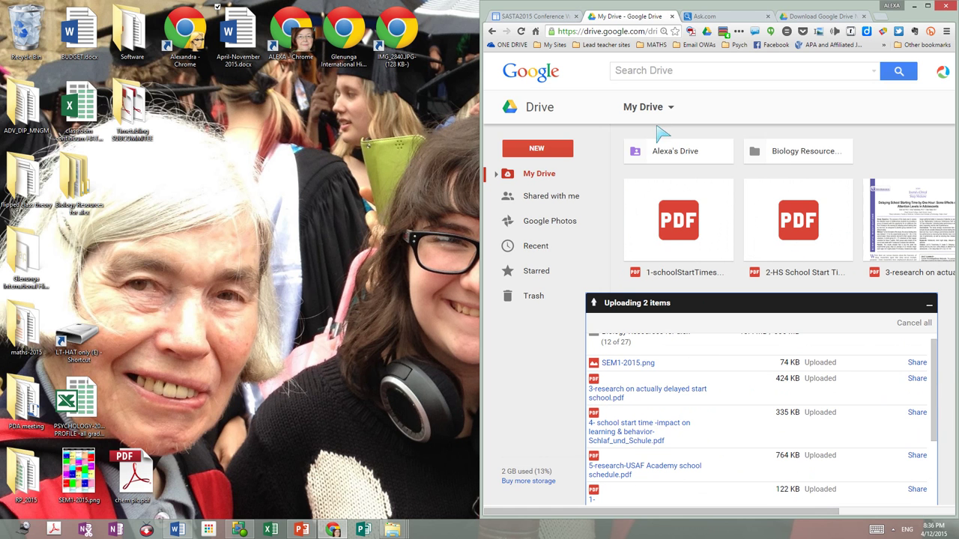
left_click(667, 154)
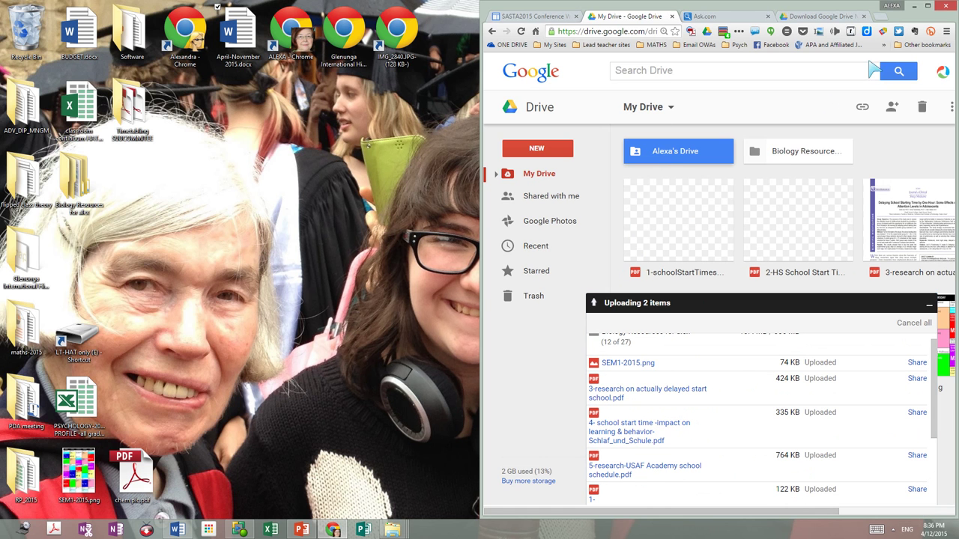
left_click(928, 5)
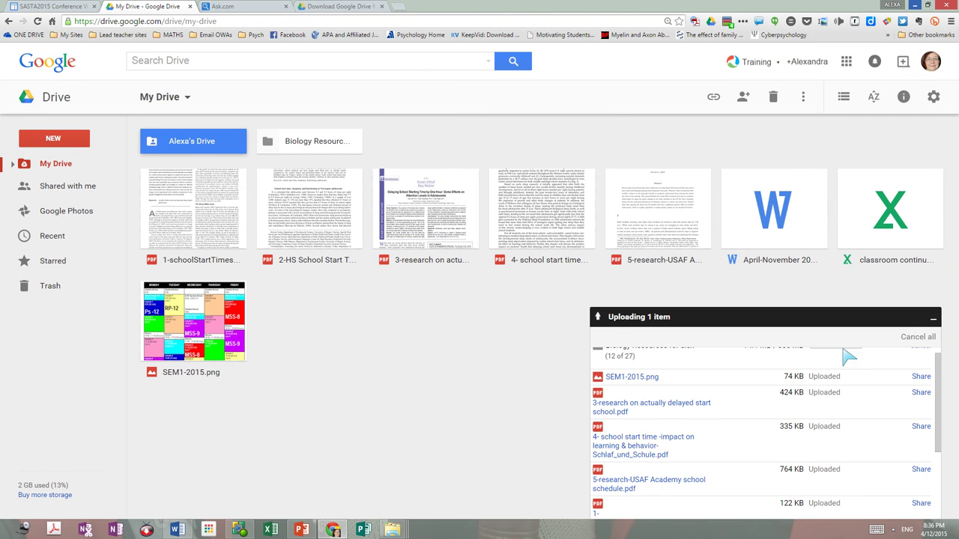
left_click_drag(935, 416, 934, 346)
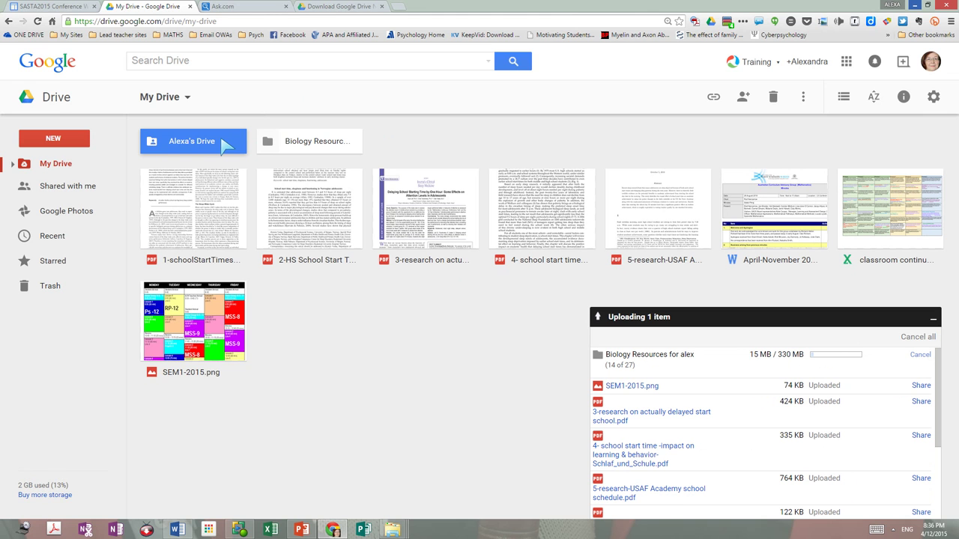
- Open the shared folder in My Drive and go into its sasta folder
double_click(227, 144)
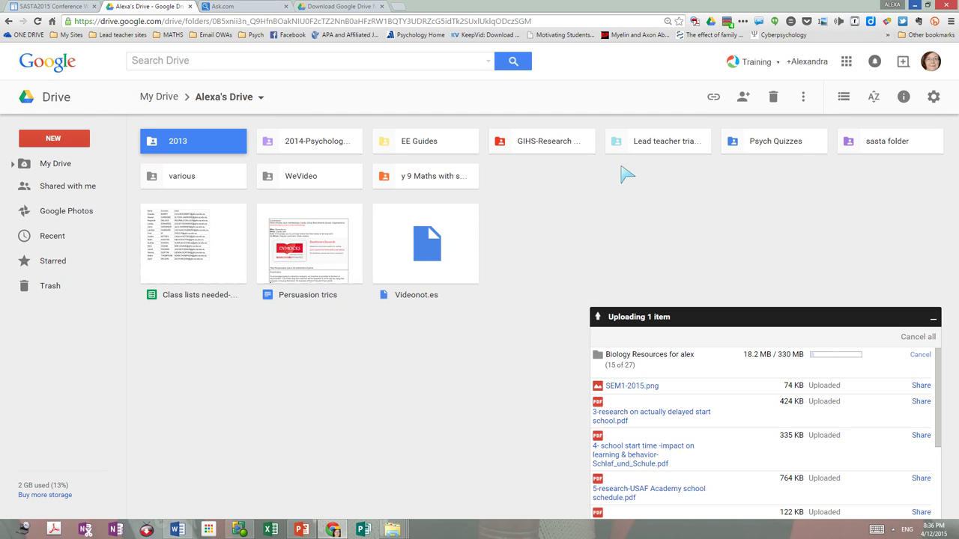
left_click(875, 153)
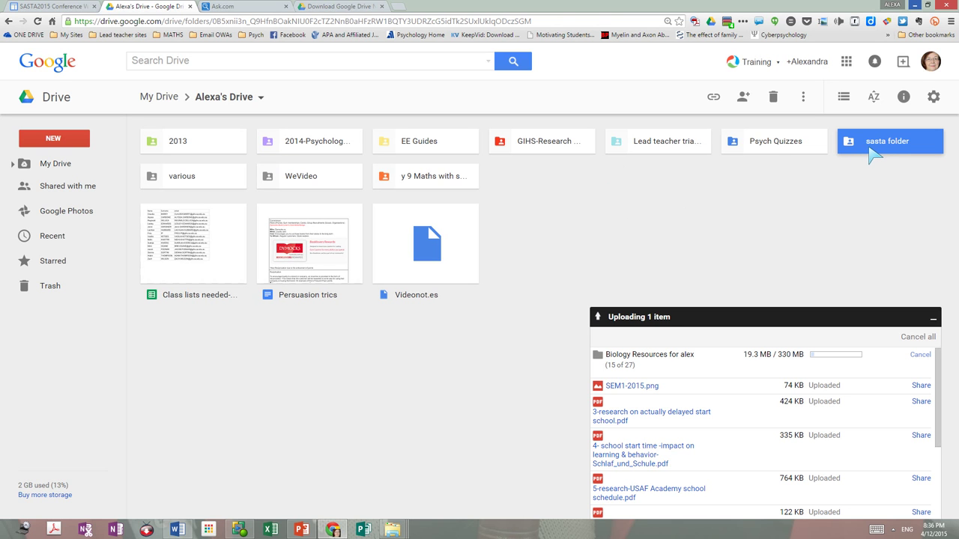
double_click(875, 153)
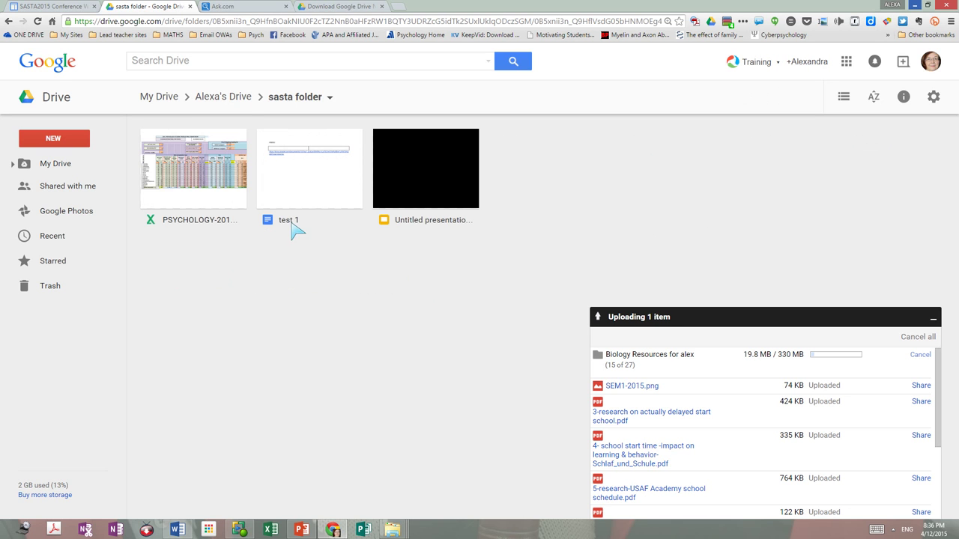
- Create a new folder named "past trial papers" inside the sasta folder
left_click(62, 142)
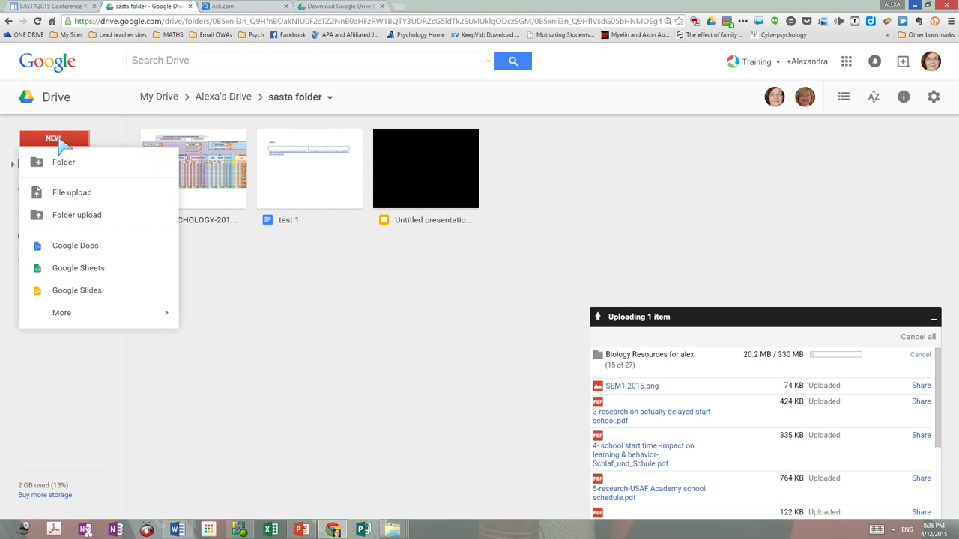
left_click(67, 168)
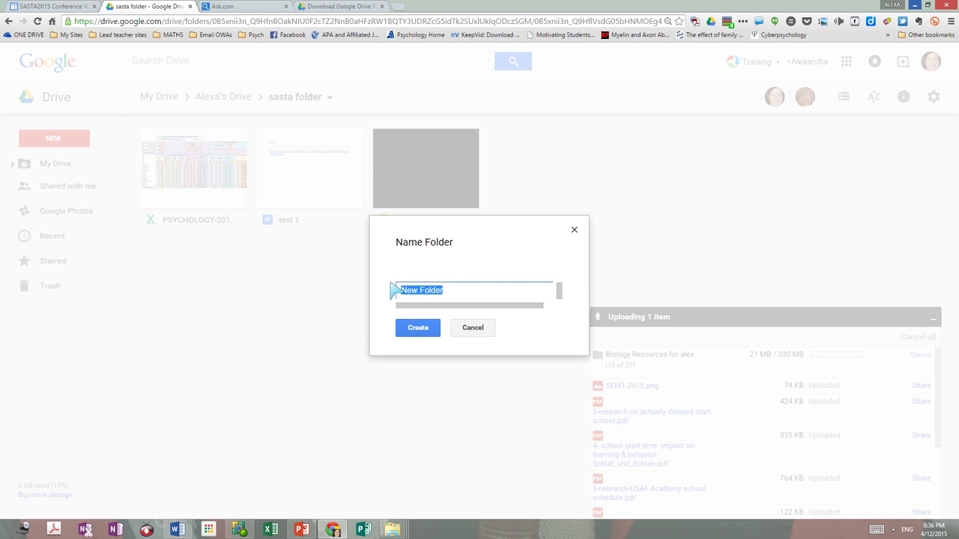
type("st trial papers")
left_click(414, 329)
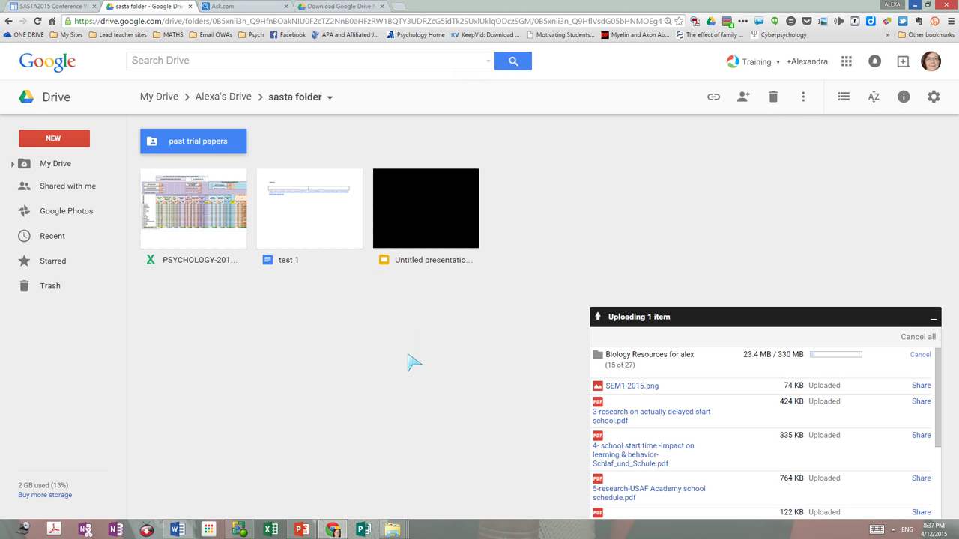
- Change the color of the past trial papers folder to orange
right_click(192, 146)
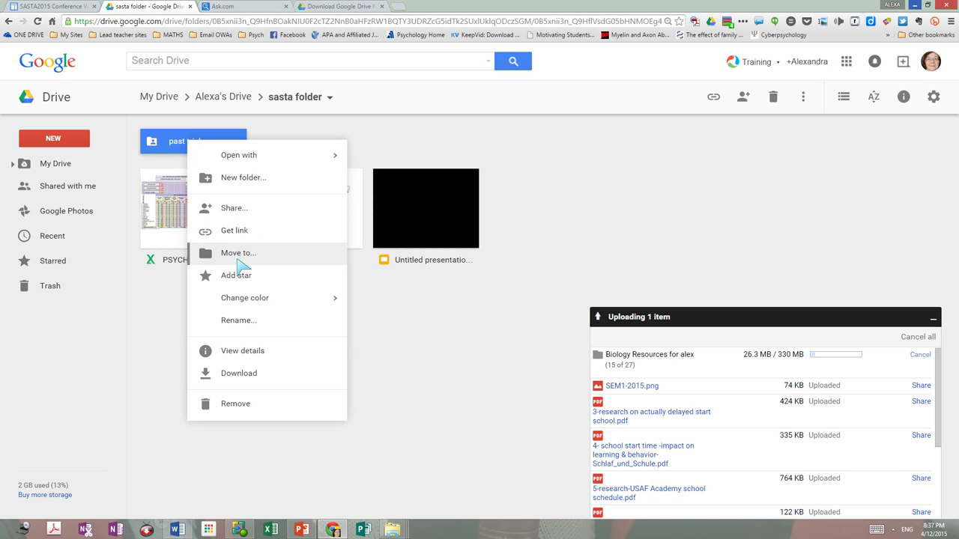
mouse_move(333, 303)
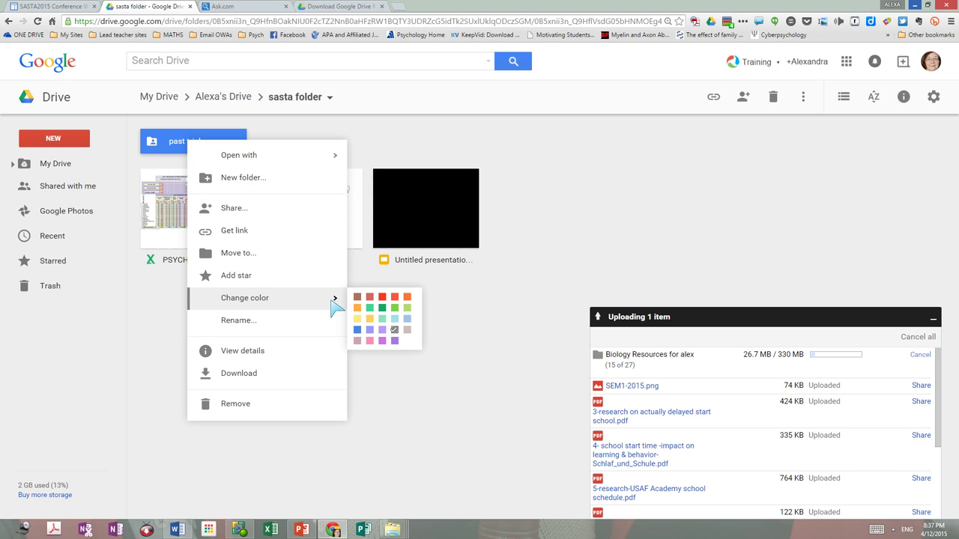
left_click(357, 308)
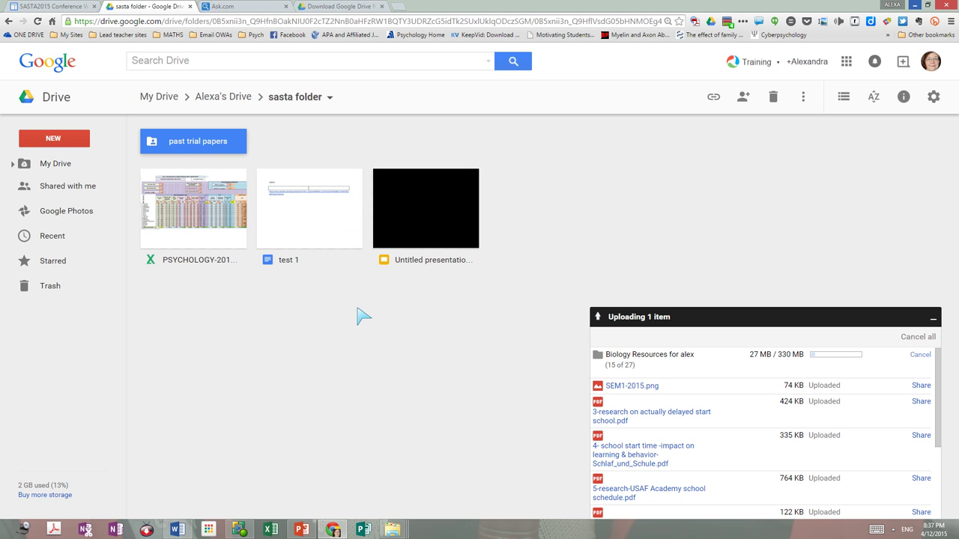
right_click(217, 143)
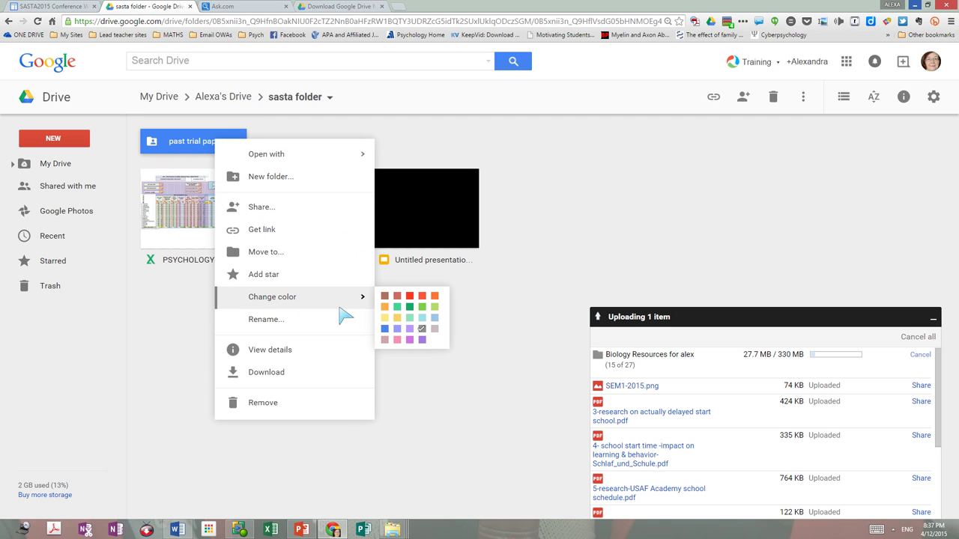
mouse_move(367, 299)
left_click(388, 314)
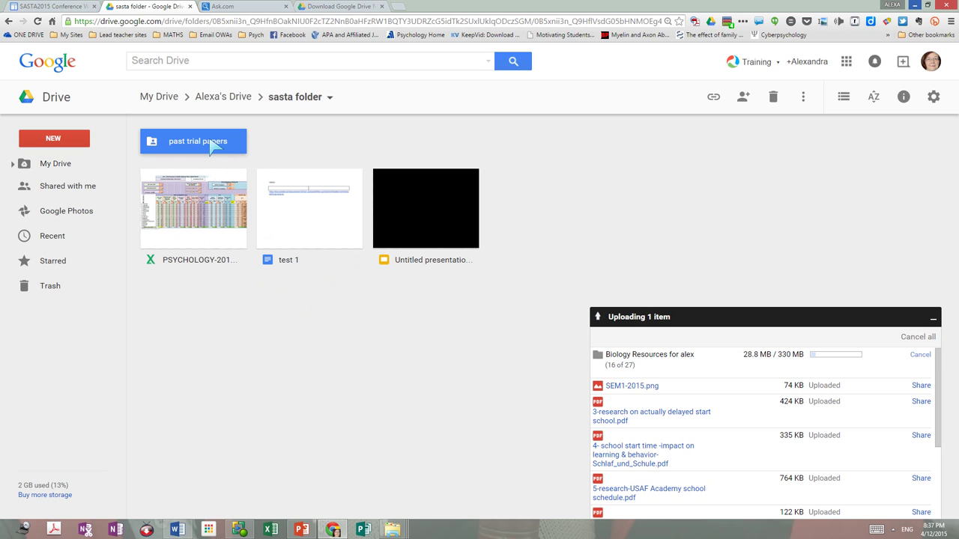
- Rename the past trial papers folder to "past docs"
right_click(212, 144)
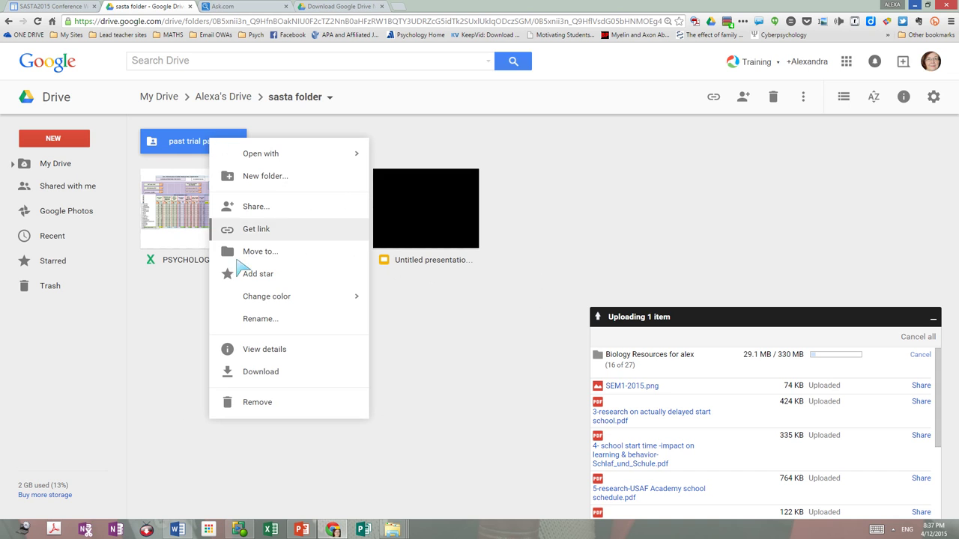
left_click(260, 319)
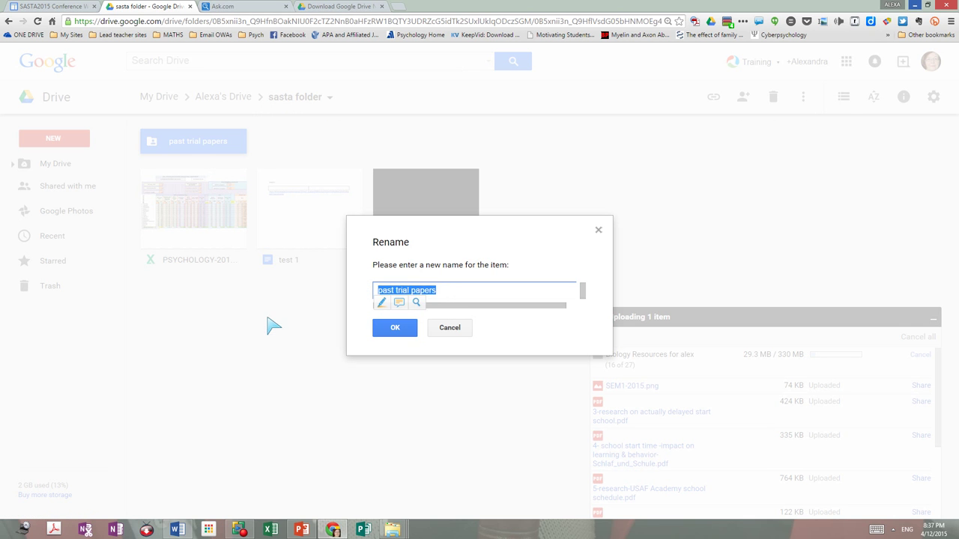
left_click(451, 294)
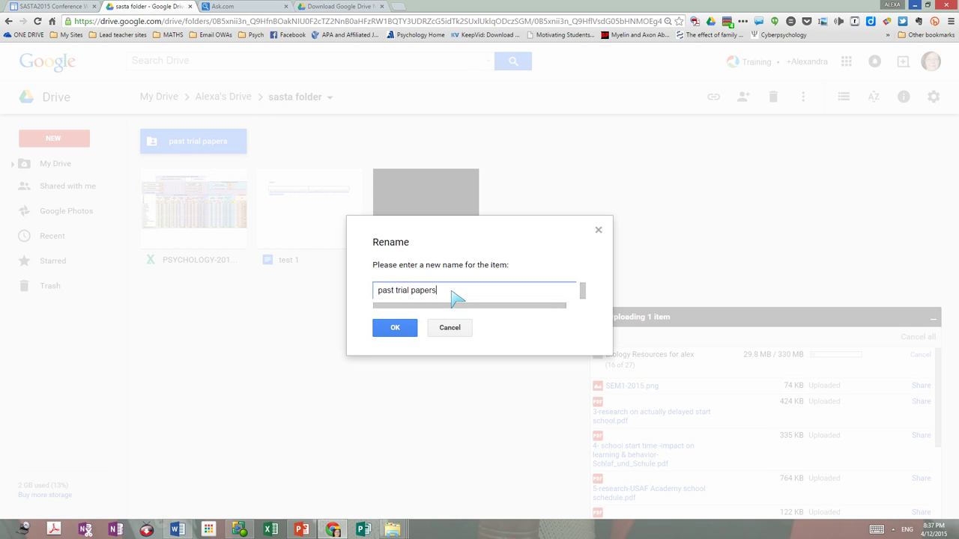
key("BackSpace")
key("BackSpace")
key("BackSpace")
key("BackSpace")
key("BackSpace")
key("BackSpace")
key("BackSpace")
type("docs")
left_click(396, 329)
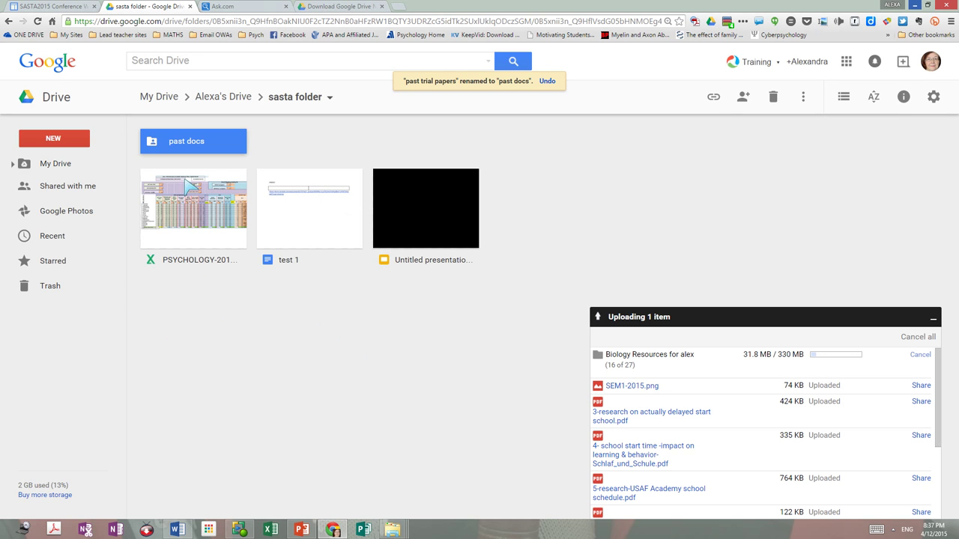
- Move the PSYCHOLOGY spreadsheet, the test 1 document and the Untitled presentation into the past docs folder, accepting each move out of the shared folder
left_click(246, 178)
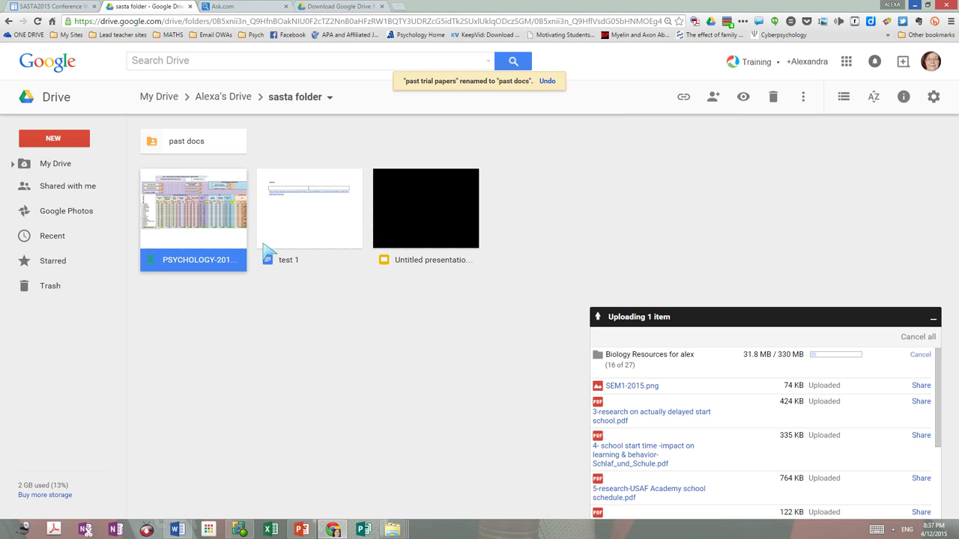
left_click(299, 196)
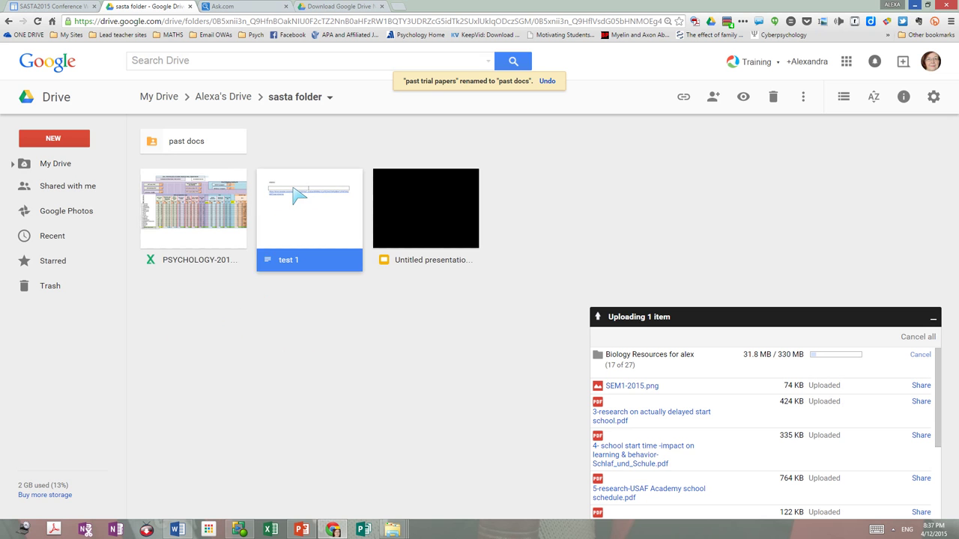
left_click(421, 212)
left_click_drag(220, 191, 205, 142)
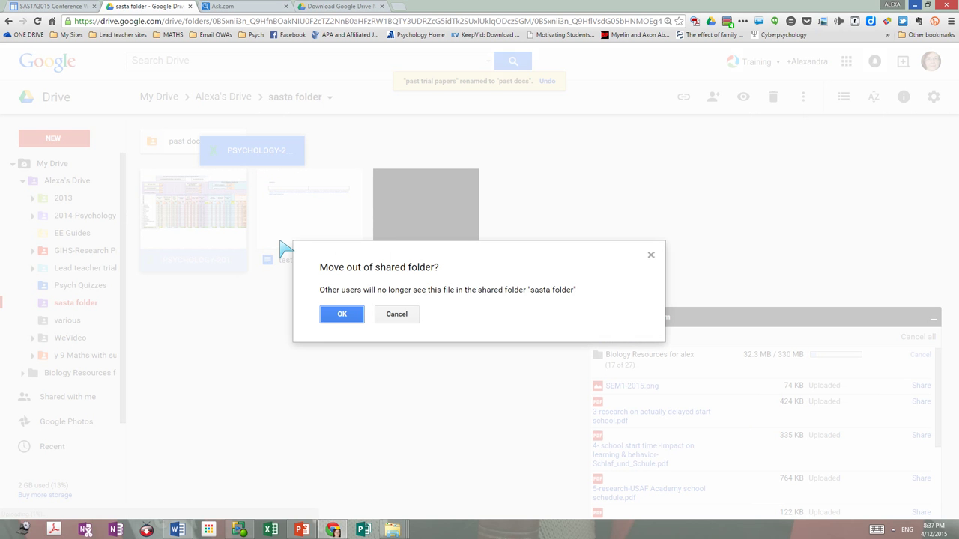
left_click(343, 314)
left_click_drag(212, 237, 198, 142)
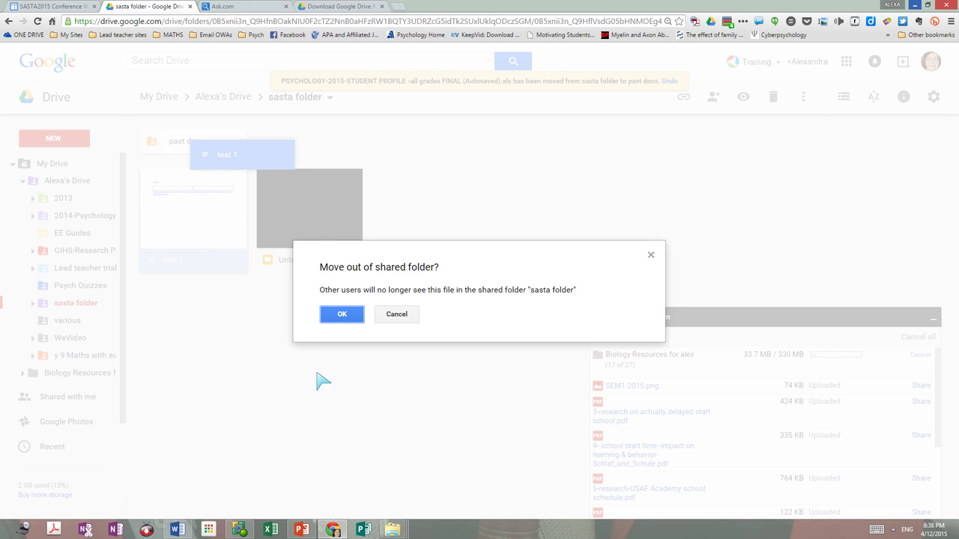
left_click(339, 317)
left_click_drag(200, 227, 189, 142)
left_click(342, 316)
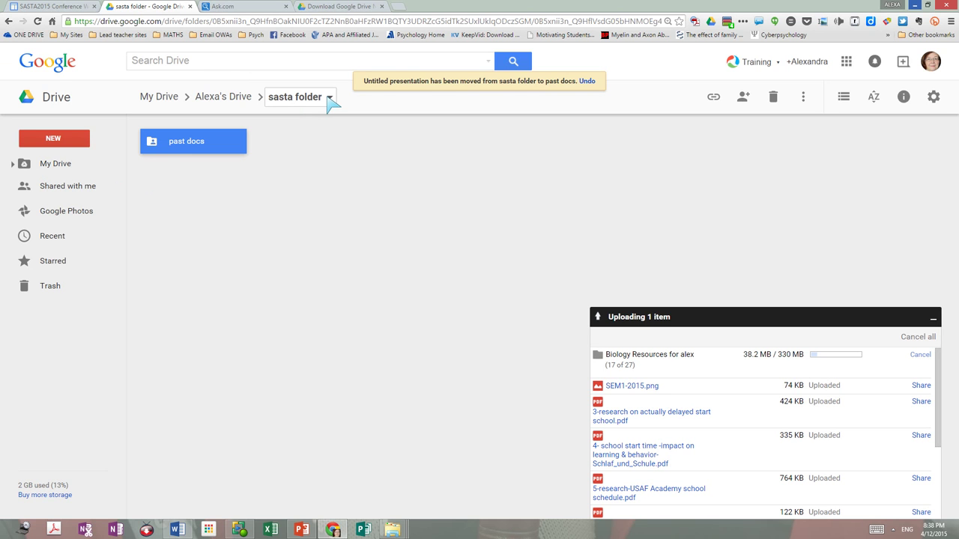
- Return to the parent folder and reopen the sasta folder to check its contents
left_click(299, 100)
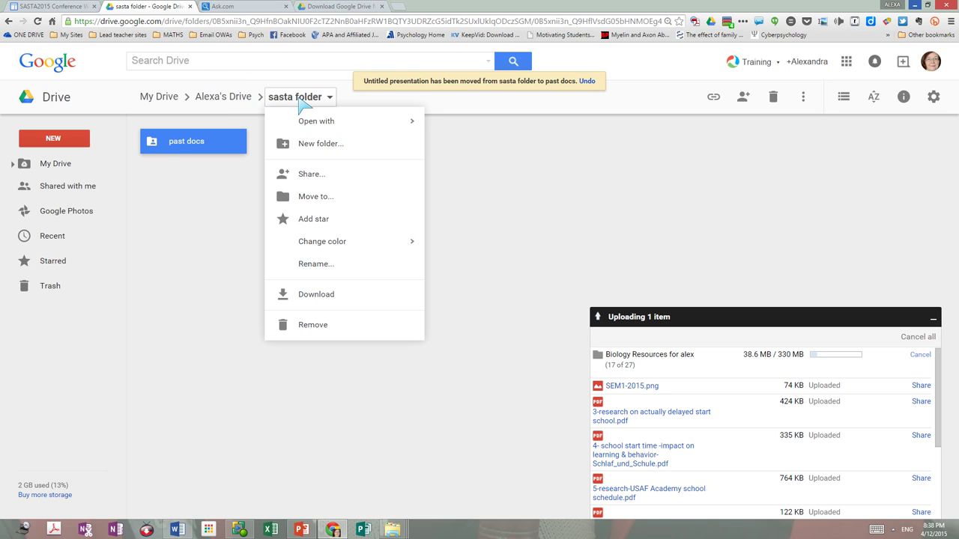
left_click(185, 247)
left_click(9, 21)
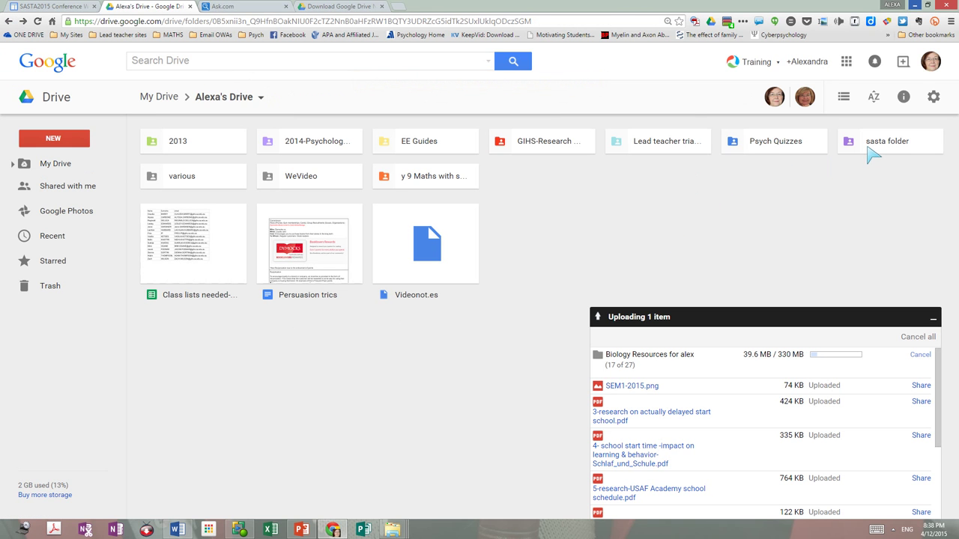
left_click_drag(868, 153, 286, 412)
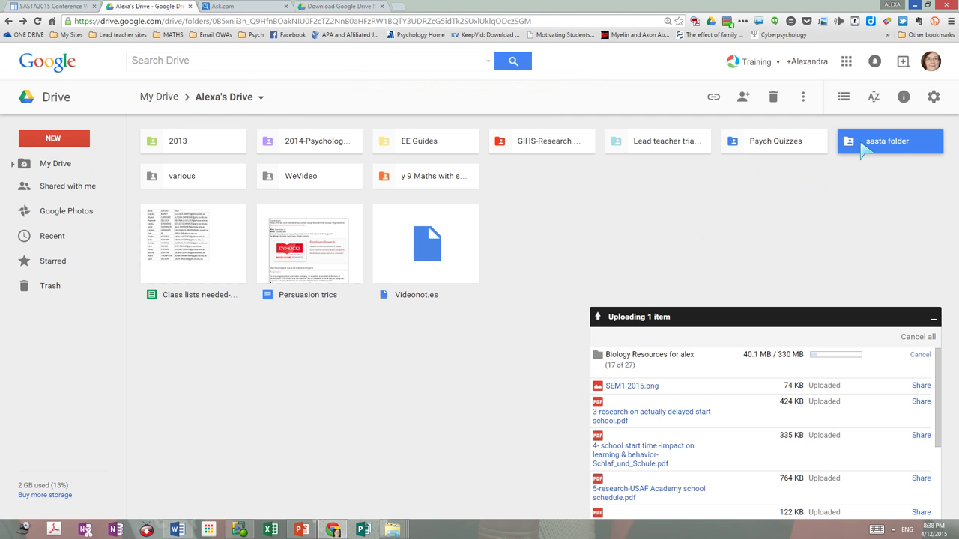
double_click(866, 148)
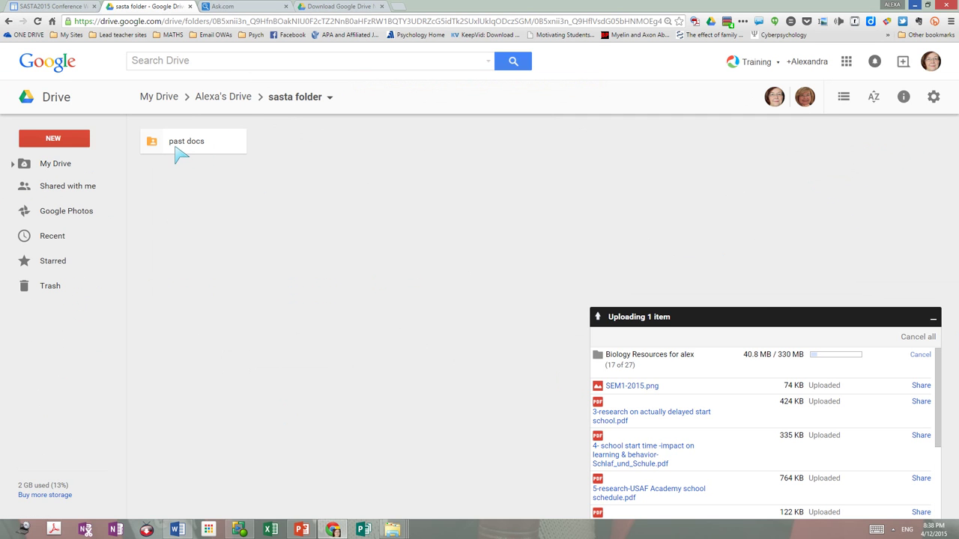
- Create a new Google Docs document in the shared sasta folder, accepting the folder's sharing permissions
left_click(45, 146)
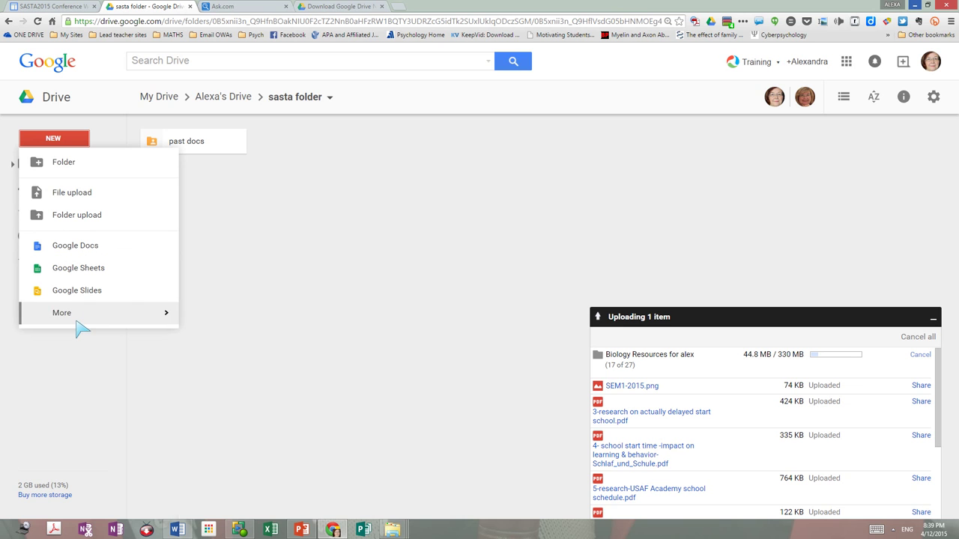
mouse_move(107, 325)
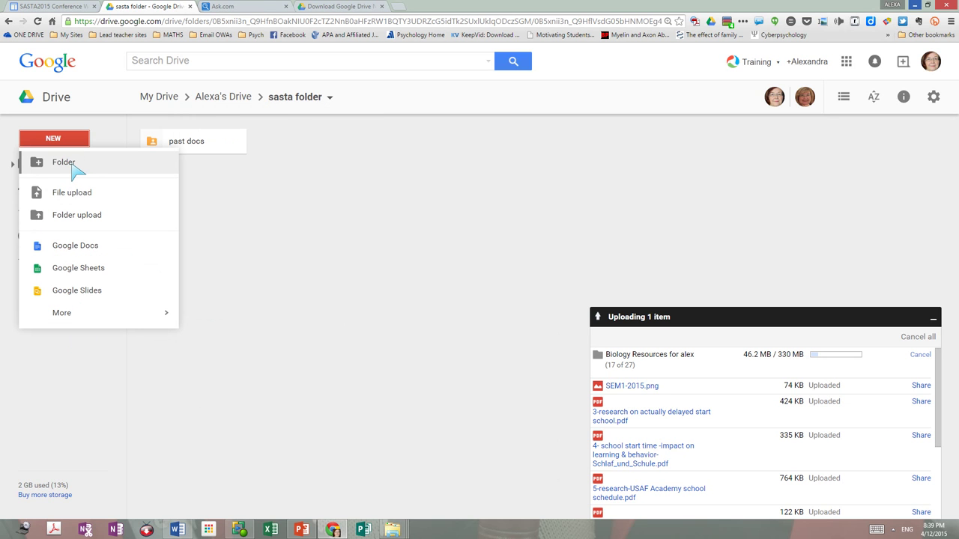
left_click(92, 248)
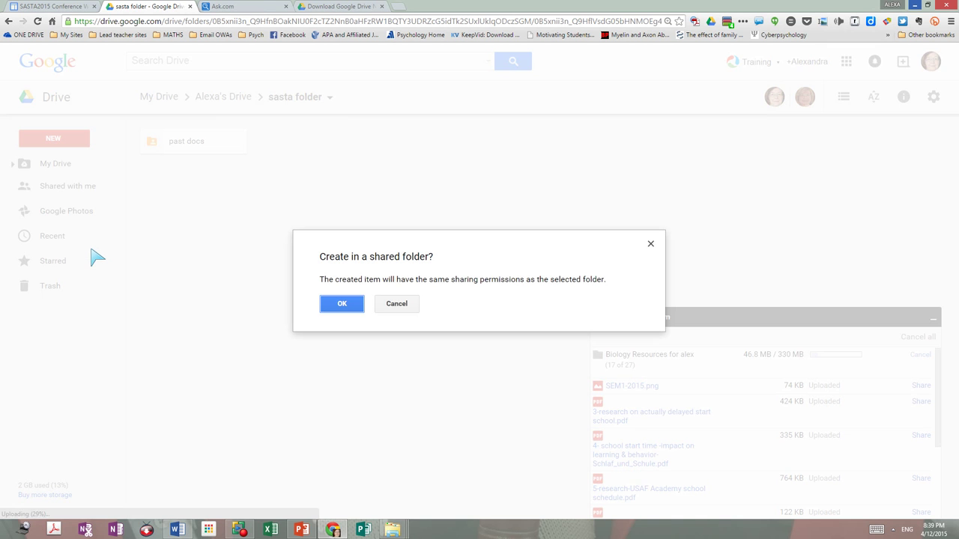
left_click(341, 304)
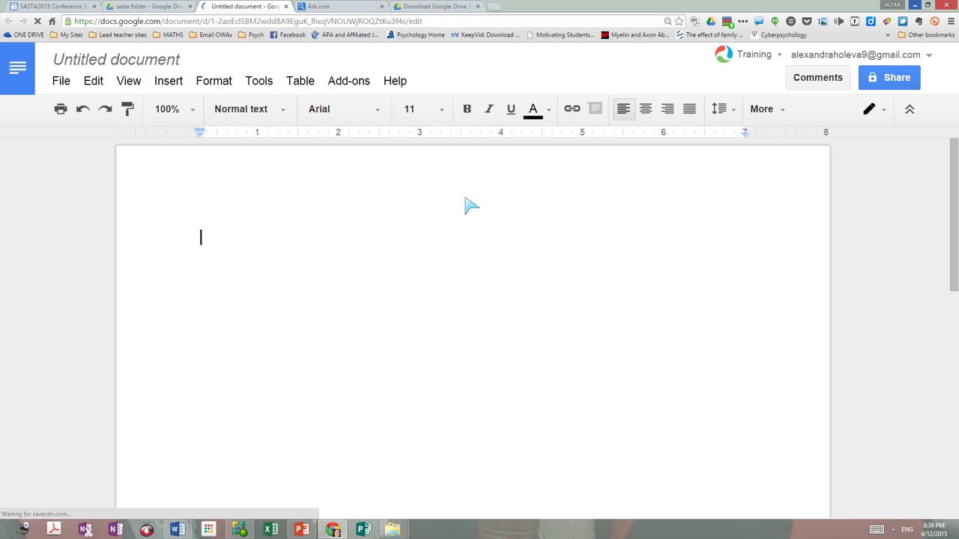
- Rename the new untitled document to "first document to try"
left_click(179, 61)
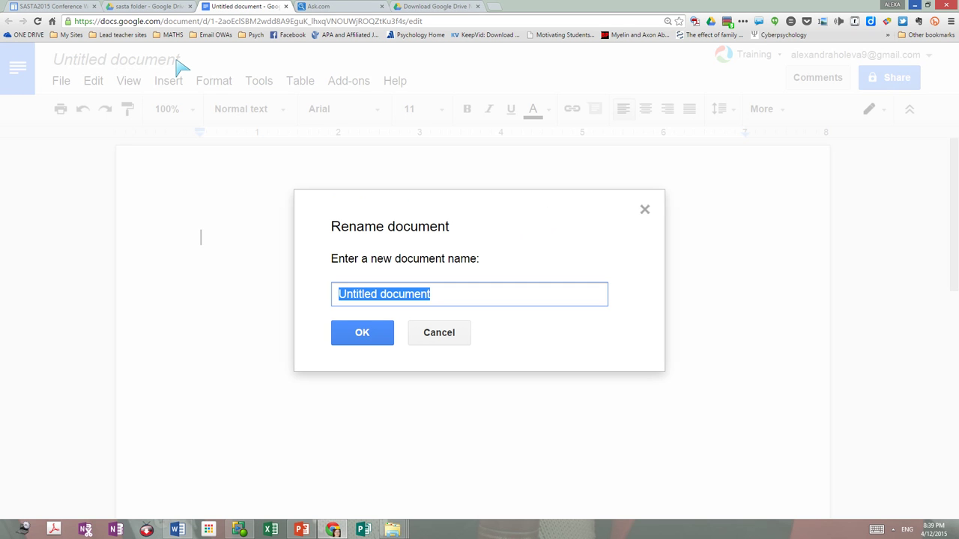
type("fir")
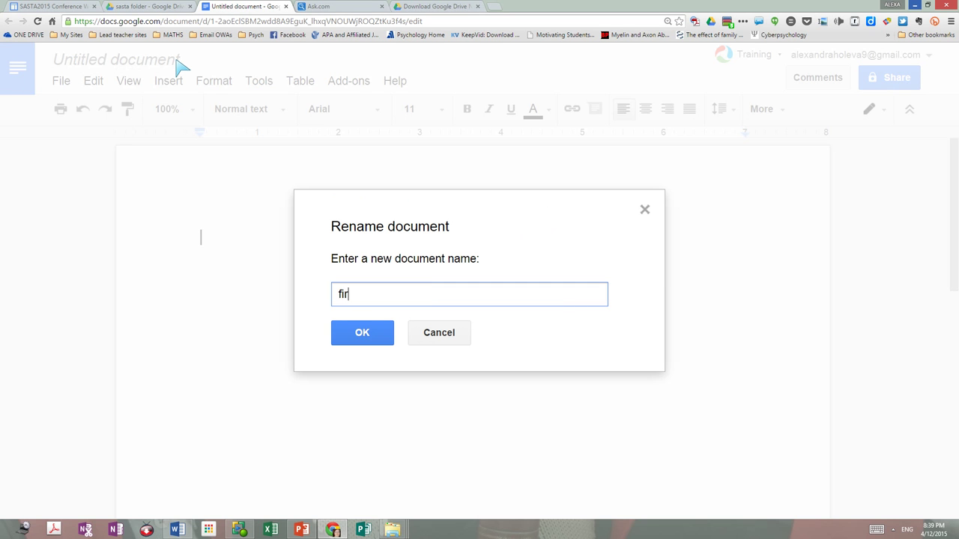
type("st document to try")
left_click(355, 334)
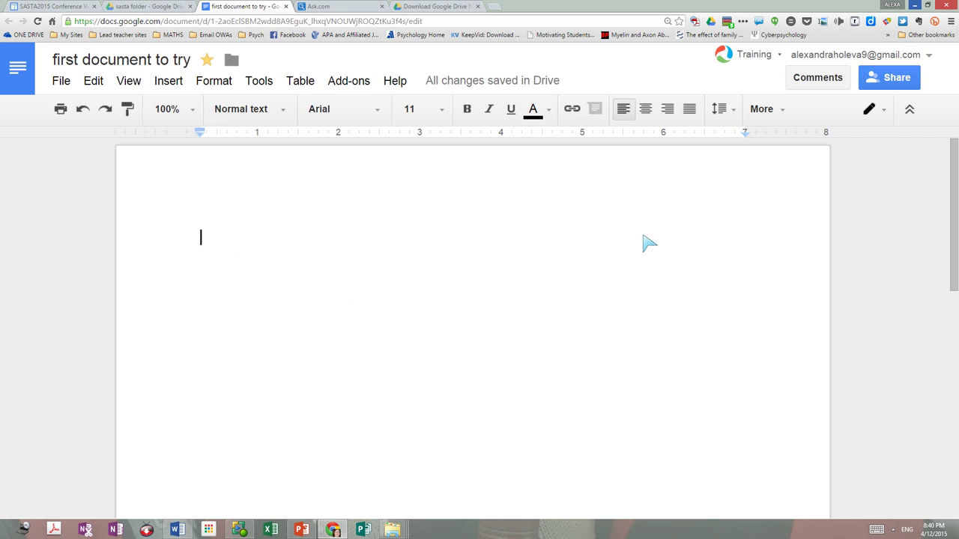
- Turn on link sharing for the document in its advanced sharing settings so anyone with the link can edit, and close the settings
left_click(889, 83)
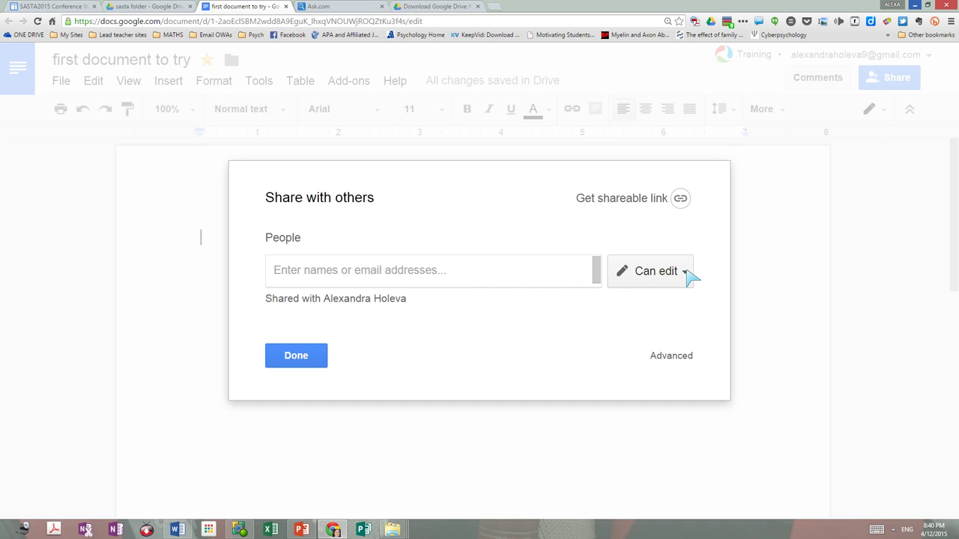
left_click(680, 358)
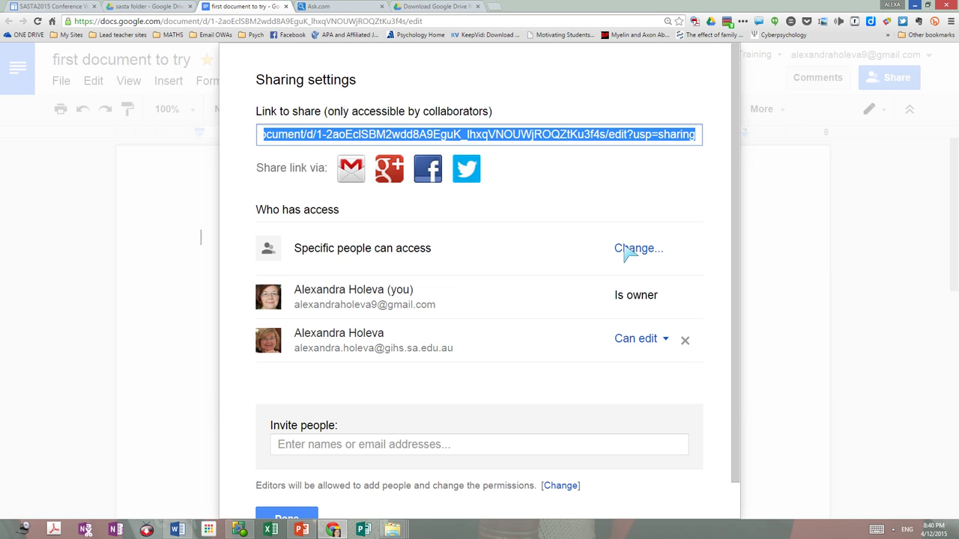
left_click(626, 250)
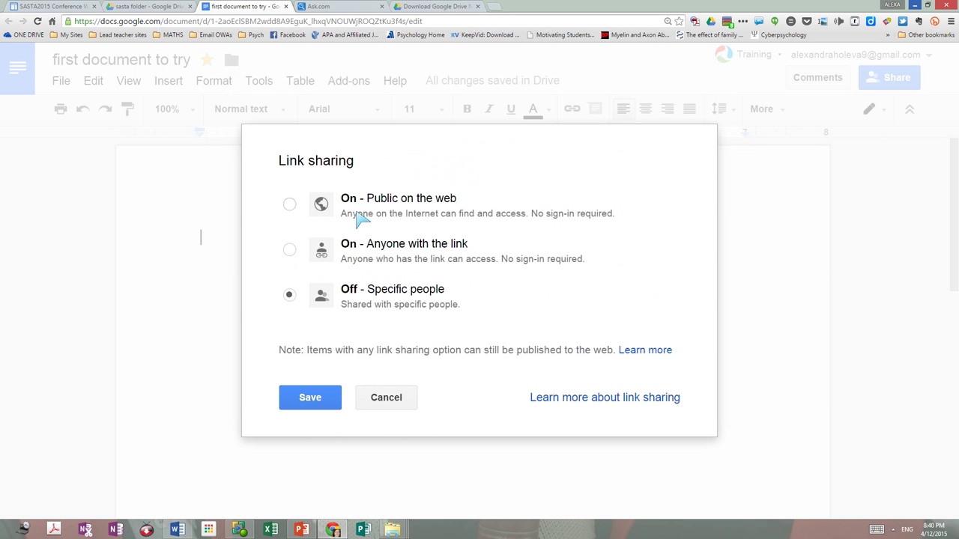
left_click(289, 205)
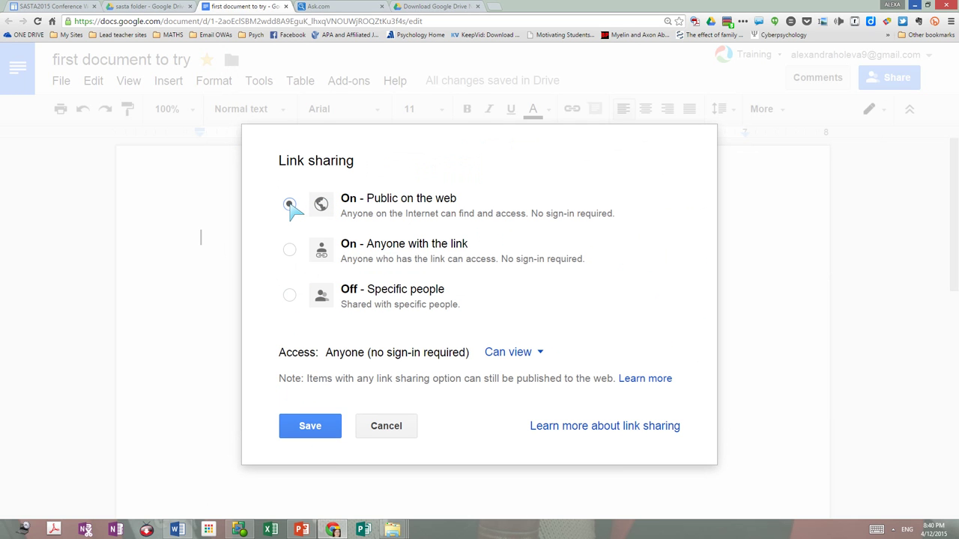
left_click(290, 250)
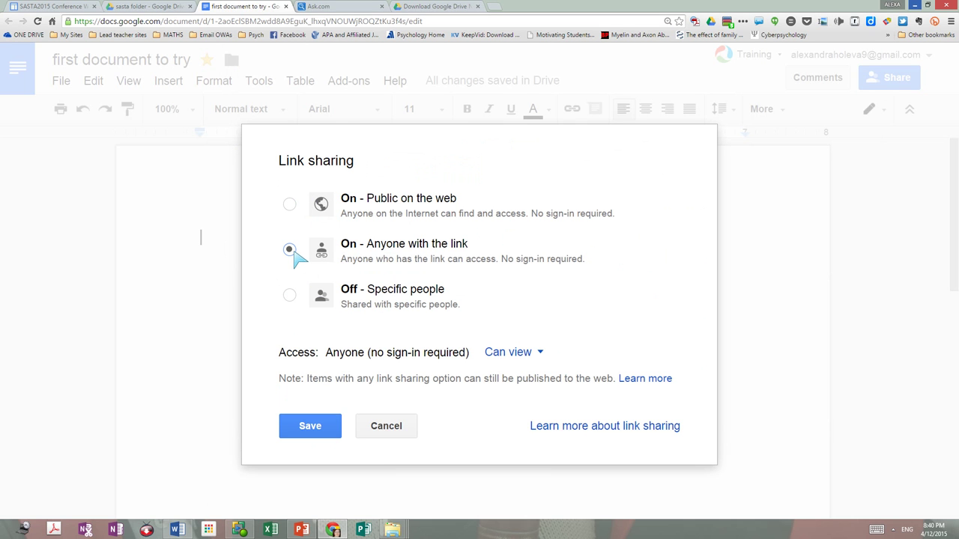
left_click(541, 353)
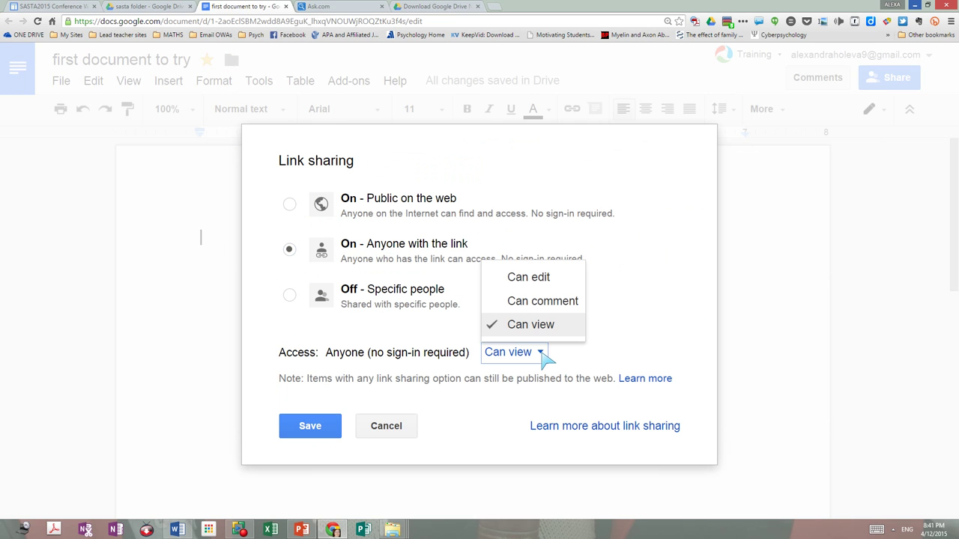
left_click(541, 278)
left_click(318, 425)
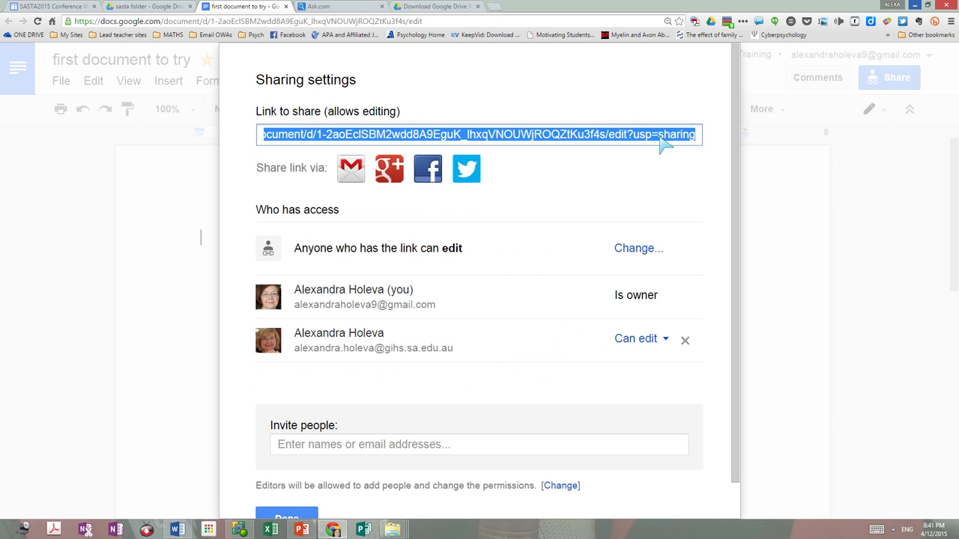
left_click_drag(734, 271, 736, 313)
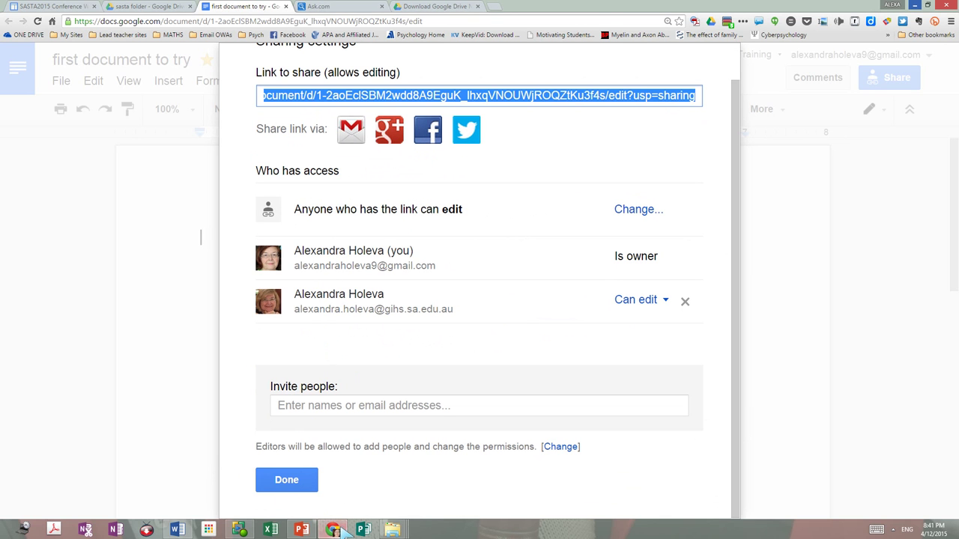
mouse_move(345, 530)
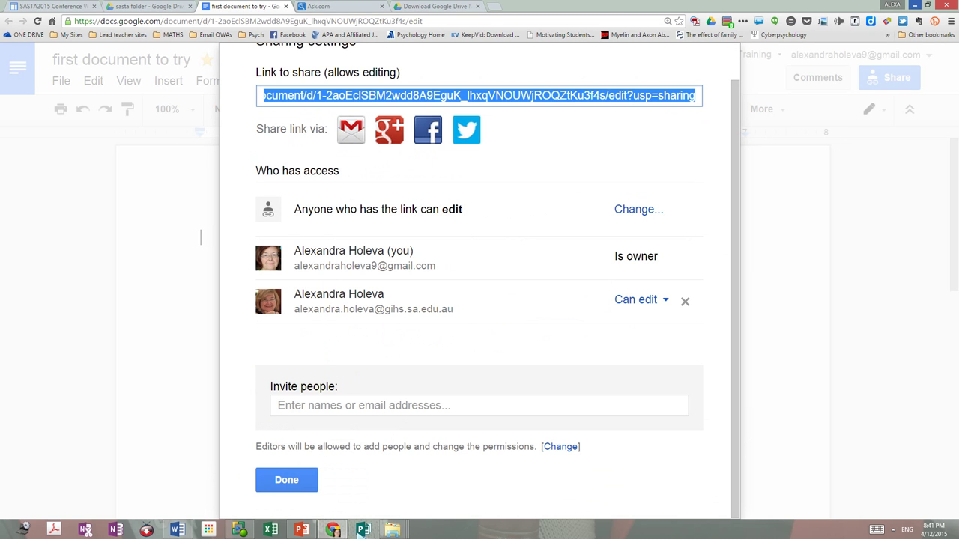
left_click(287, 481)
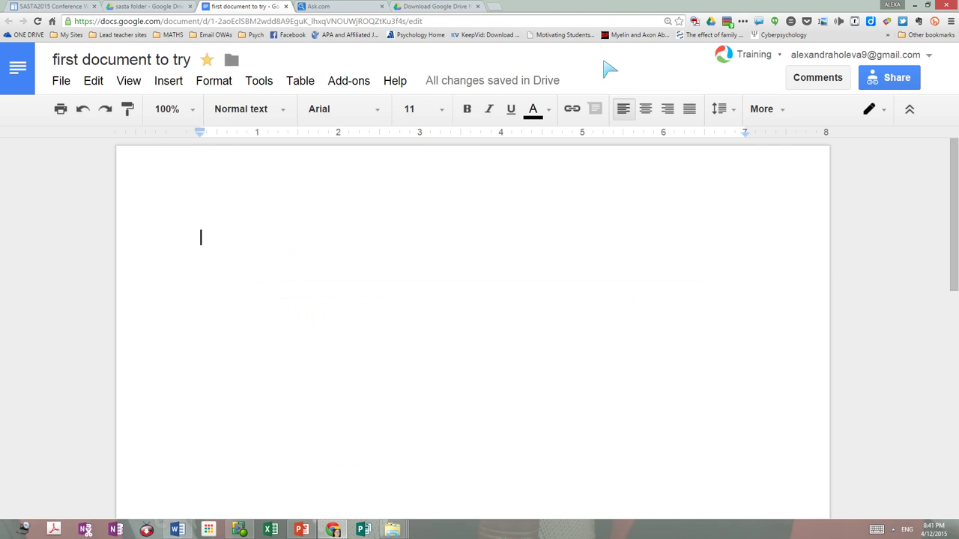
- Generate a shortened goo.gl link with QR code for the document's address and copy it
mouse_move(438, 23)
left_mouse_down()
mouse_move(82, 18)
mouse_move(219, 8)
mouse_move(442, 19)
left_mouse_up()
left_click(741, 22)
left_click_drag(737, 41, 668, 45)
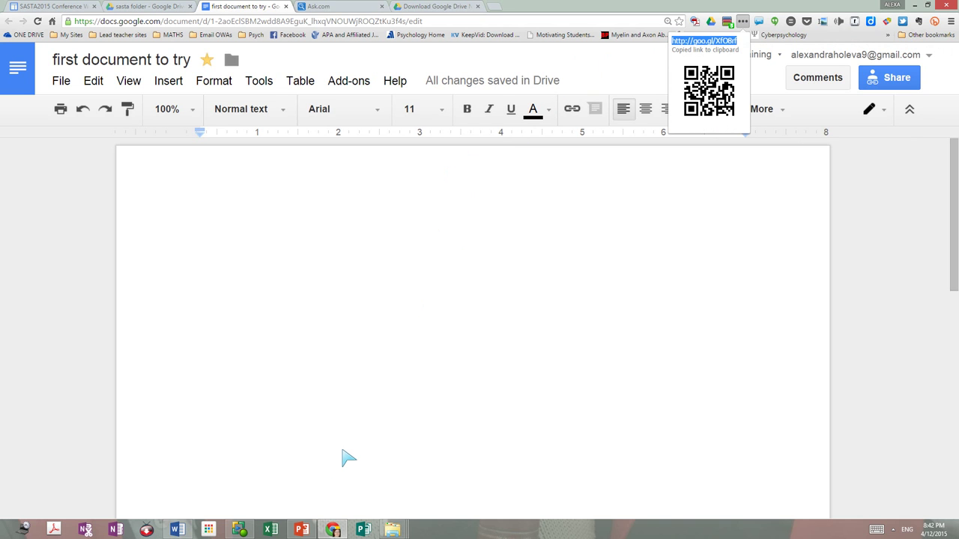
- Switch to the SASTA presentation in PowerPoint and insert a new slide with the Title Slide layout after slide 15
mouse_move(305, 528)
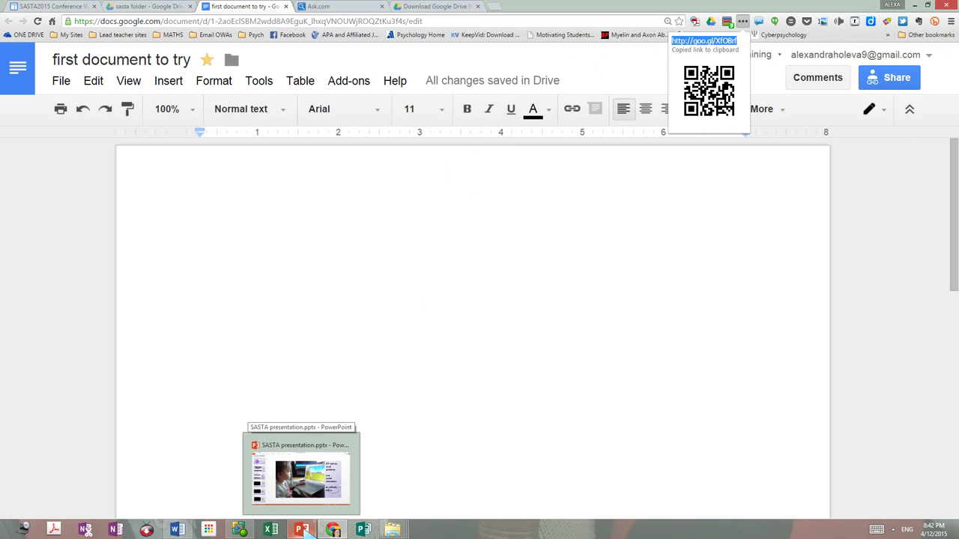
left_click(305, 529)
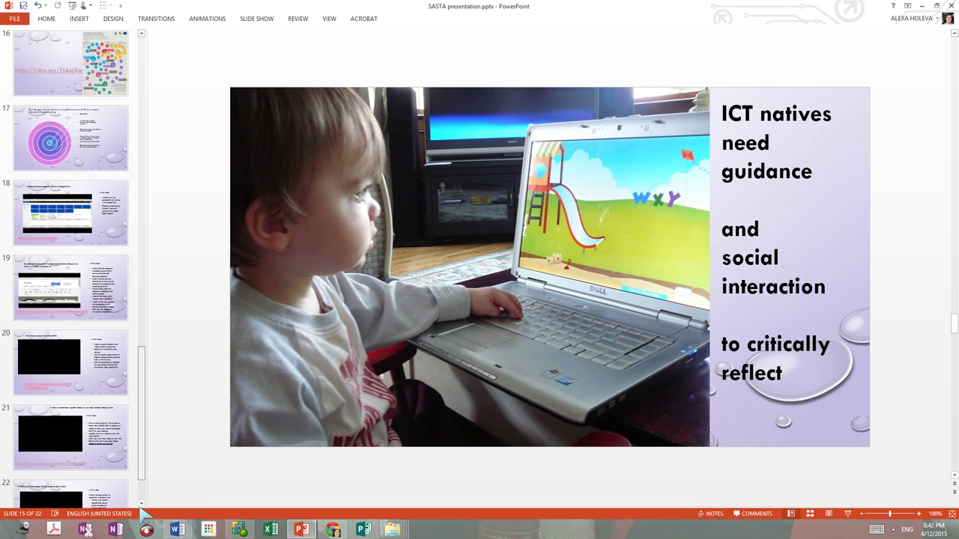
left_click(142, 503)
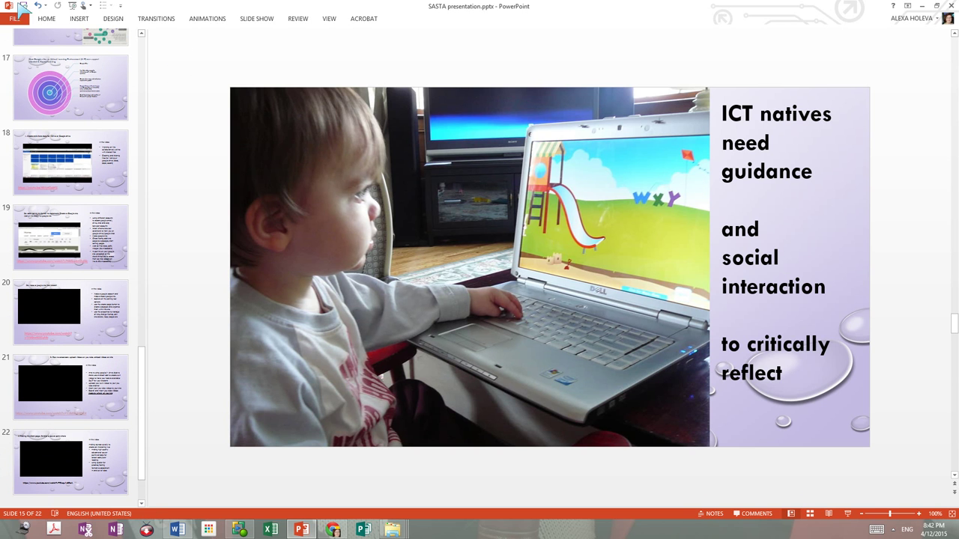
left_click(46, 21)
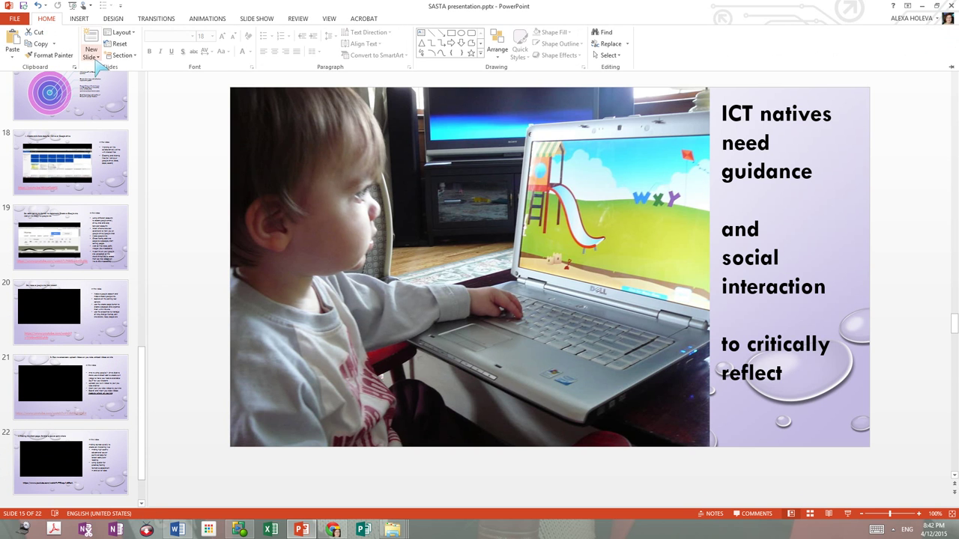
left_click(91, 56)
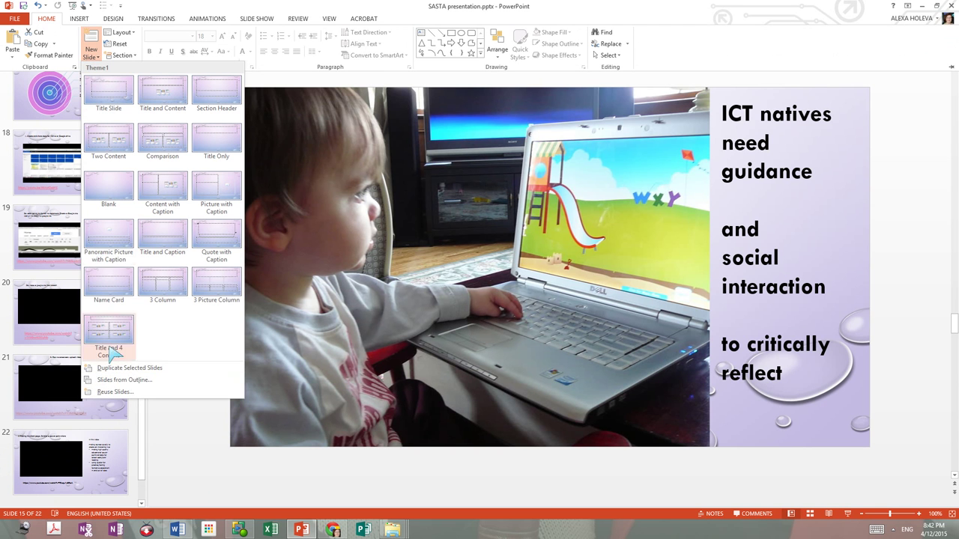
left_click(107, 91)
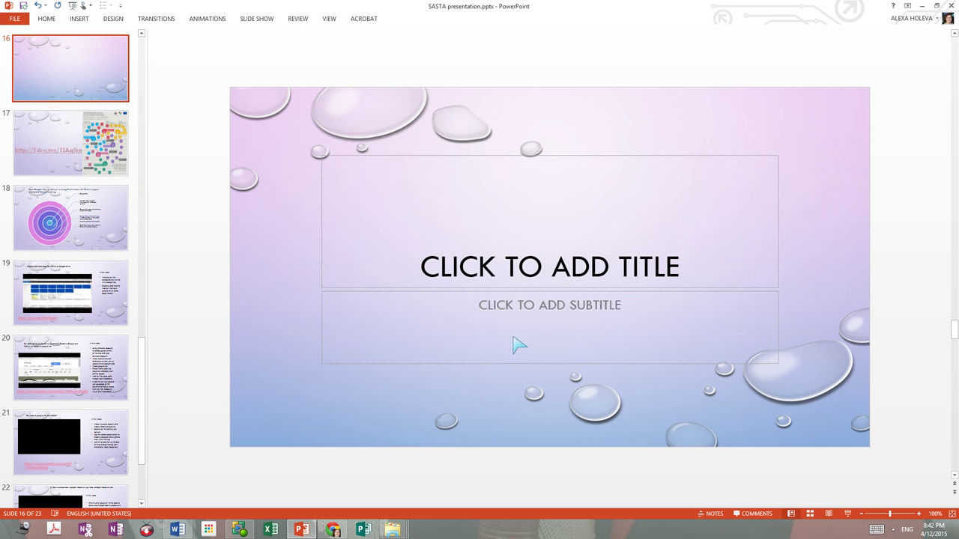
- Paste the document's short link into the new slide's subtitle and add the line "SHARED GOOGLE DOC TO PLAY" below it
left_click(497, 320)
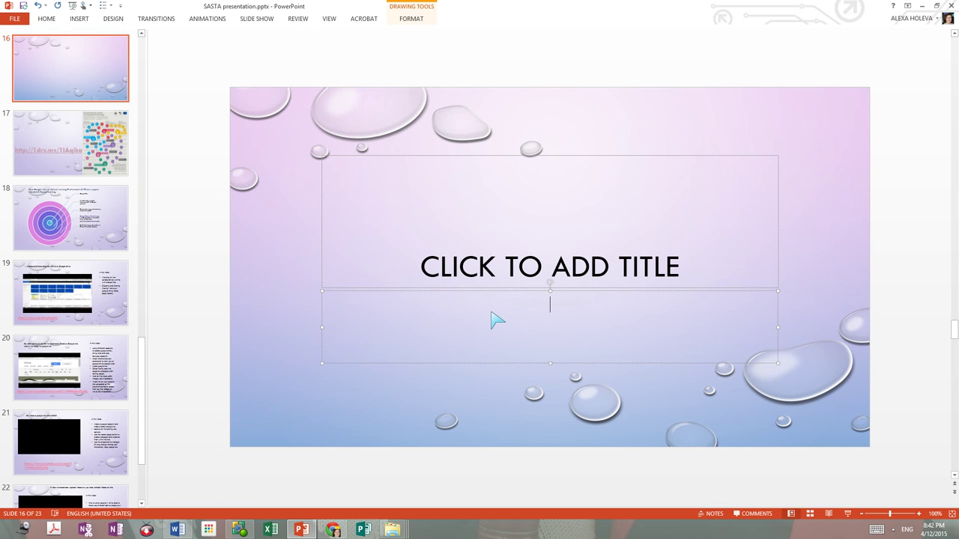
key("ctrl+v")
key("Return")
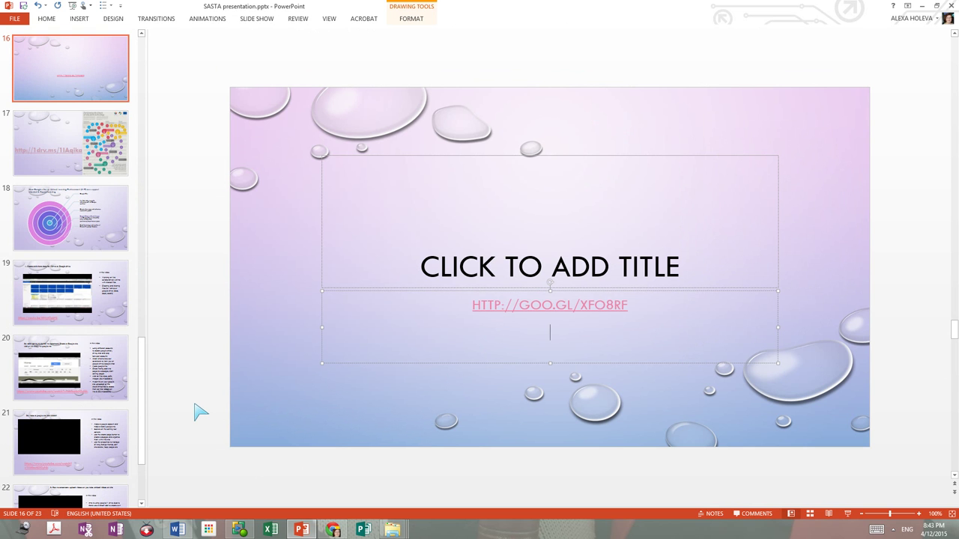
type("SHARE")
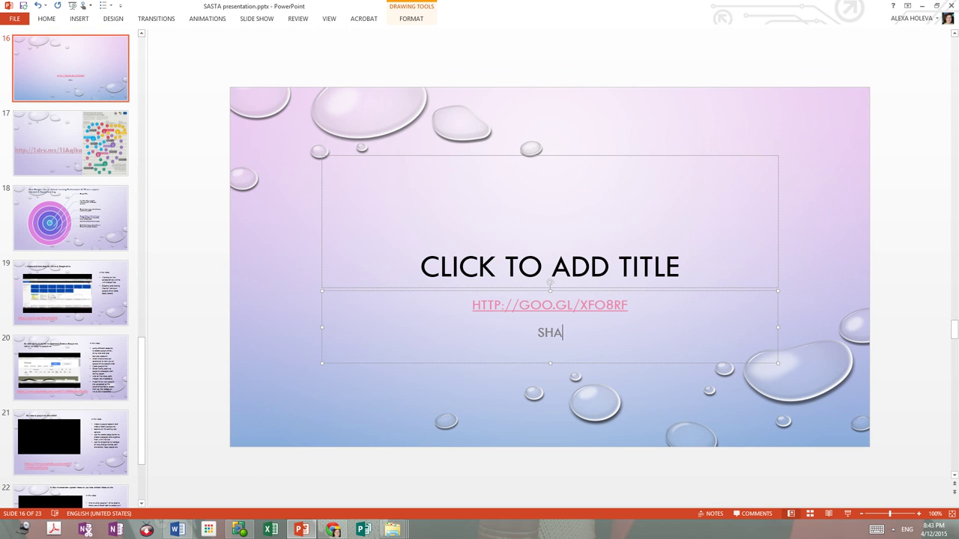
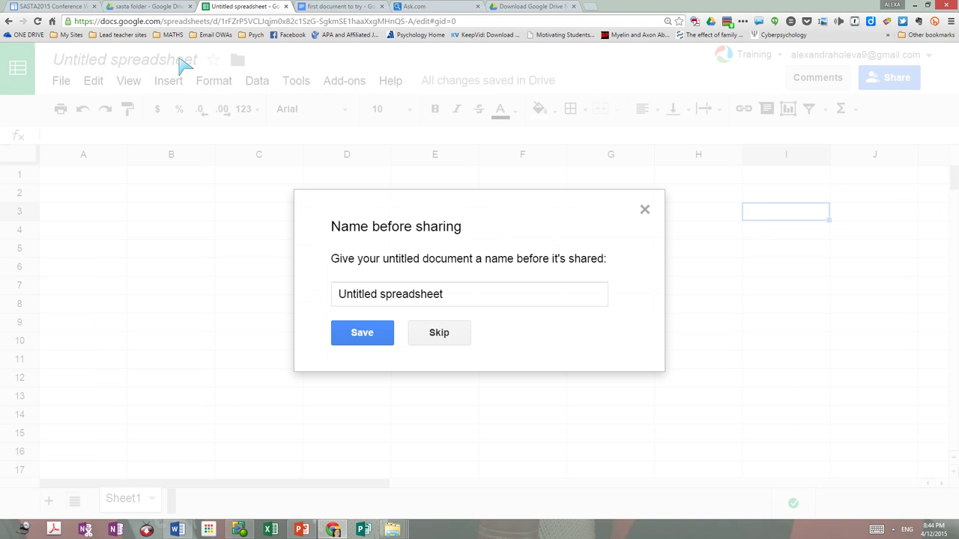
- Name the untitled spreadsheet "playing with google sheets" before sharing it, and save the name
left_click_drag(445, 294, 372, 307)
key("BackSpace")
key("BackSpace")
key("BackSpace")
key("BackSpace")
key("BackSpace")
key("BackSpace")
key("BackSpace")
key("BackSpace")
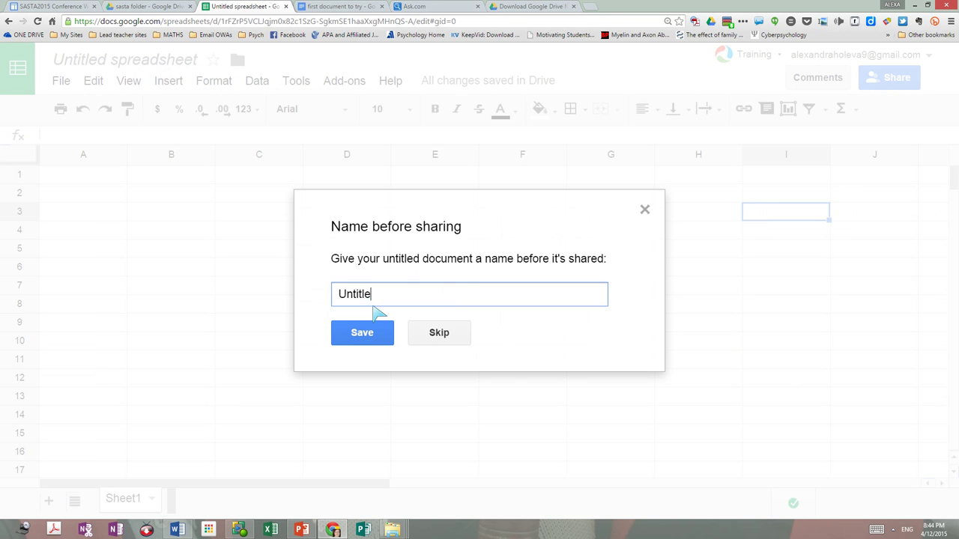
type("p")
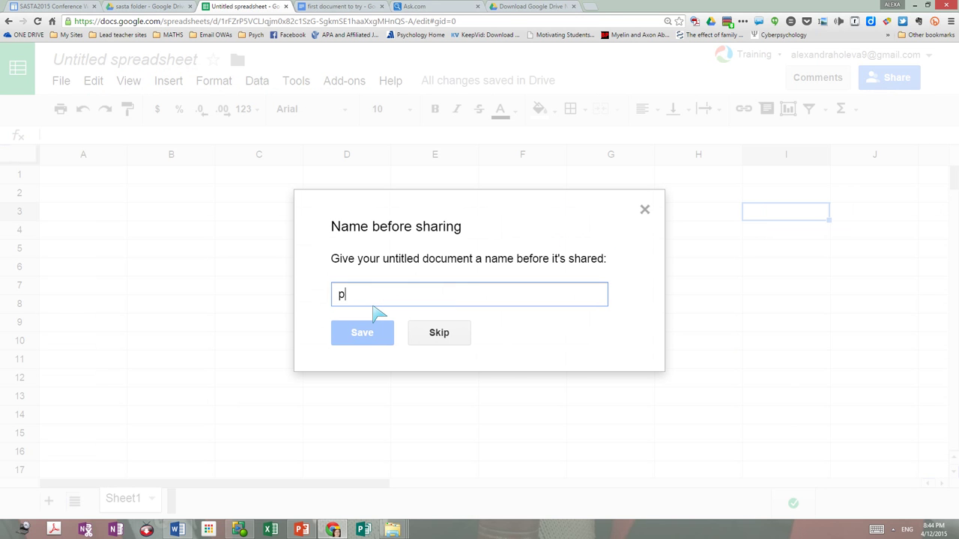
type("layin")
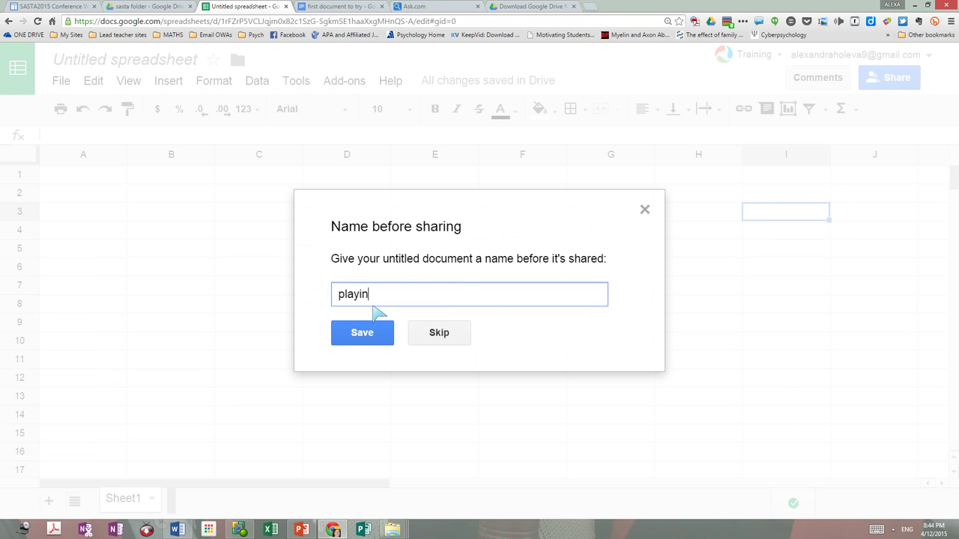
type("g with google sheets")
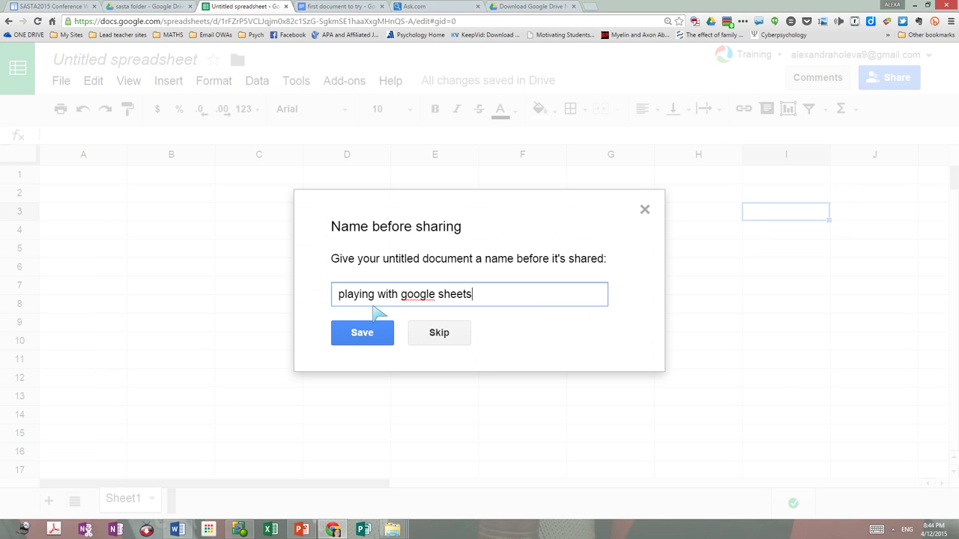
left_click(360, 334)
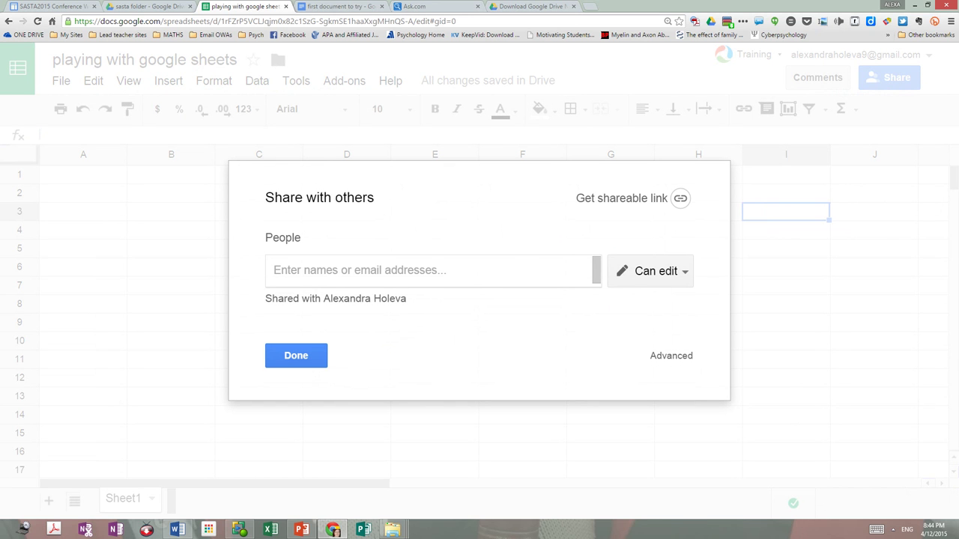
- Set the spreadsheet's link sharing to anyone with the link can view, save it and close the sharing settings
left_click(669, 358)
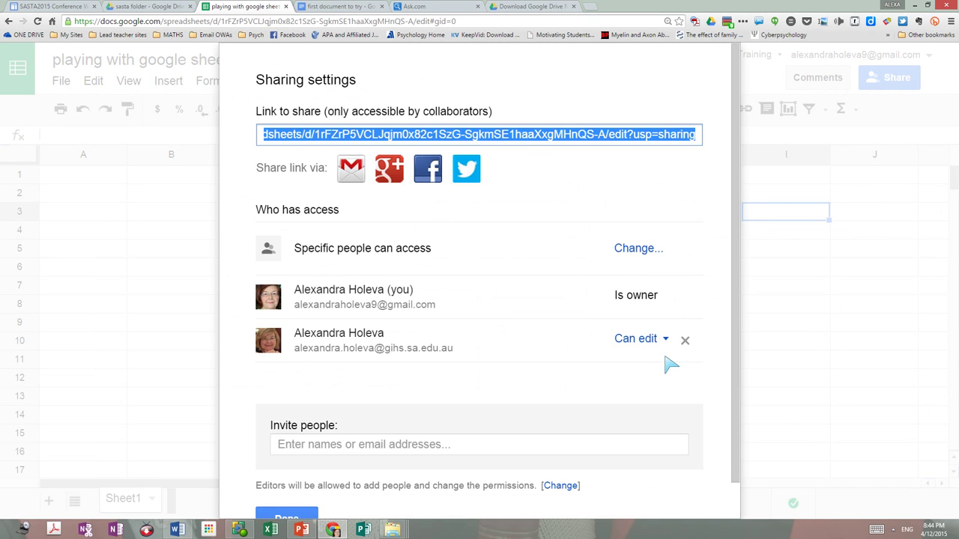
left_click(636, 252)
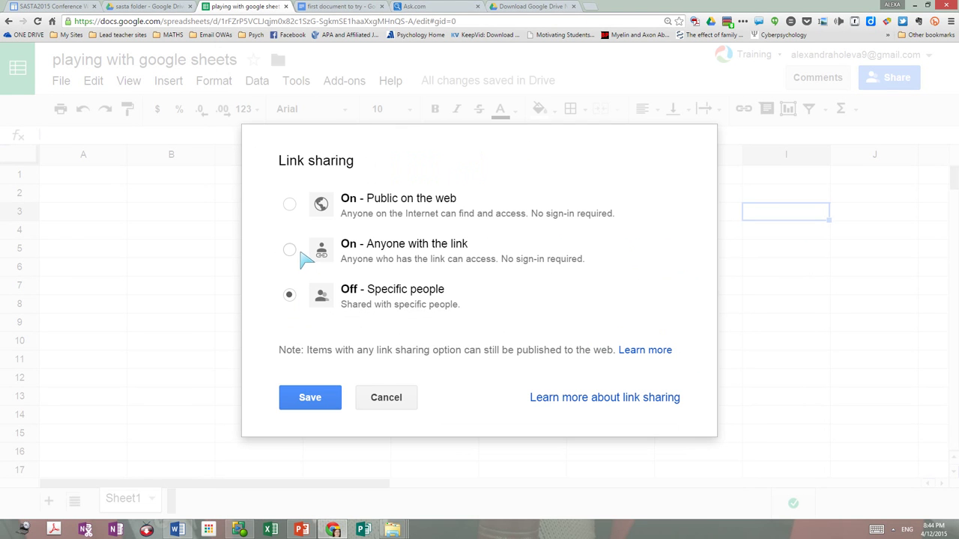
left_click(292, 250)
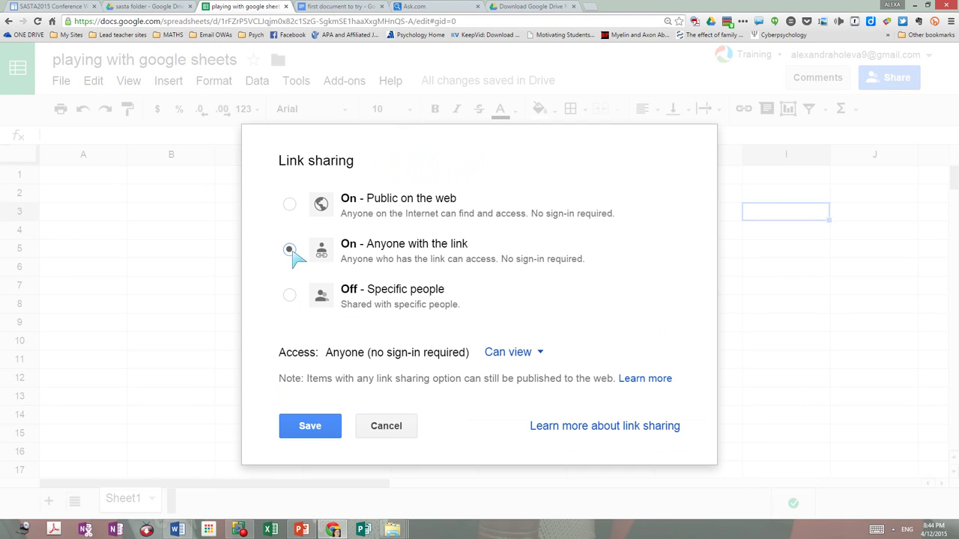
left_click(314, 429)
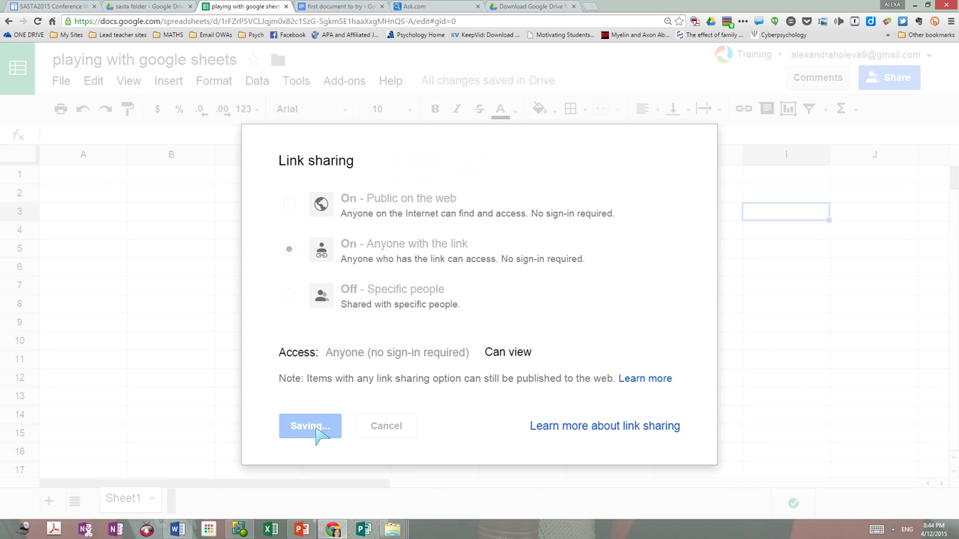
left_click(303, 518)
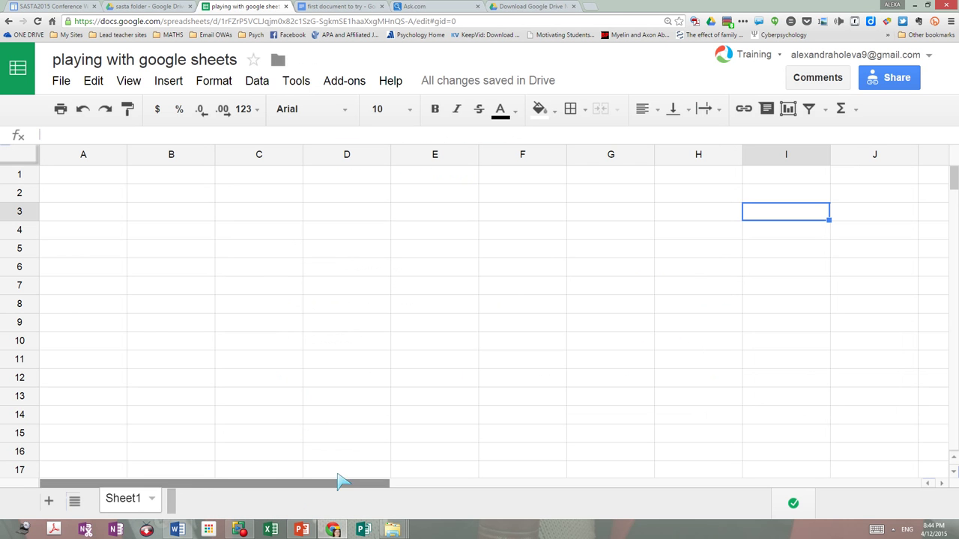
- Copy a shortened link to the spreadsheet and paste it in PowerPoint on a new line below the shared Google Doc caption
left_click(743, 22)
left_click_drag(740, 41, 669, 43)
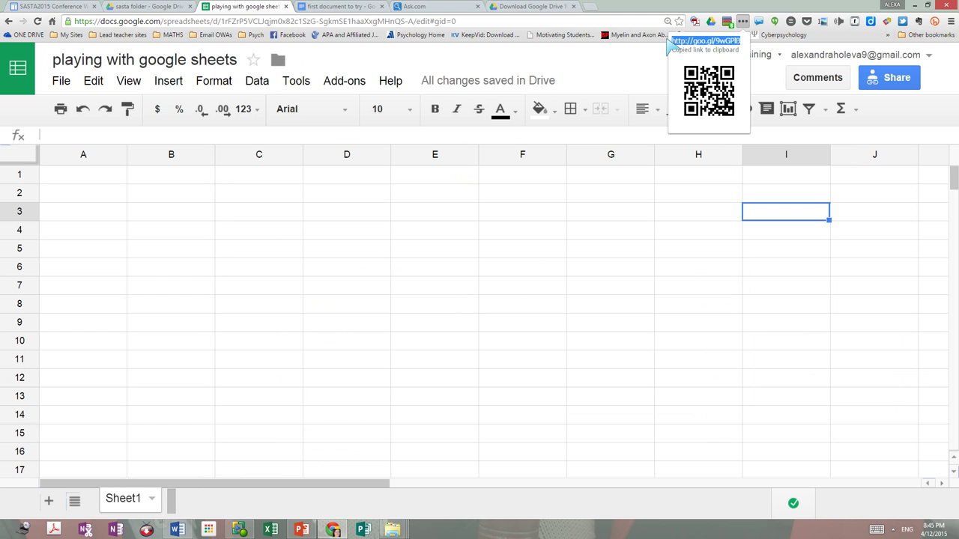
left_click(301, 530)
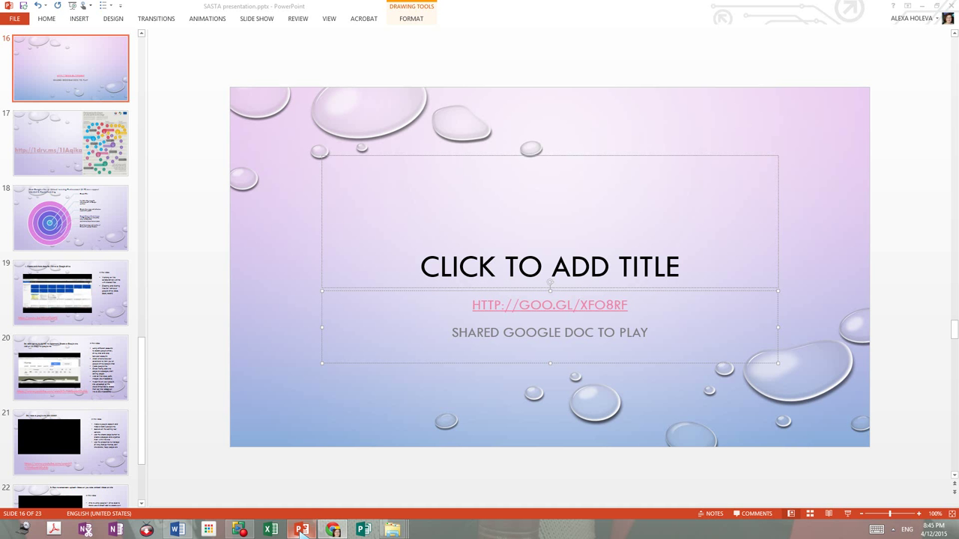
left_click(653, 338)
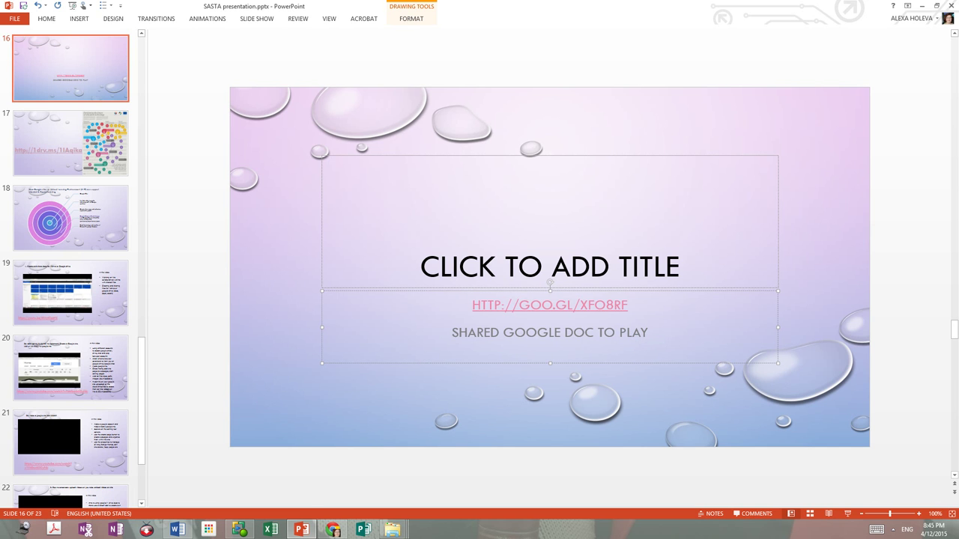
key("Return")
key("ctrl+v")
key("Return")
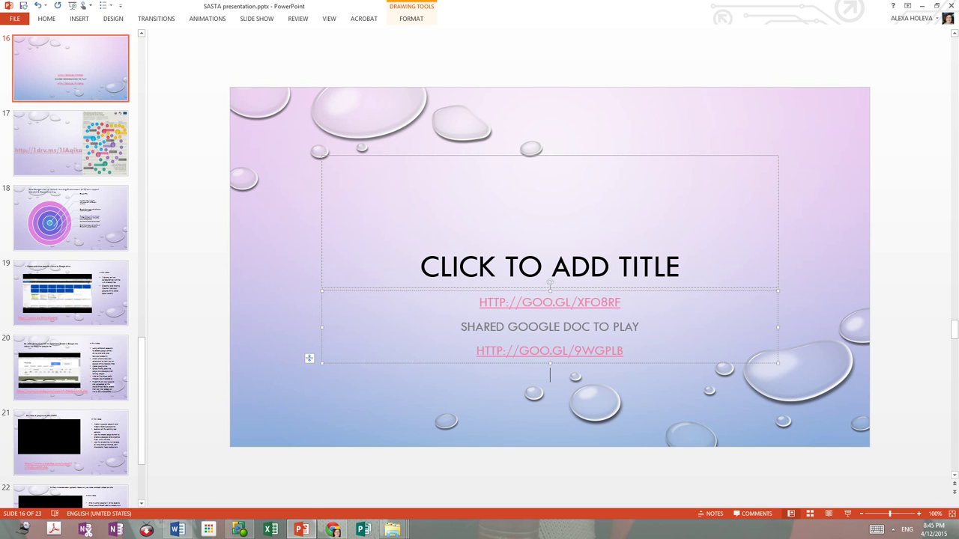
- Add the caption "EXCELL TO PLAY" on the line below the spreadsheet's short link
type("EX")
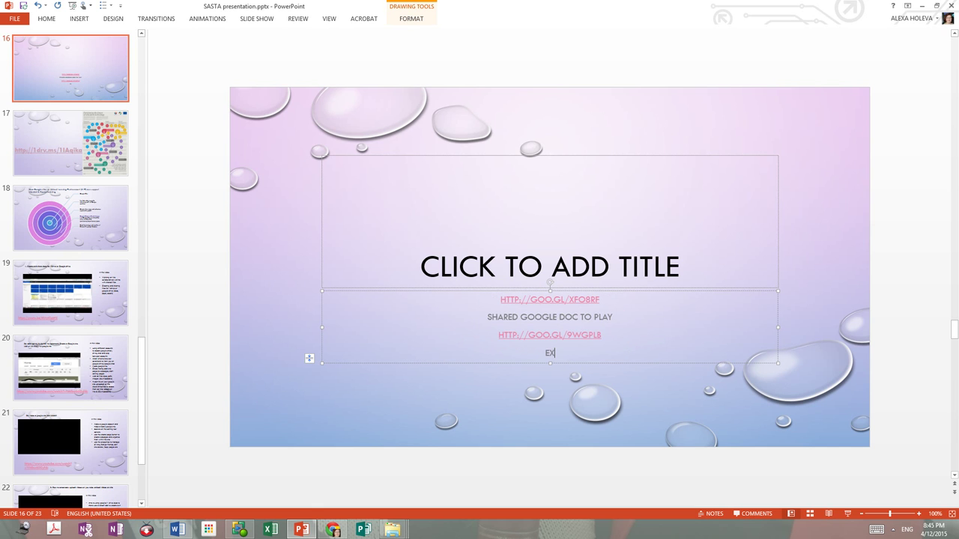
type("CELL TO PLAY")
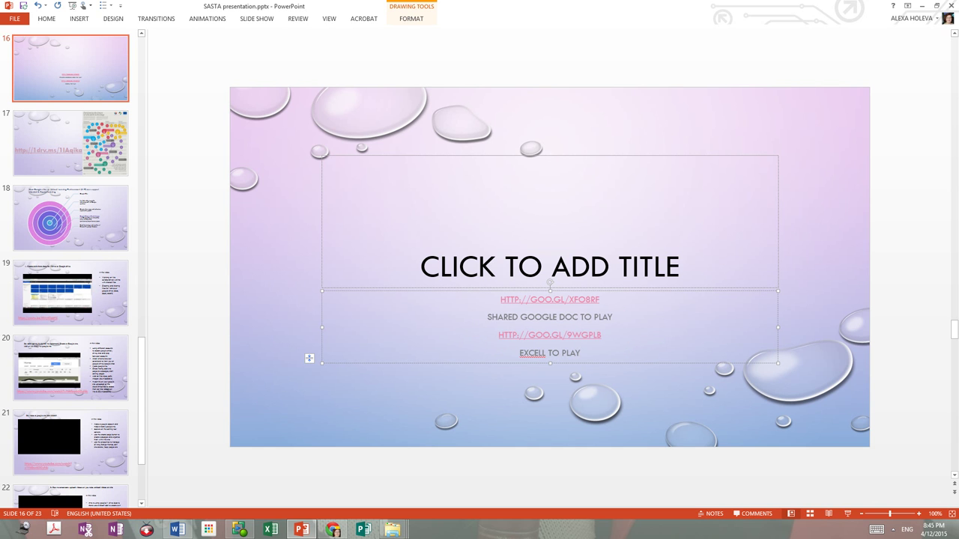
- Switch to Chrome, return to the sasta folder in Drive and create a Google Slides presentation there, accepting the shared folder's permissions
left_click(335, 530)
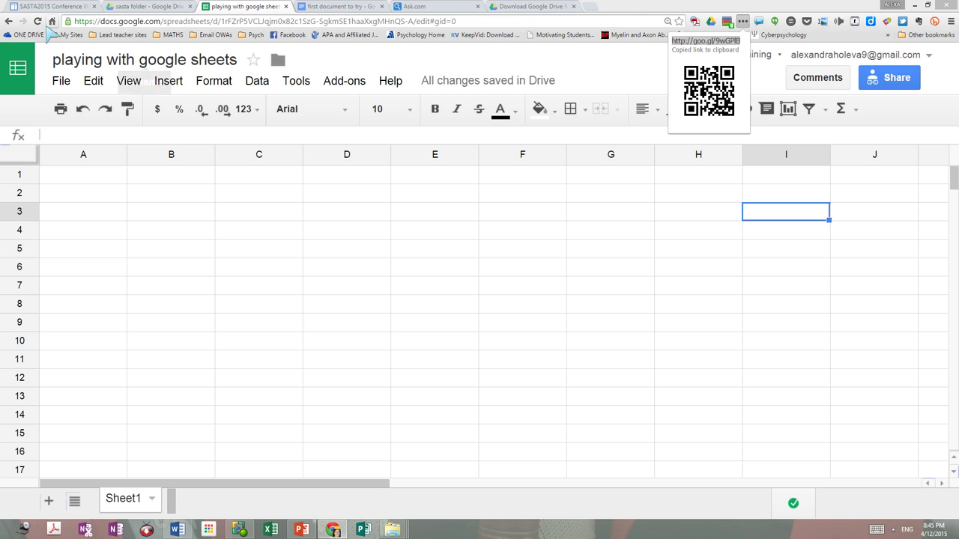
left_click(9, 23)
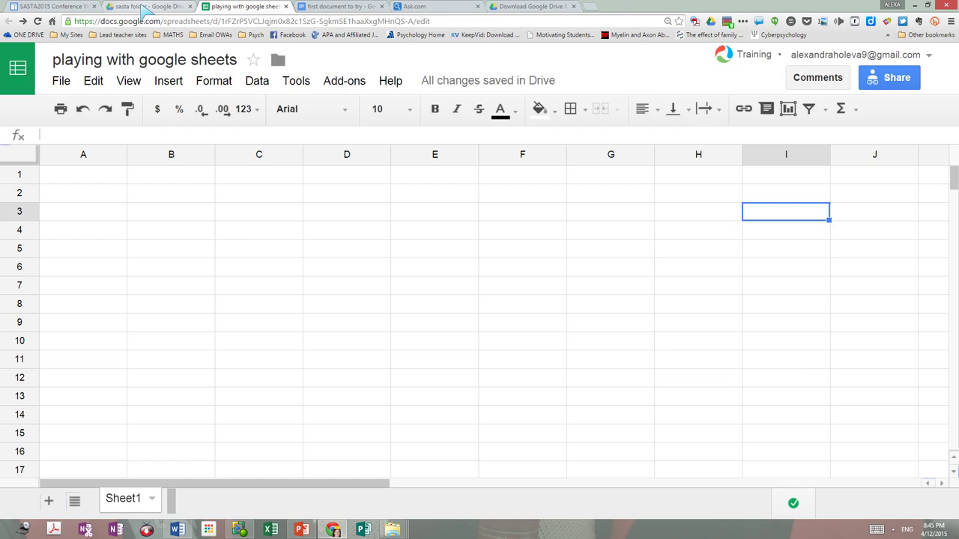
left_click(143, 8)
key("Return")
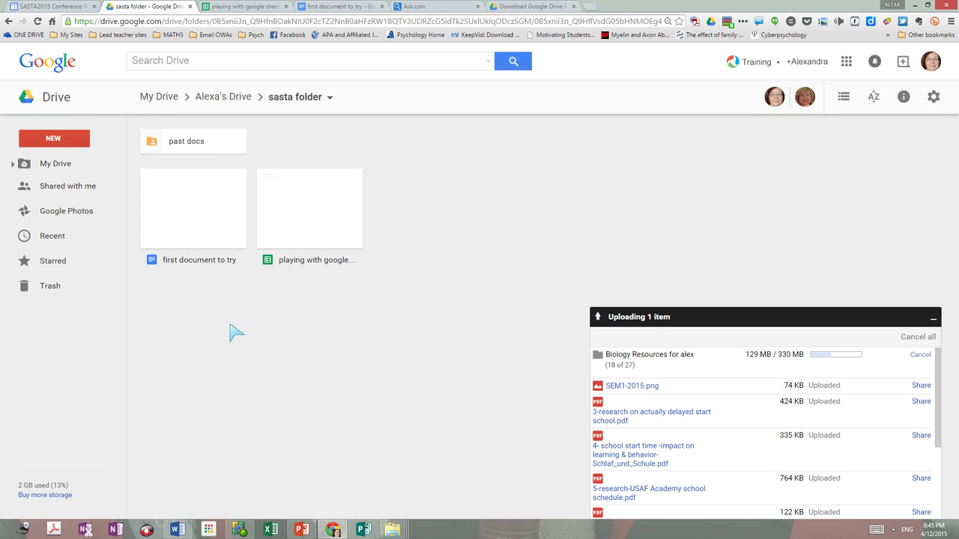
left_click(53, 139)
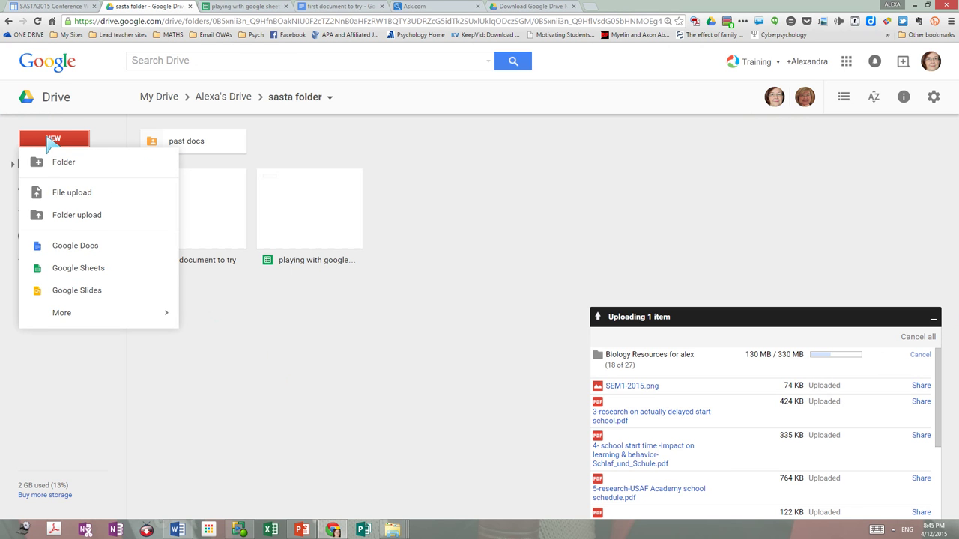
left_click(78, 292)
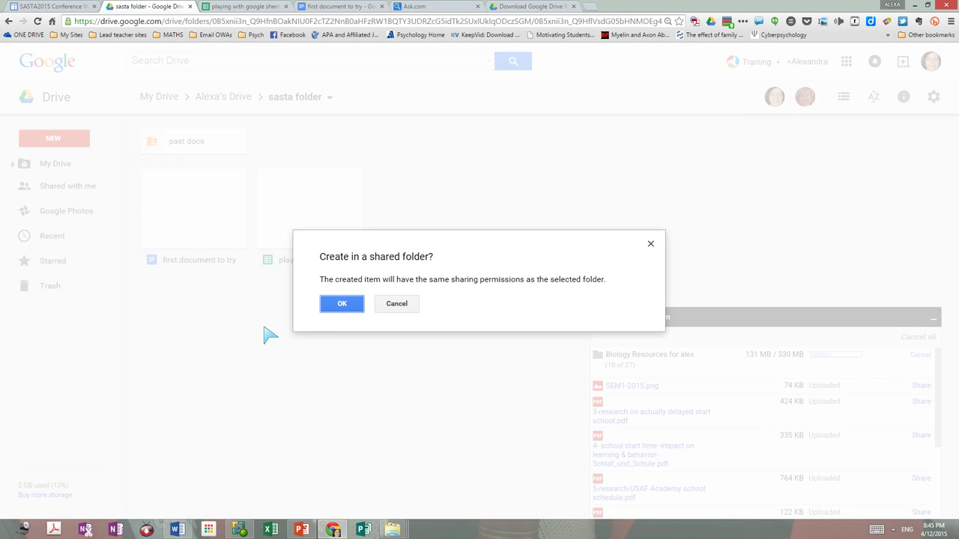
left_click(342, 304)
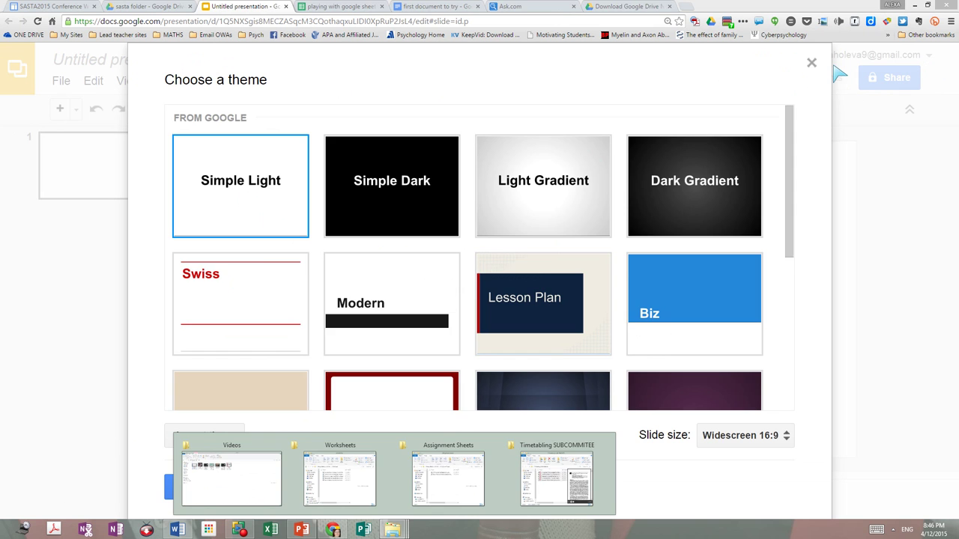
- Close the browser tabs for Ask.com, the Google Drive download page, the practice spreadsheet and the first document
left_click(573, 6)
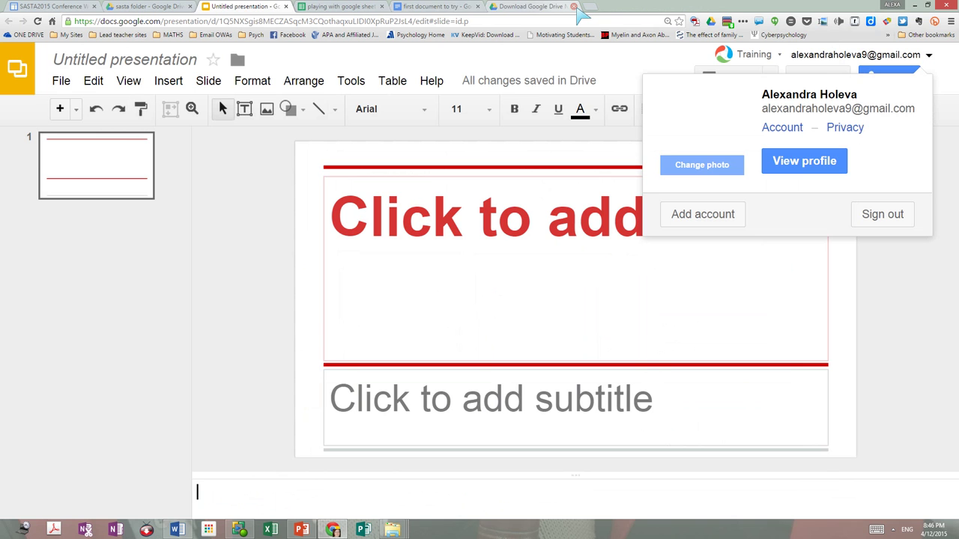
left_click(573, 6)
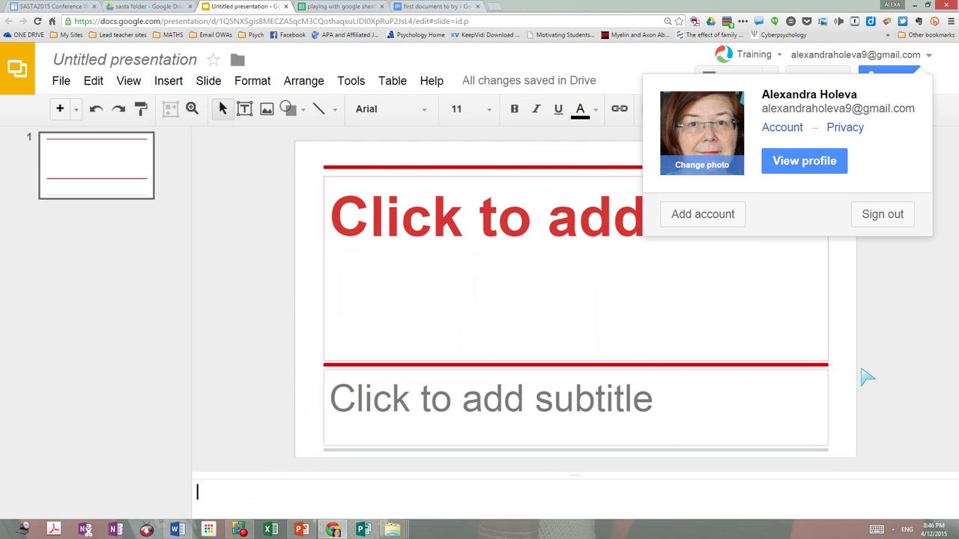
left_click(382, 6)
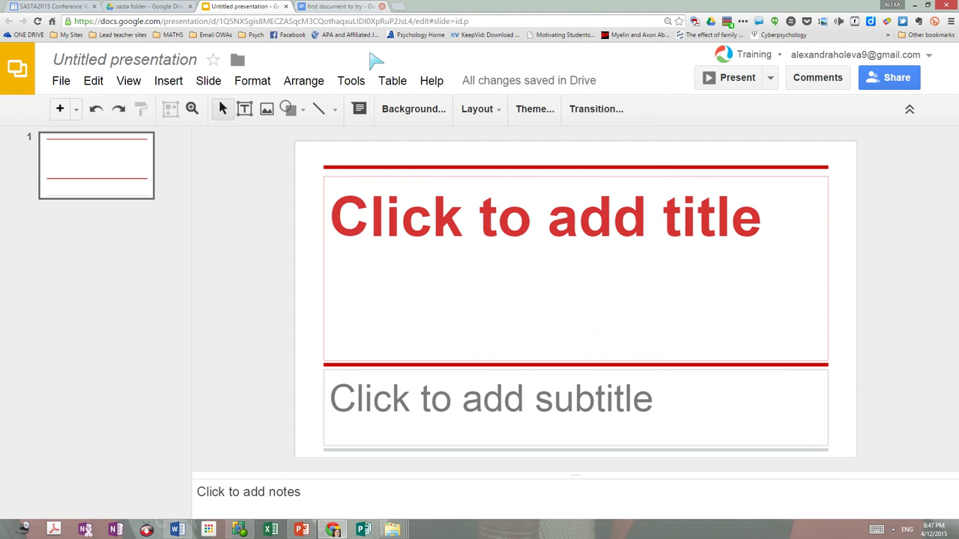
left_click(381, 6)
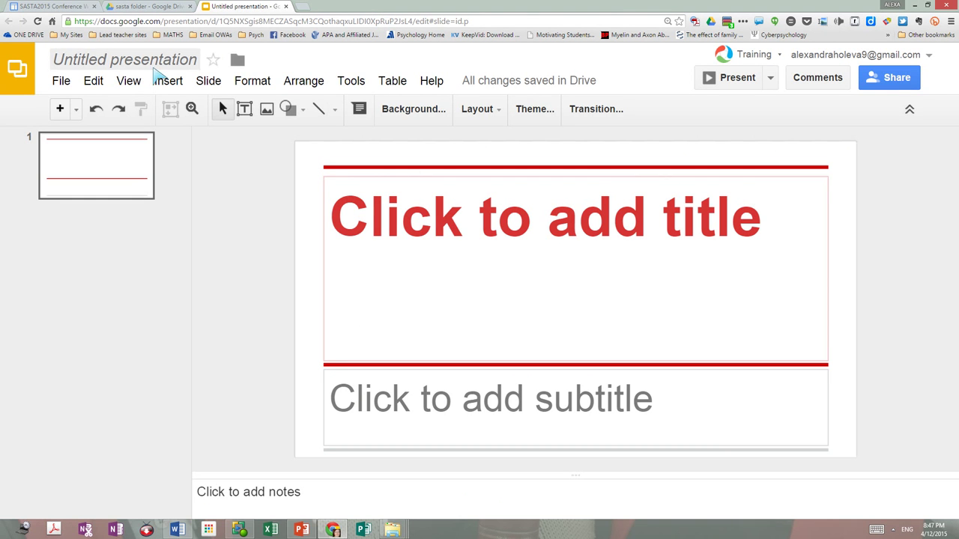
- Rename the untitled presentation as "presentation to play"
left_click(176, 66)
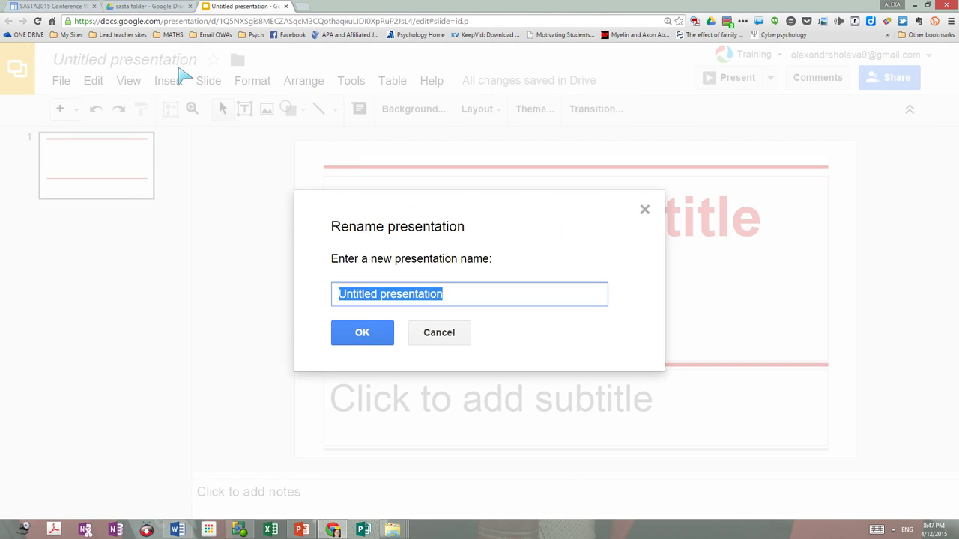
mouse_move(441, 293)
left_mouse_down()
mouse_move(349, 289)
mouse_move(444, 294)
left_mouse_up()
key("BackSpace")
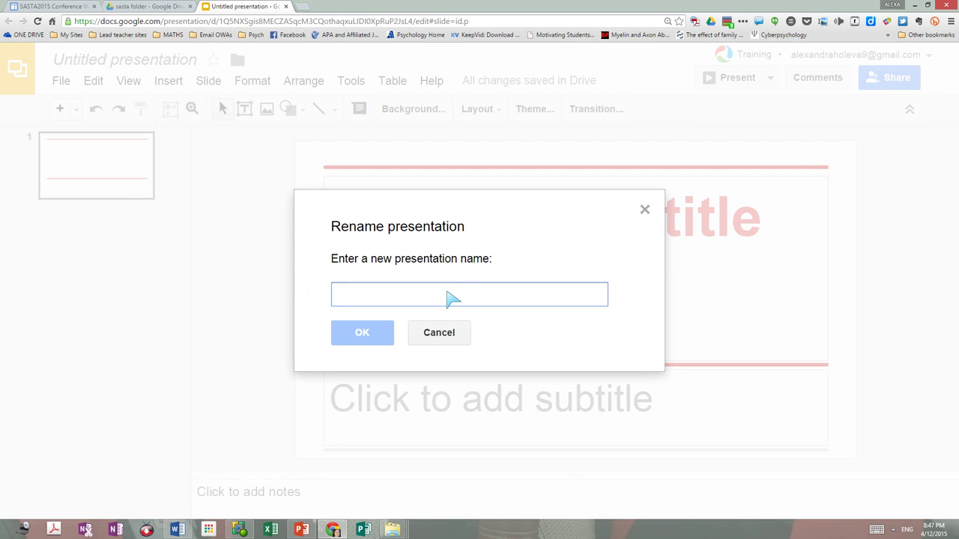
type("pres")
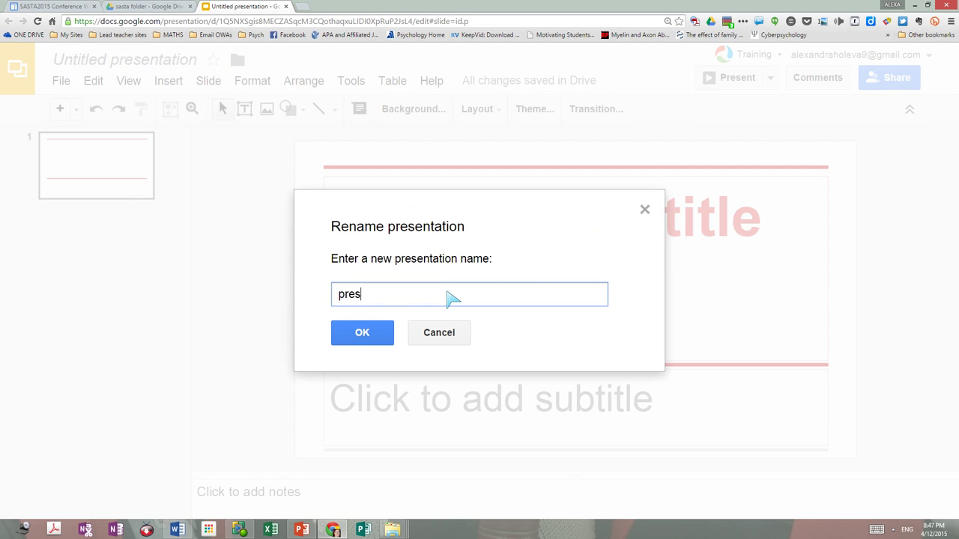
type("entation to play")
left_click(364, 339)
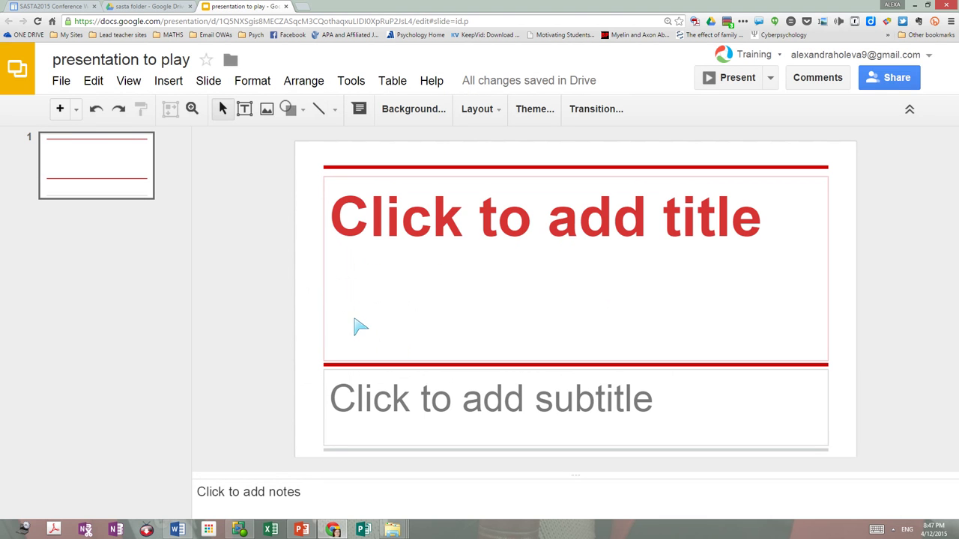
- Set the presentation's link sharing to anyone with the link can edit, save it and close the sharing settings
left_click(895, 81)
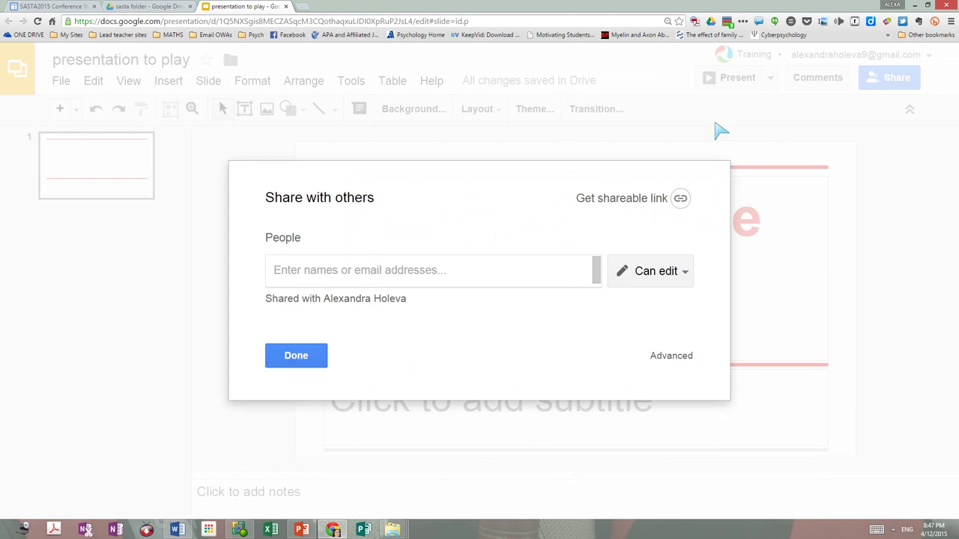
left_click(666, 360)
left_click(622, 250)
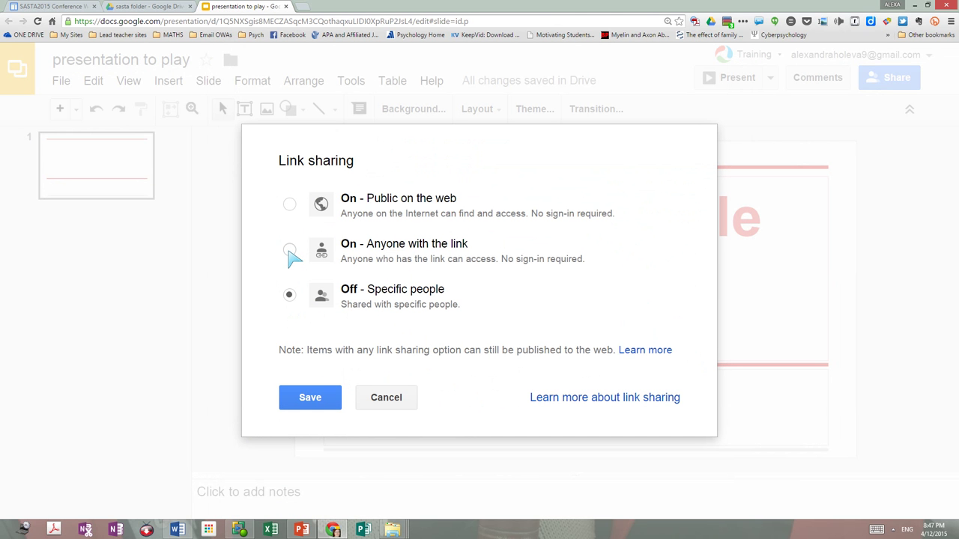
left_click(290, 250)
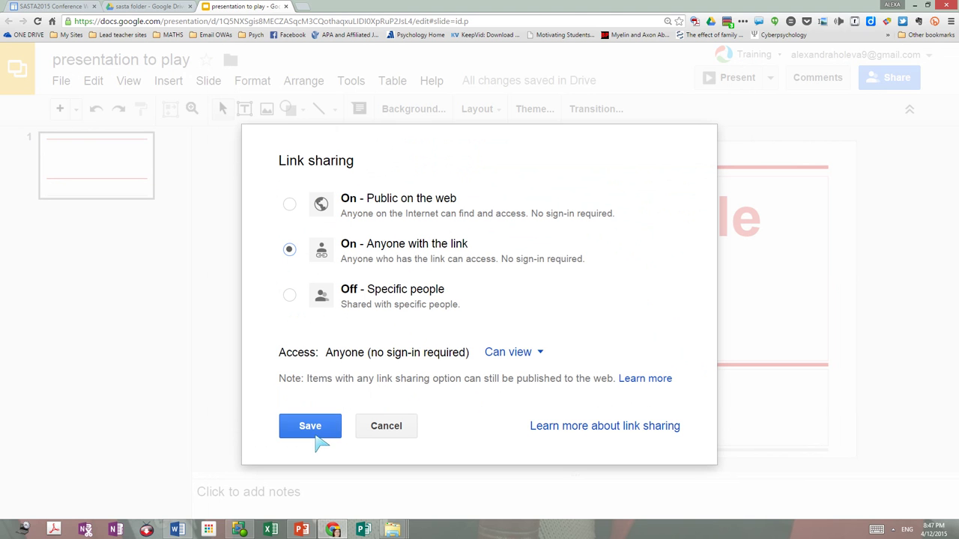
left_click(547, 358)
left_click(546, 284)
left_click(309, 427)
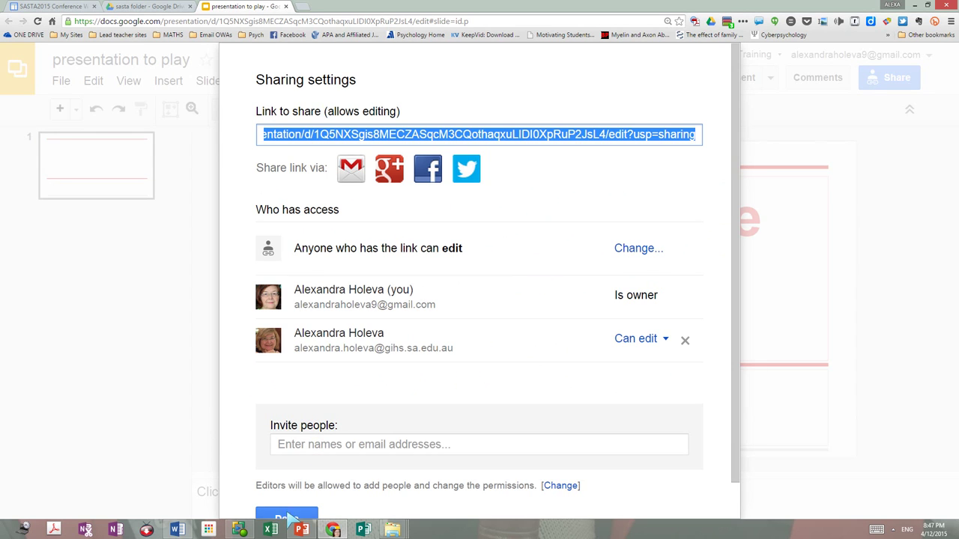
left_click(289, 517)
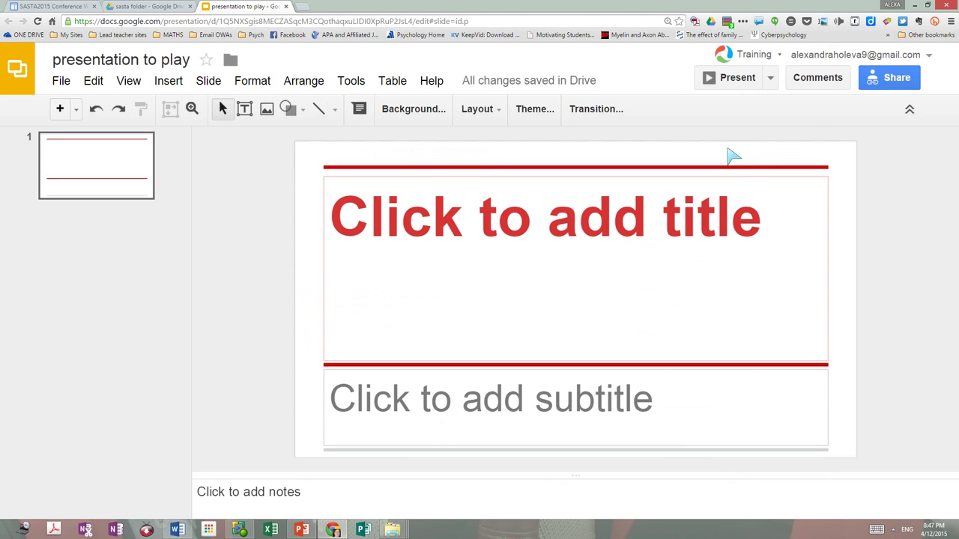
- Open the presentation's comments
left_click(815, 84)
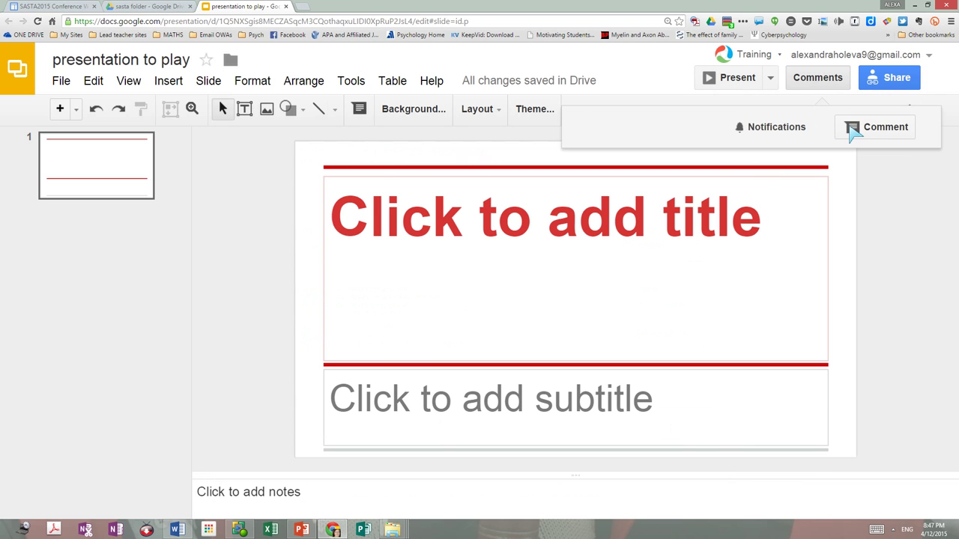
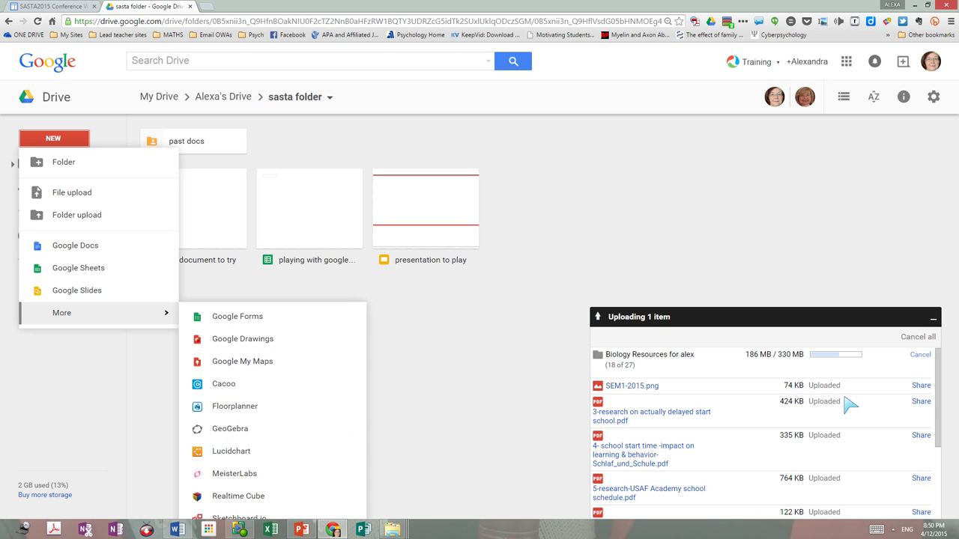
- Cancel the running upload of the Biology Resources folder and close the upload list
left_click(918, 355)
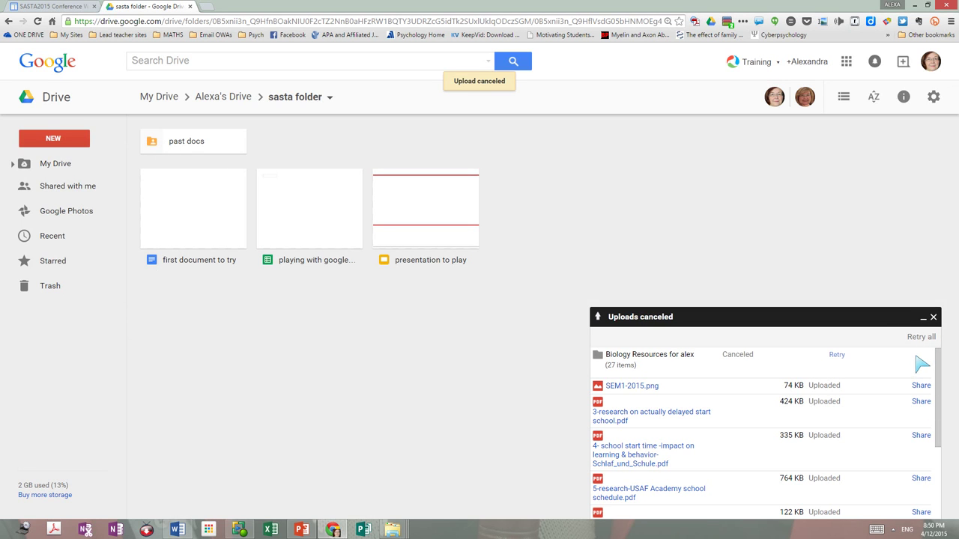
left_click(933, 317)
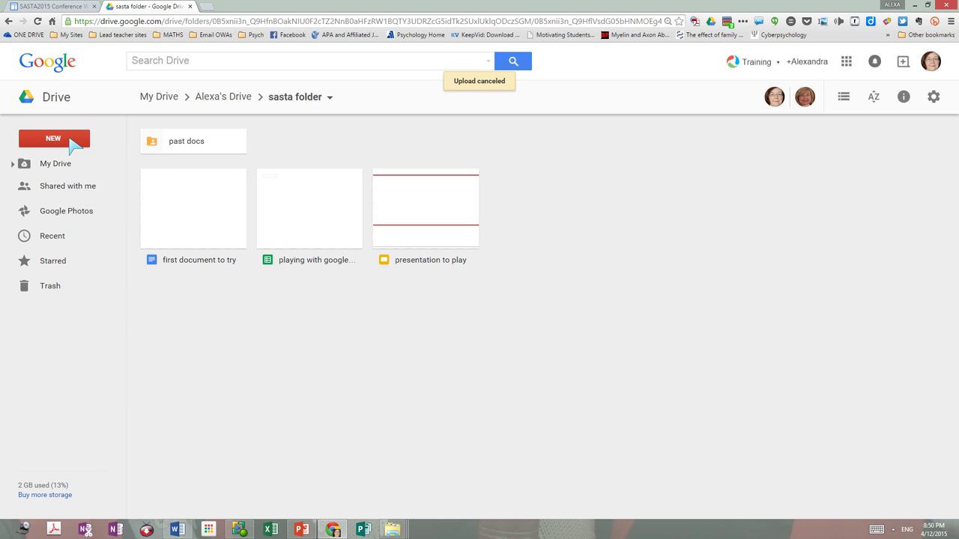
- Create a new Google Form in the sasta folder, accepting the shared folder's permissions
left_click(75, 143)
mouse_move(101, 320)
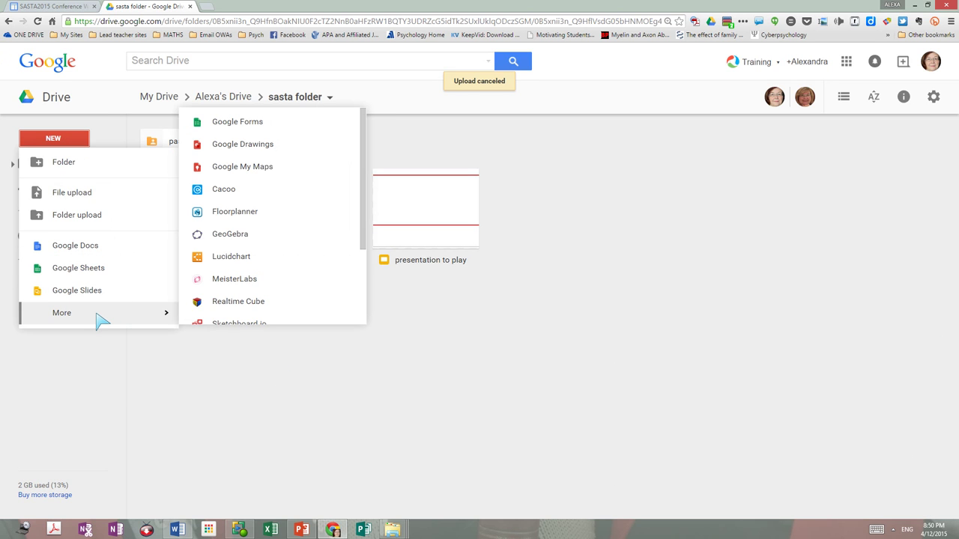
left_click(255, 128)
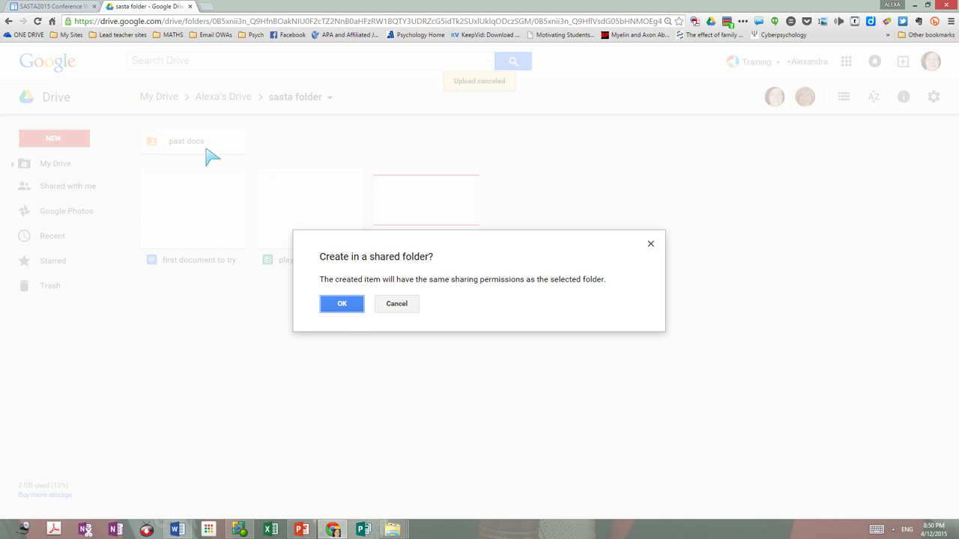
left_click(343, 306)
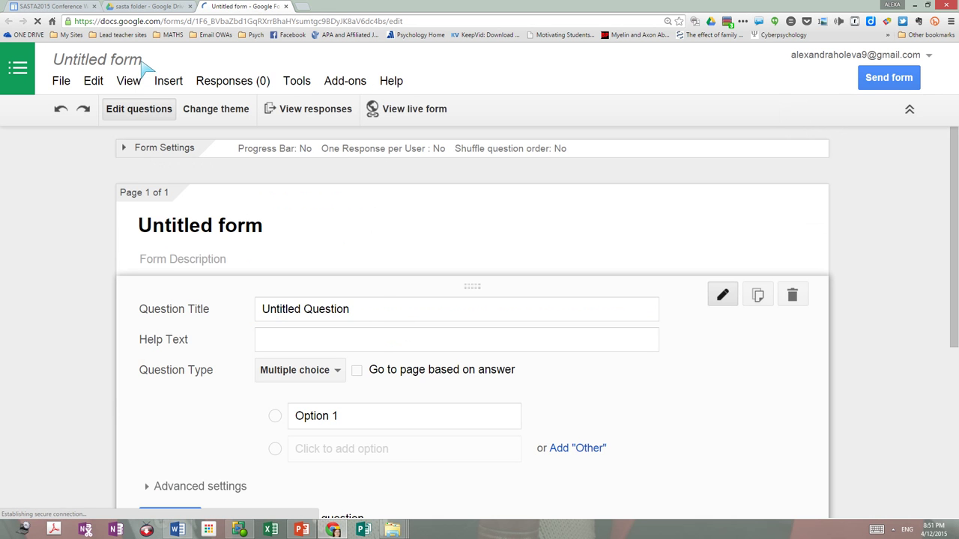
- Rename the untitled form as "form to practice"
left_click(139, 65)
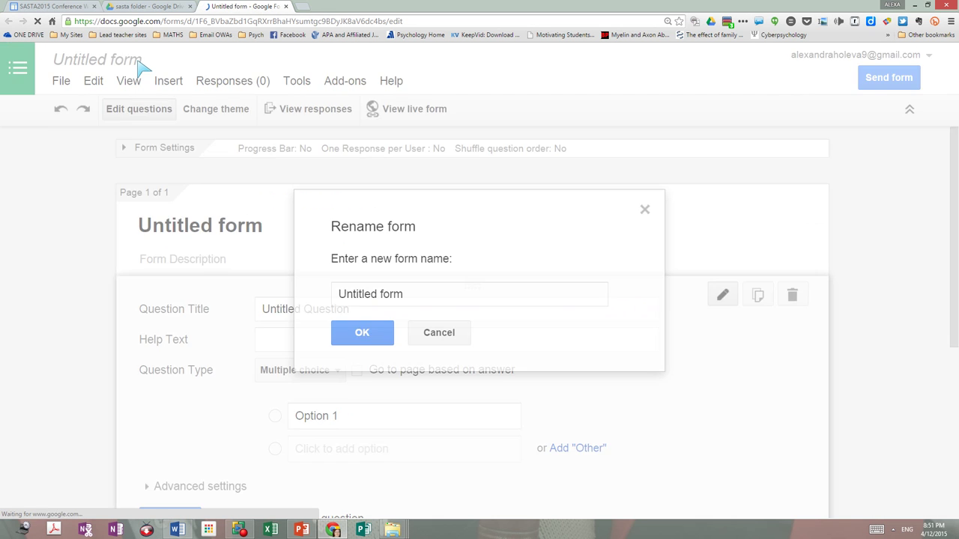
double_click(411, 300)
left_click_drag(412, 300, 307, 295)
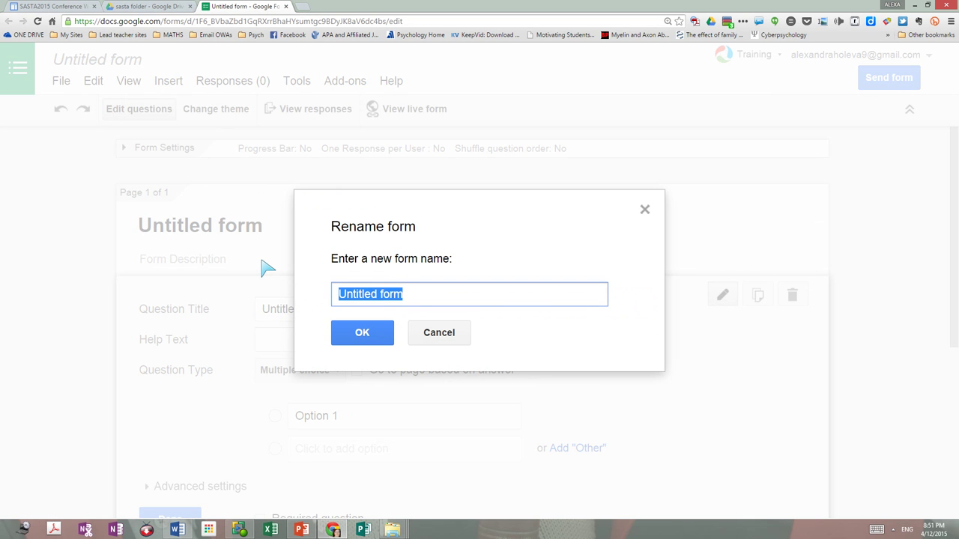
type("form to practice")
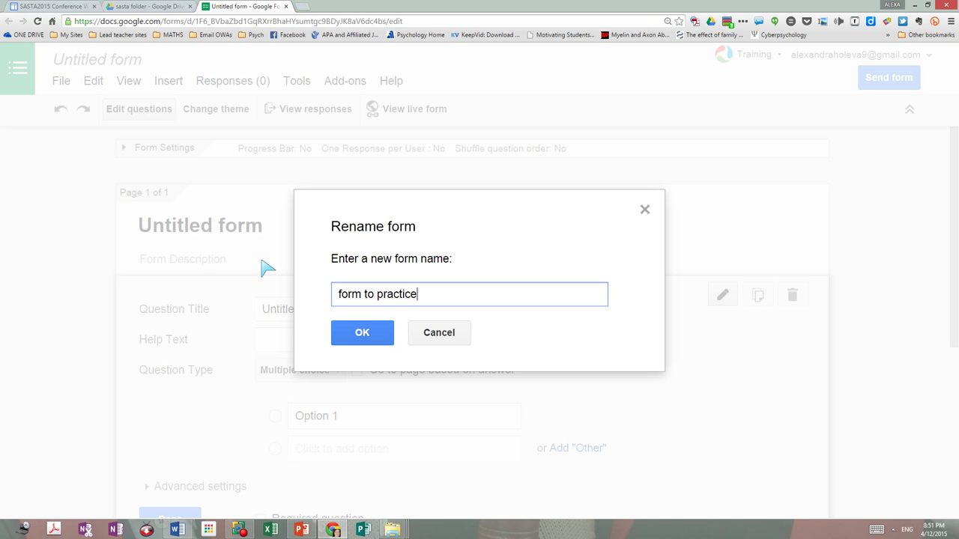
left_click(360, 335)
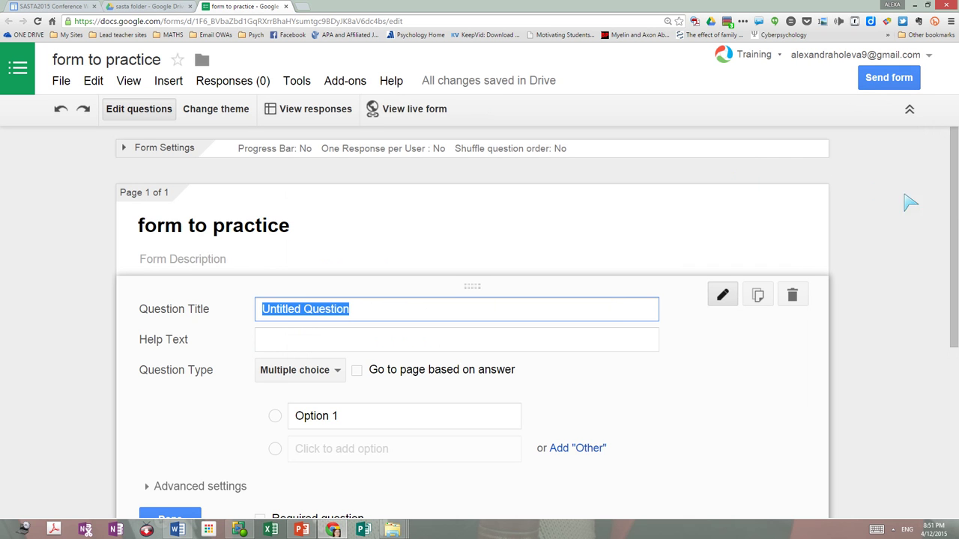
- Apply the Homework theme to the form
left_click_drag(955, 205, 954, 222)
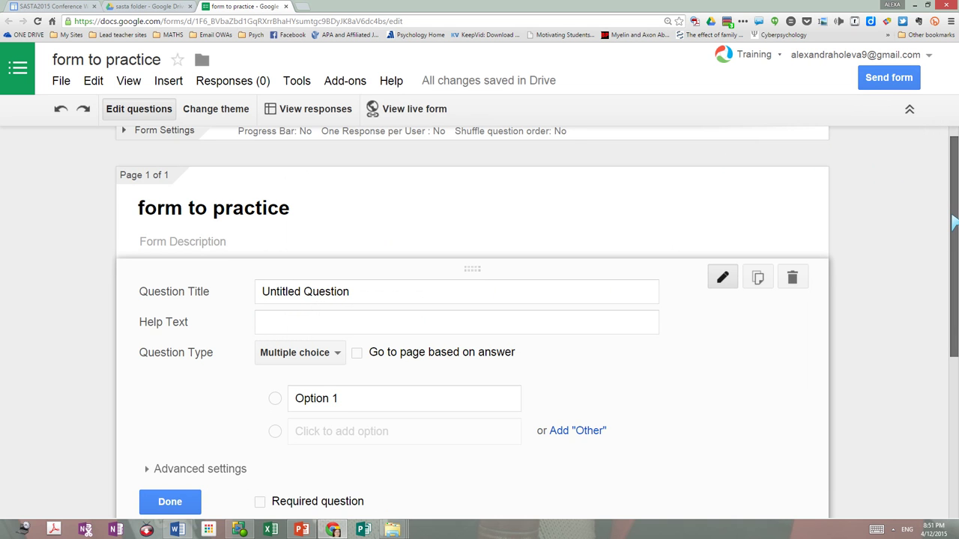
left_click_drag(954, 221, 948, 207)
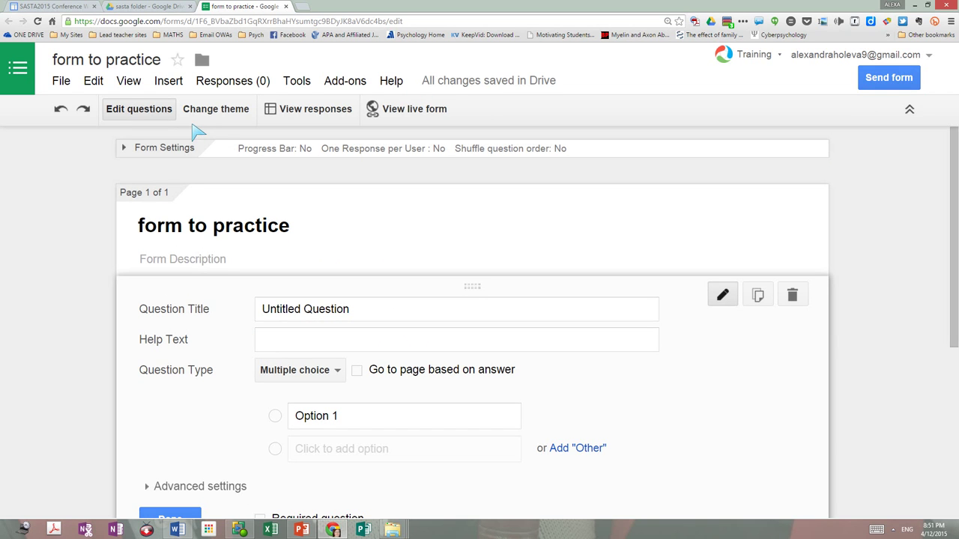
left_click(214, 111)
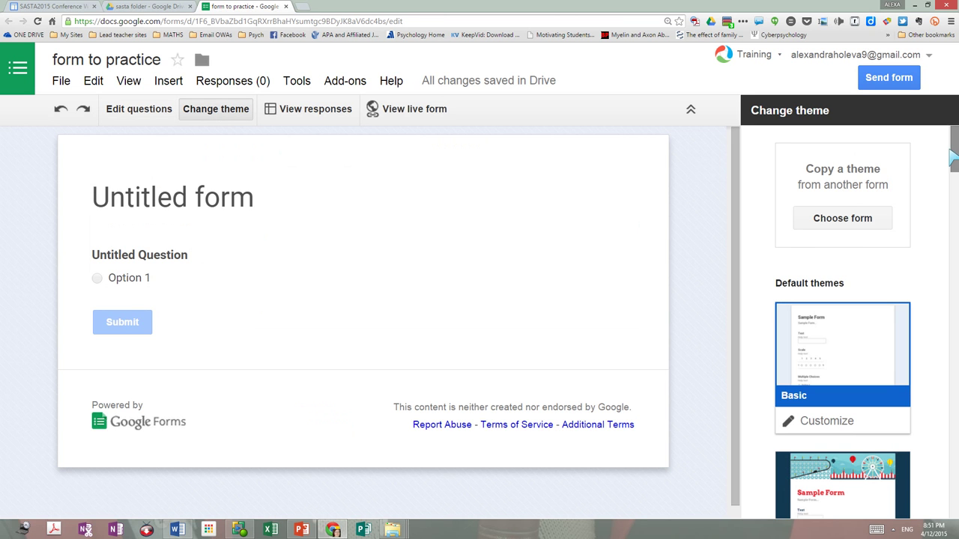
left_click_drag(955, 157, 942, 305)
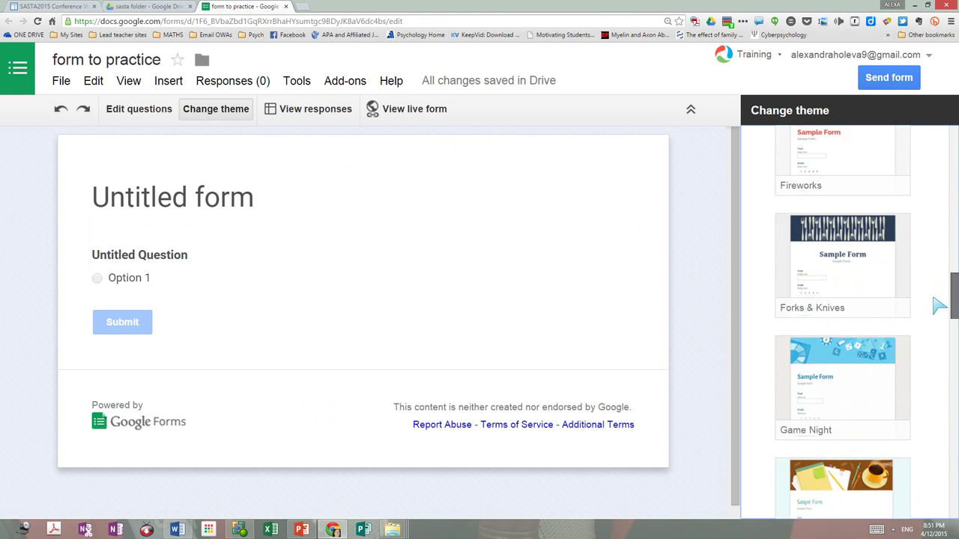
left_click(839, 491)
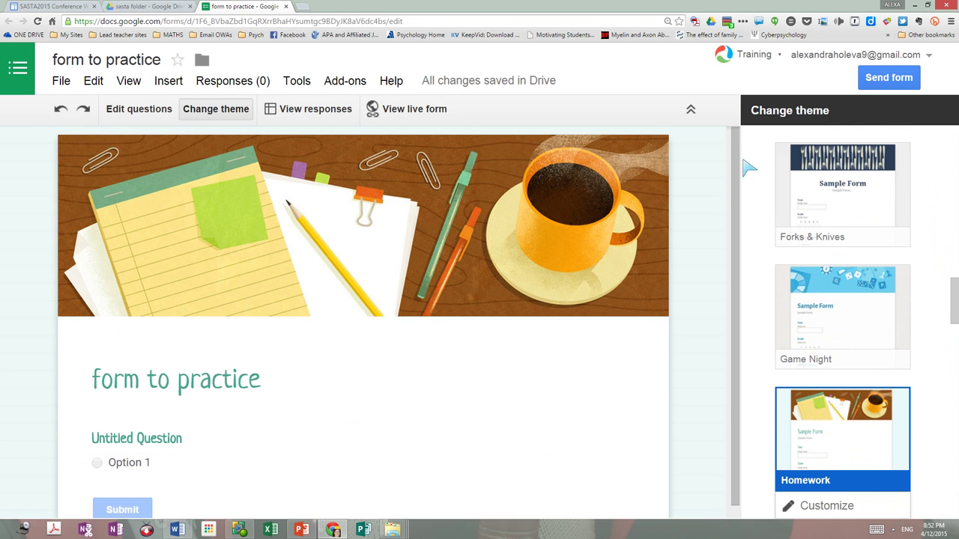
scroll(738, 176, "down", 1)
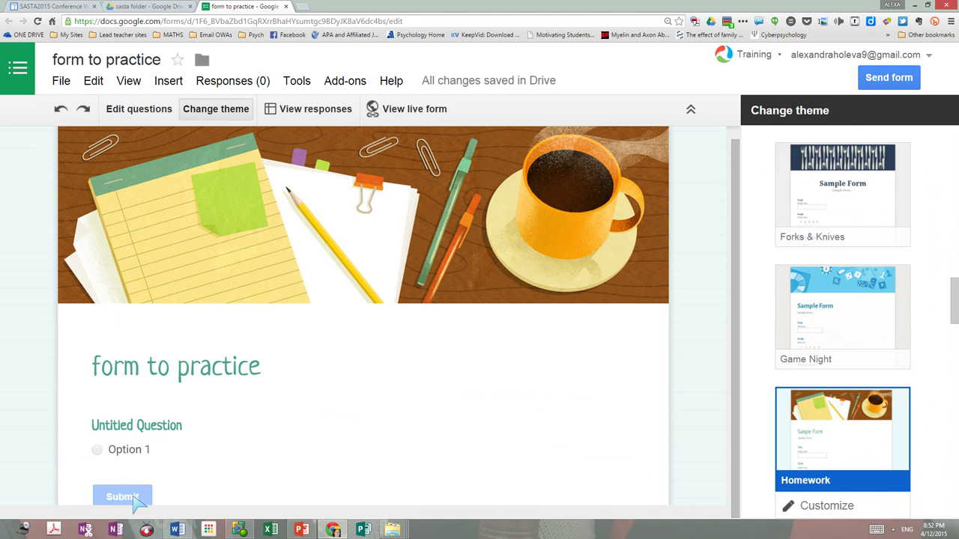
- Return to editing questions and title the first multiple choice question "how do you think google forms can help you in your teaching?"
left_click(140, 111)
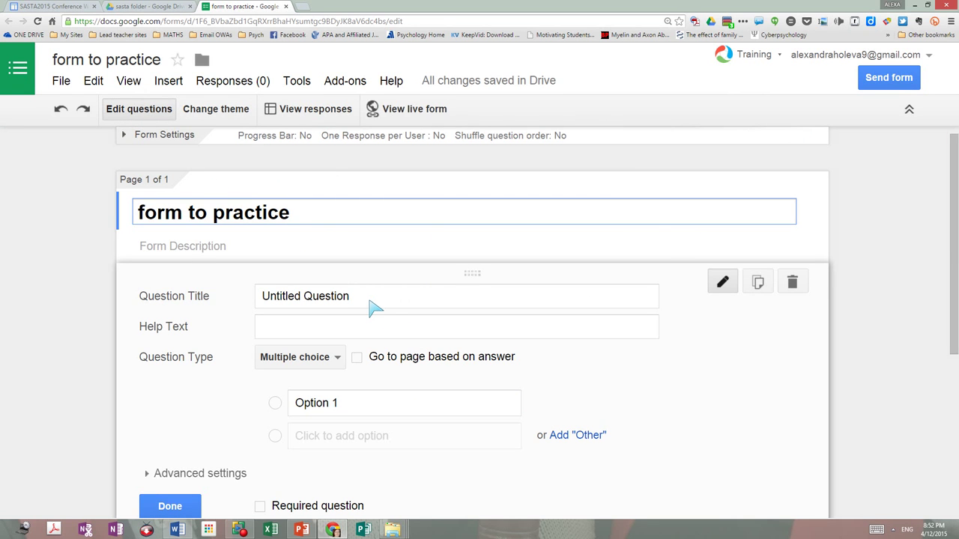
left_click_drag(375, 307, 250, 294)
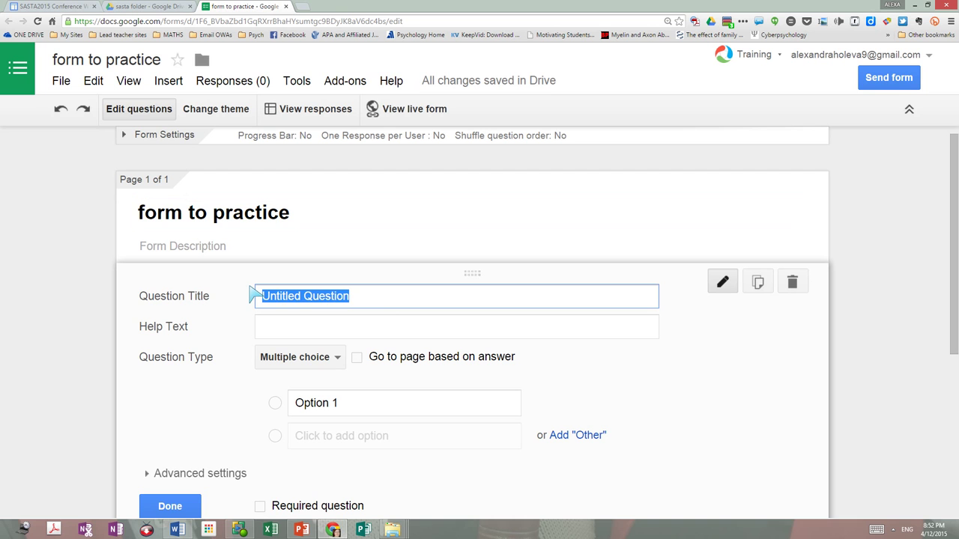
type("ho")
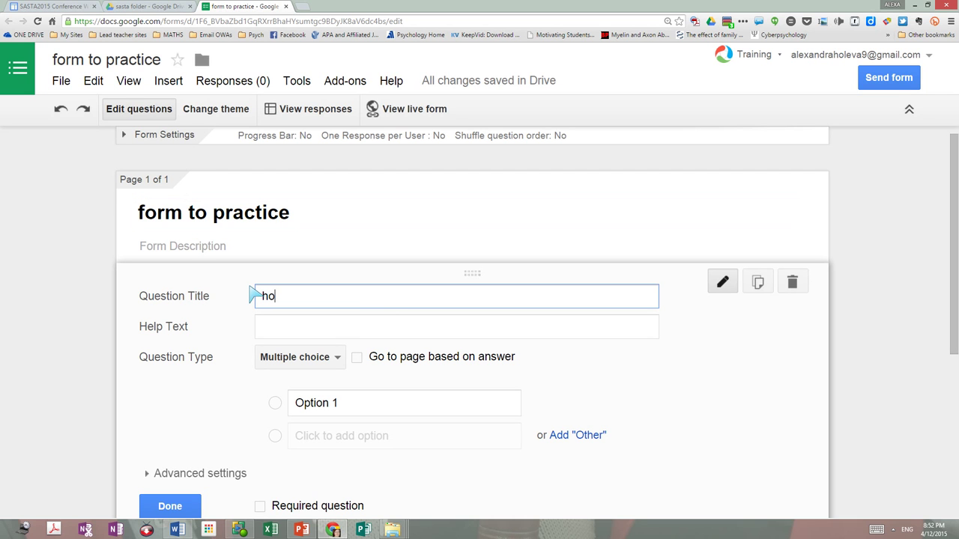
type("w do you think google form")
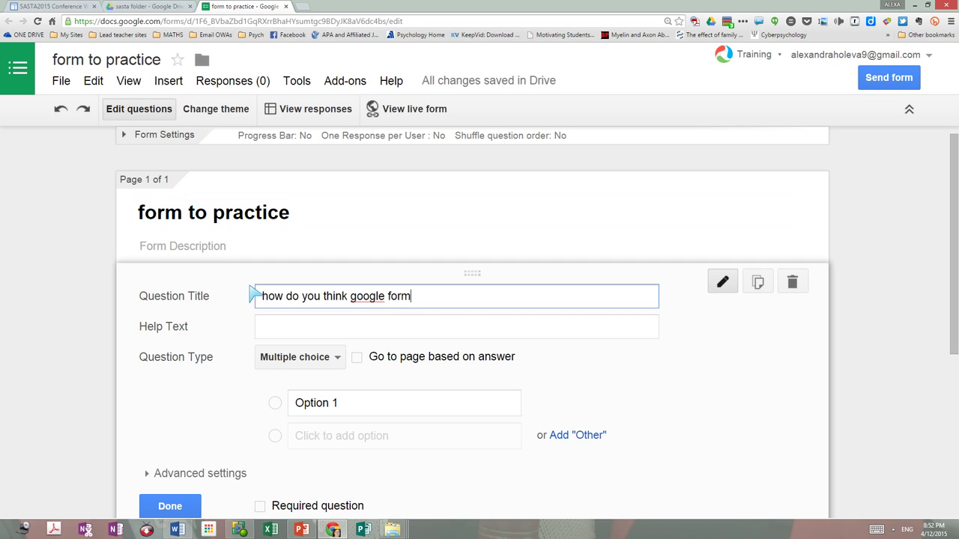
type("s can help you in your teaching?")
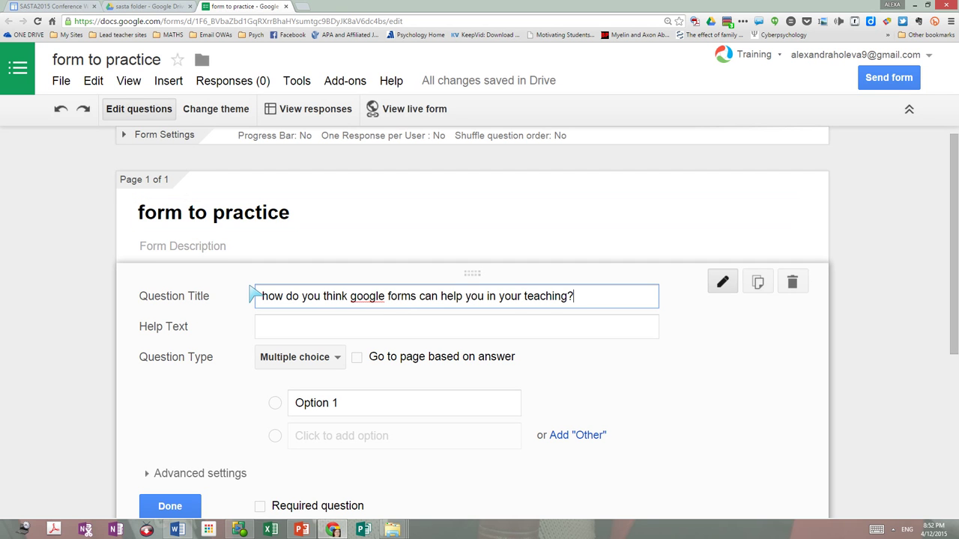
left_click(338, 359)
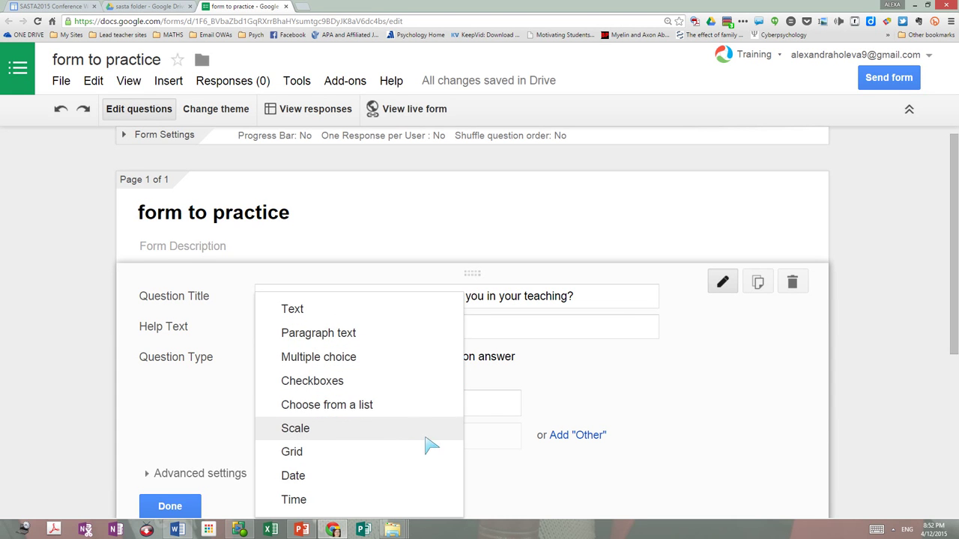
left_click(324, 363)
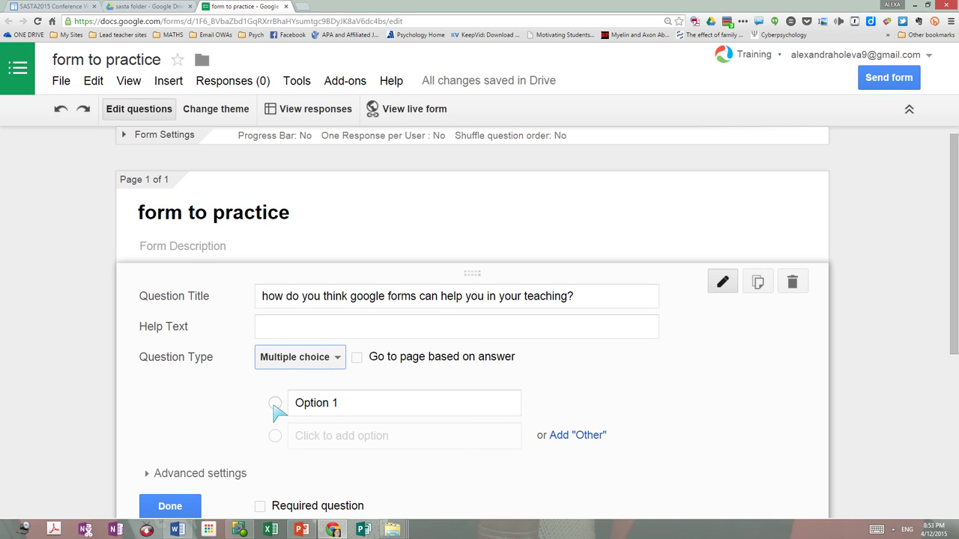
- Enter "a lot" and "I donot know" as the first two answer options
left_click(346, 405)
type("a")
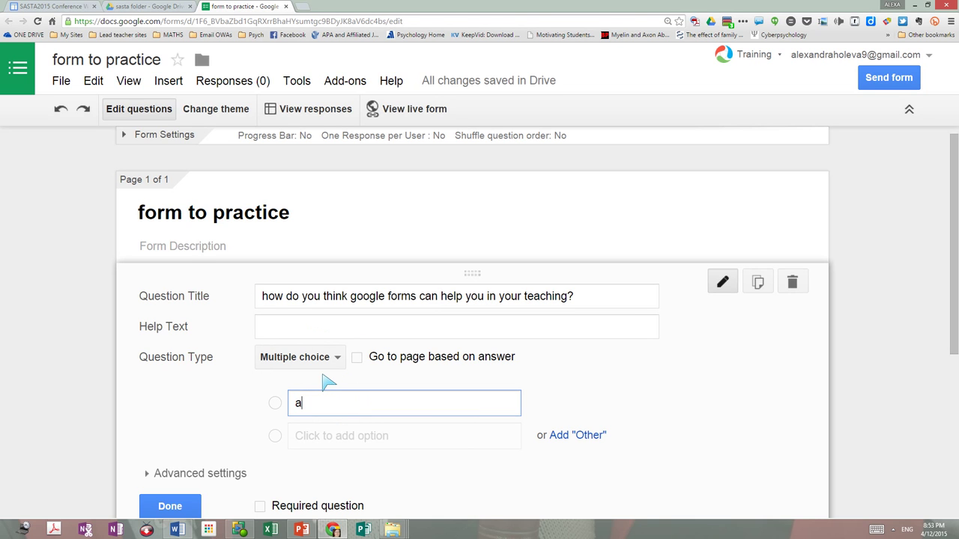
type("lot")
key("BackSpace")
key("BackSpace")
key("BackSpace")
type("lot")
left_click(380, 440)
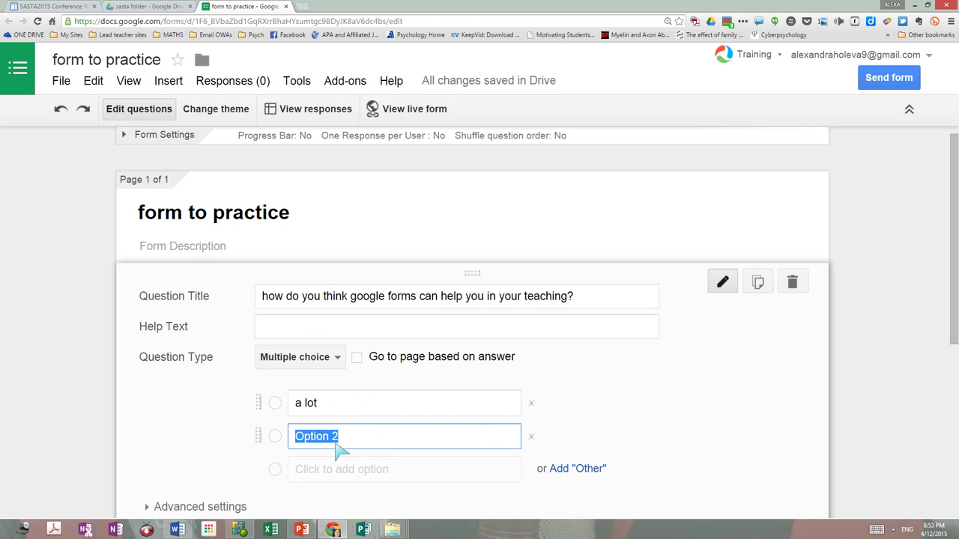
type("l")
type(" donot")
type(" kno")
type("w")
- Add "I will try and will let you know" and "not at all" as the third and fourth answer options
key("Return")
type("I ")
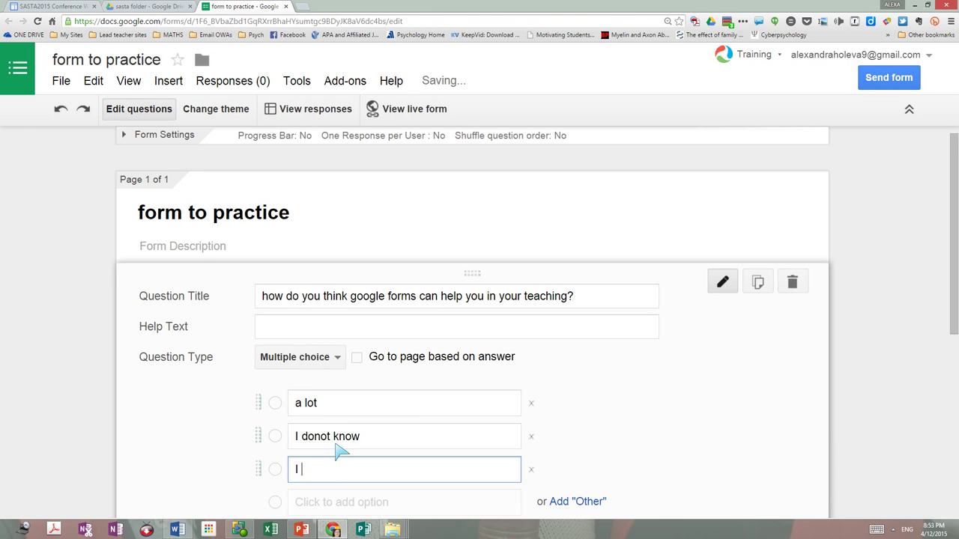
type("will try ")
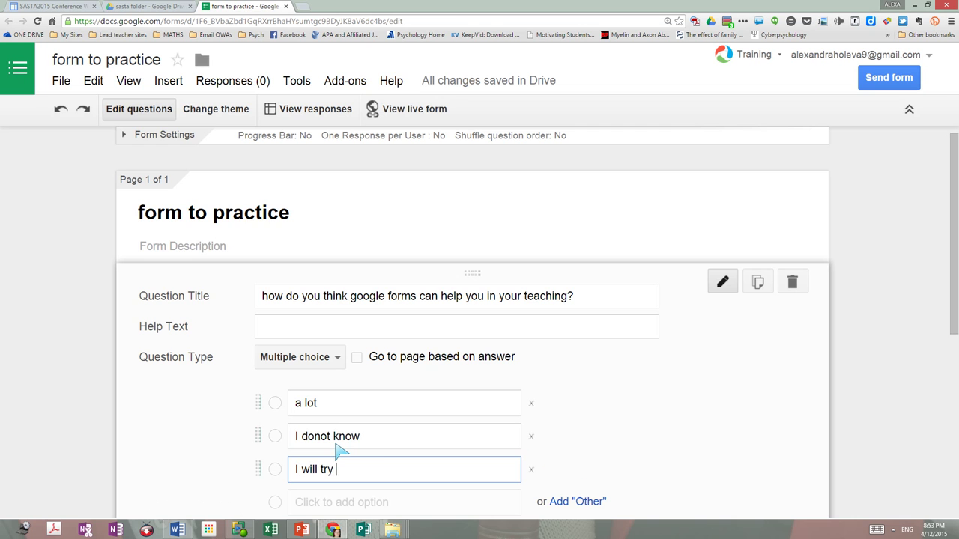
type("and will let you know")
key("Return")
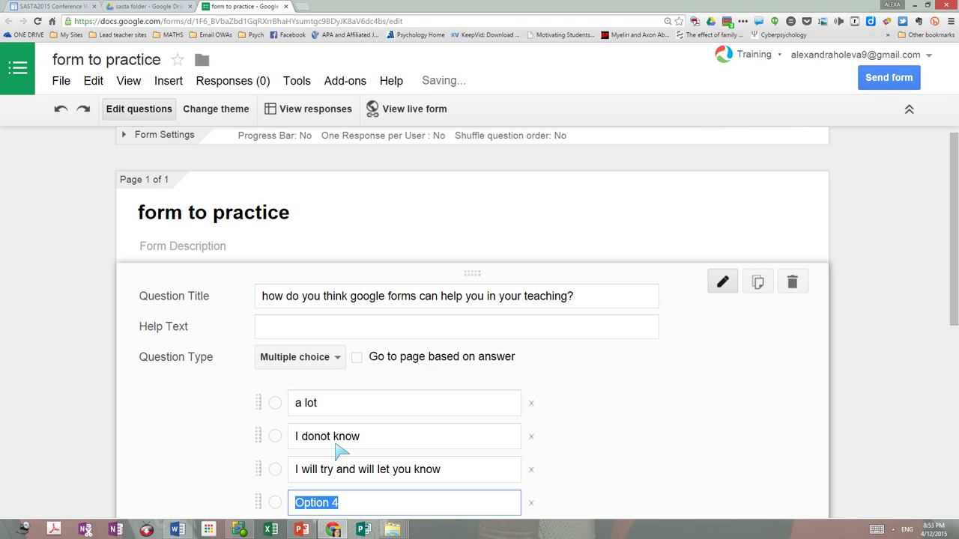
type("n")
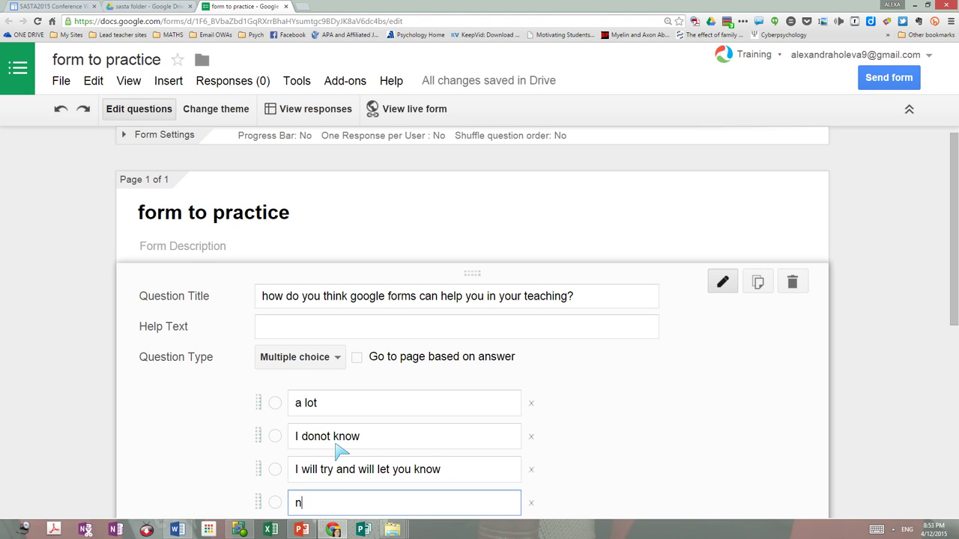
type("ot at all")
- Make the multiple choice question required and copy its title before closing its editor
scroll(936, 376, "down", 3)
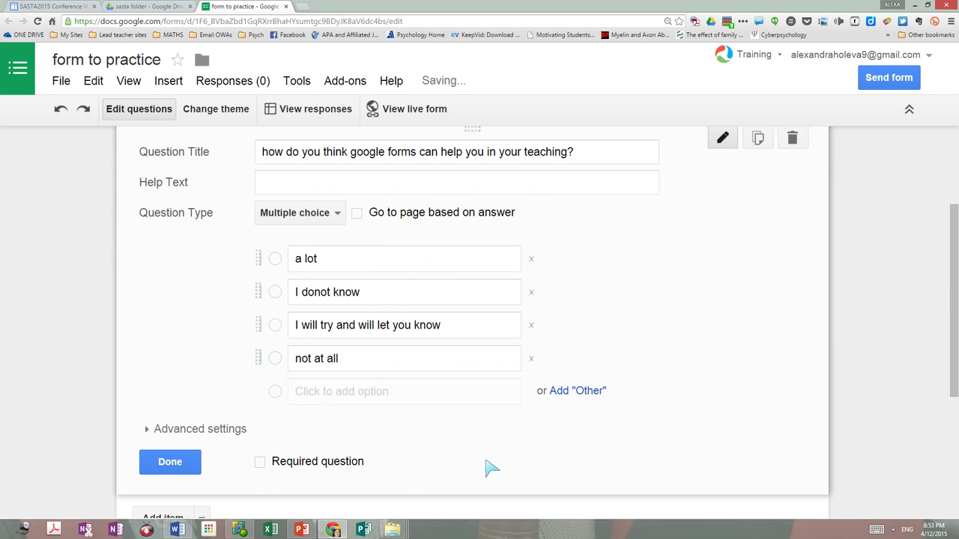
left_click(260, 462)
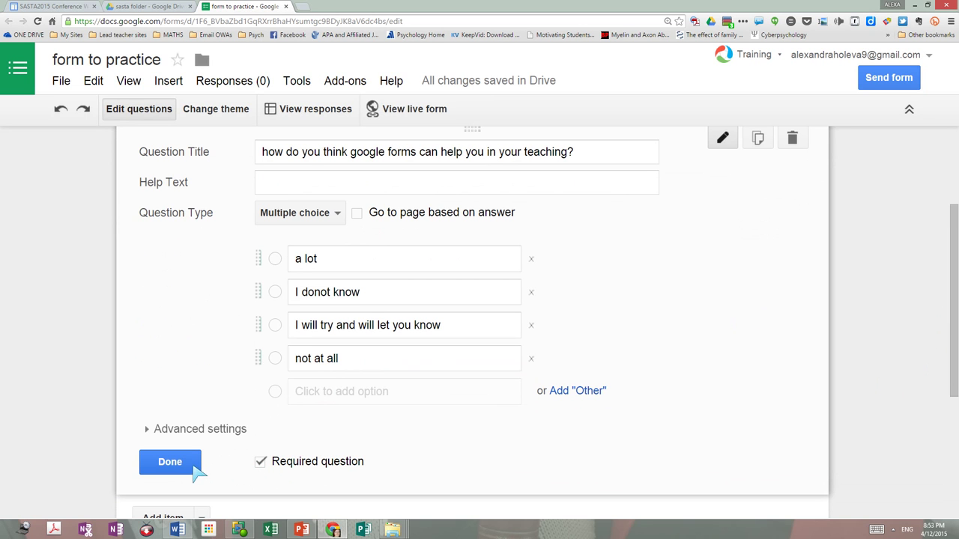
left_click_drag(592, 157, 222, 153)
key("ctrl+c")
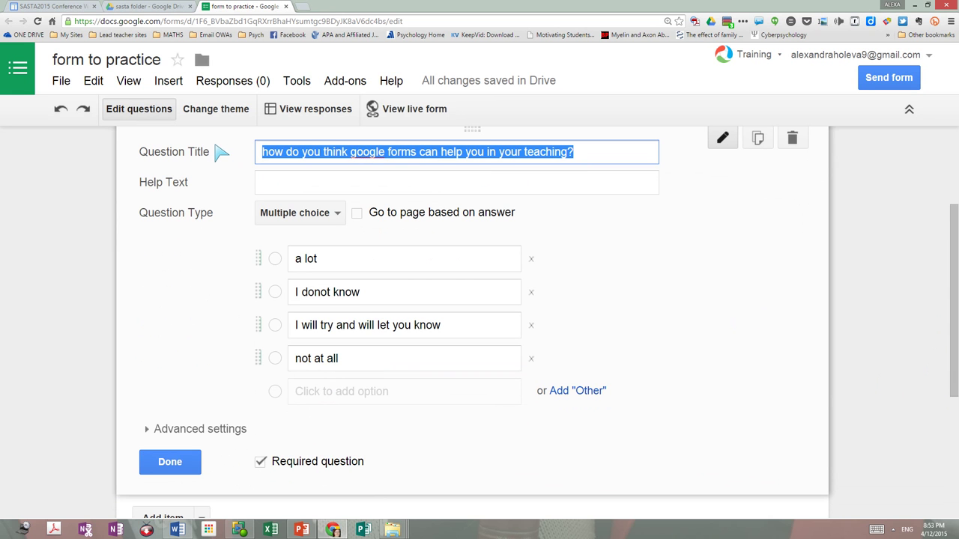
left_click(177, 465)
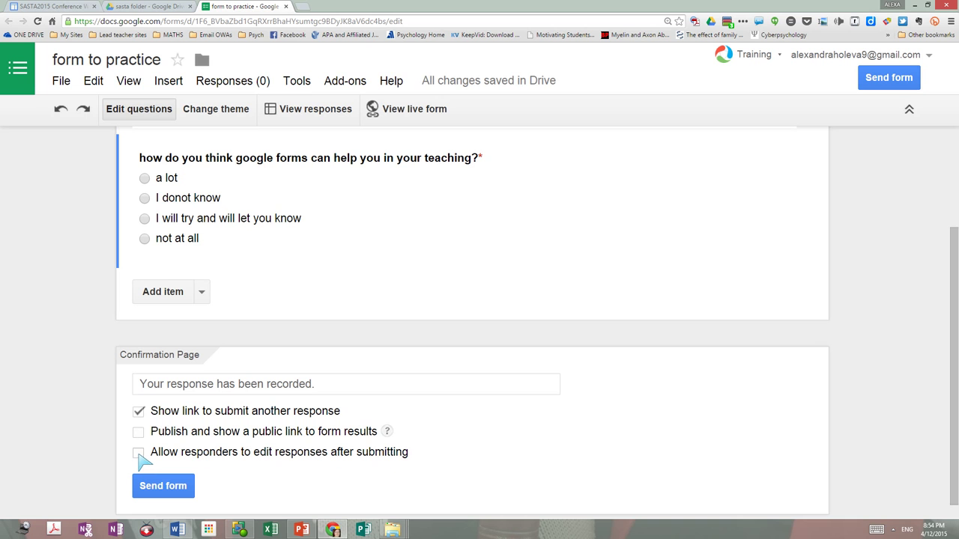
- Allow responders to edit their responses after submitting
left_click(139, 453)
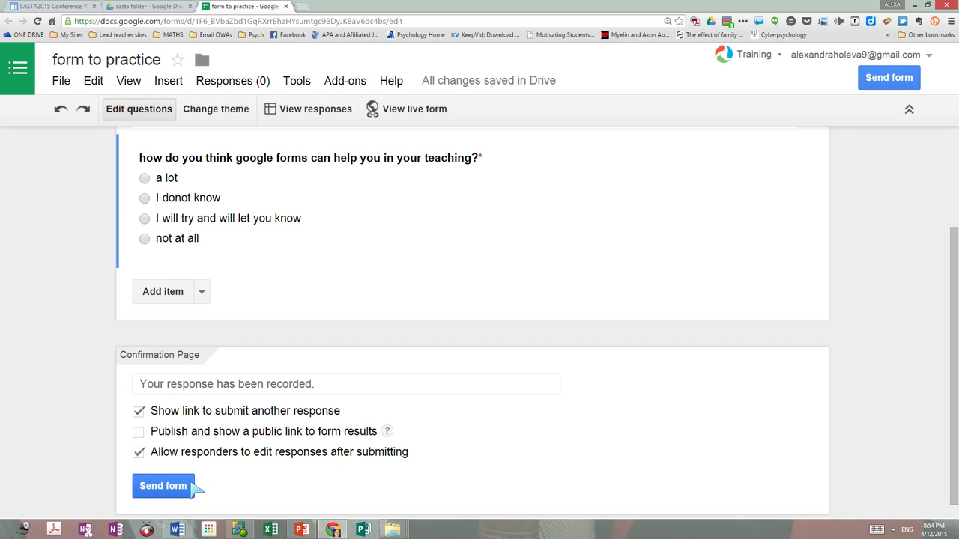
- Add a second question titled with the copied question text and set its type to Paragraph text
left_click(202, 292)
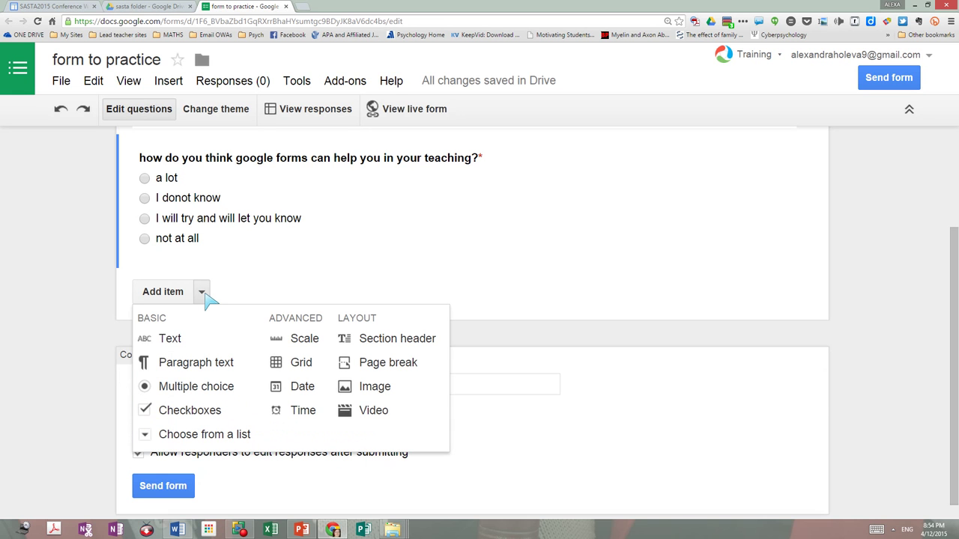
left_click(172, 338)
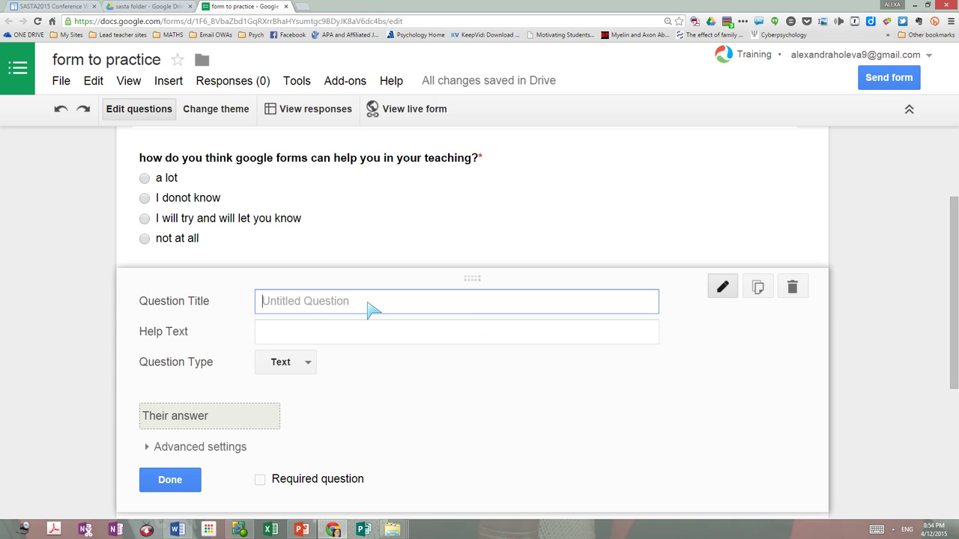
key("ctrl+v")
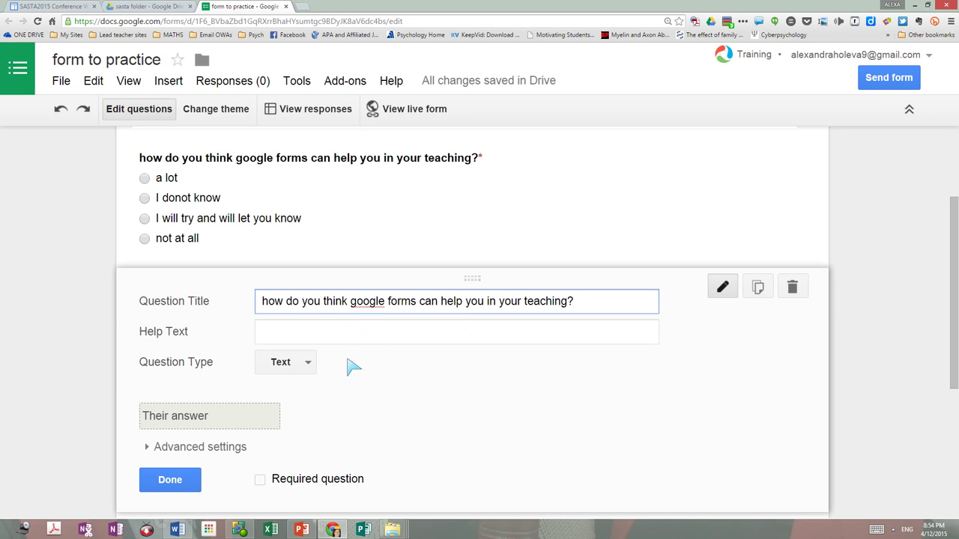
left_click(308, 363)
left_click(317, 338)
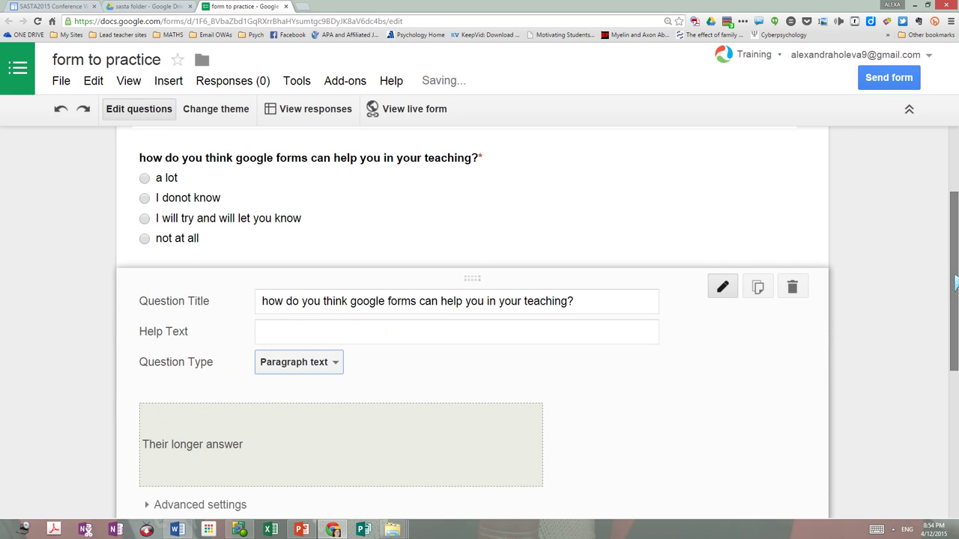
- Try the Text type on the second question and switch it back to Paragraph text
scroll(953, 281, "down", 1)
left_click(335, 289)
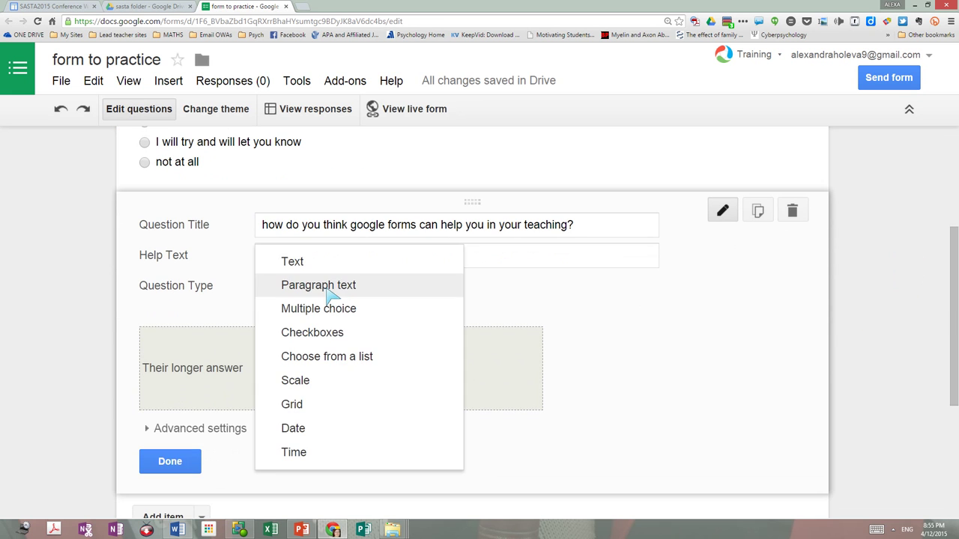
left_click(293, 259)
left_click(313, 289)
left_click(315, 308)
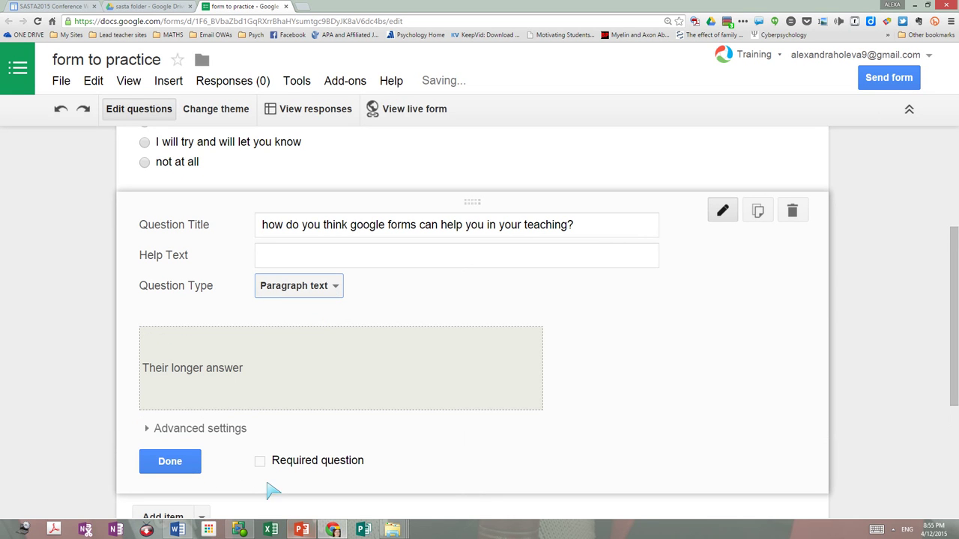
- Make the paragraph text question required
left_click(260, 462)
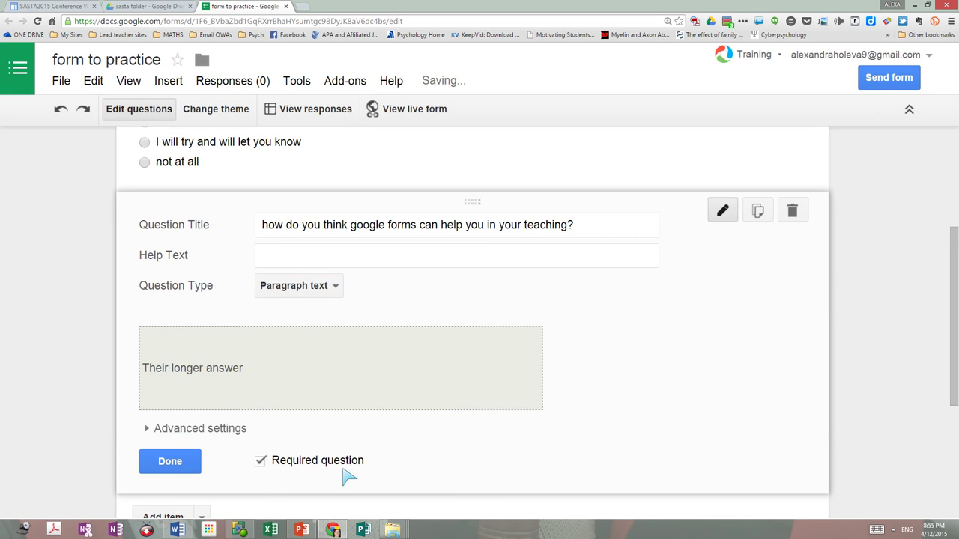
- Add a third question of type Choose from a list, titled with the copied question text
left_click_drag(954, 316, 944, 420)
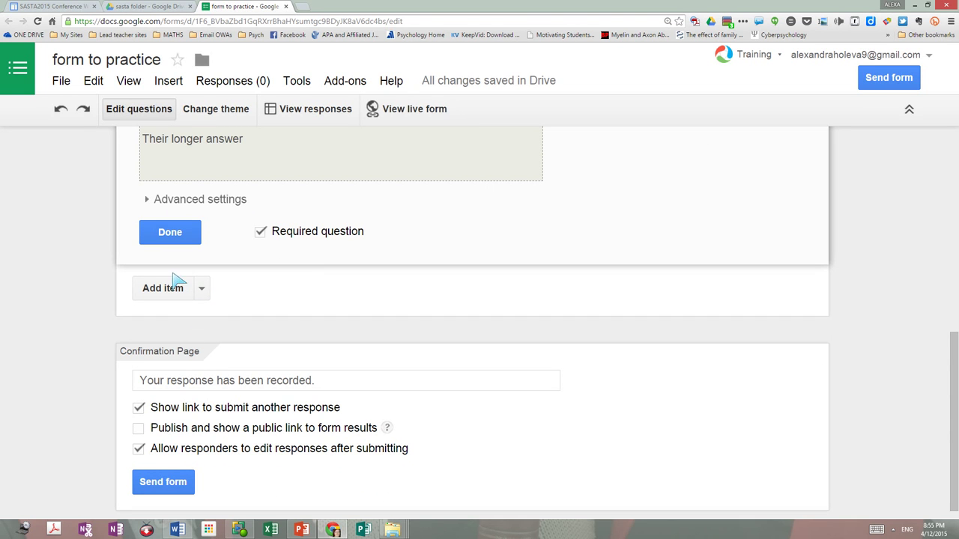
left_click(201, 289)
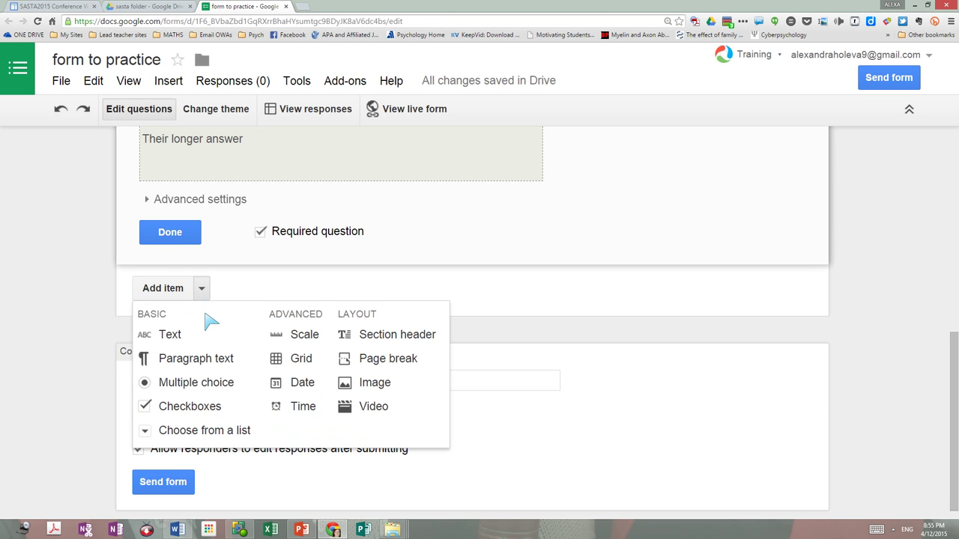
left_click(198, 431)
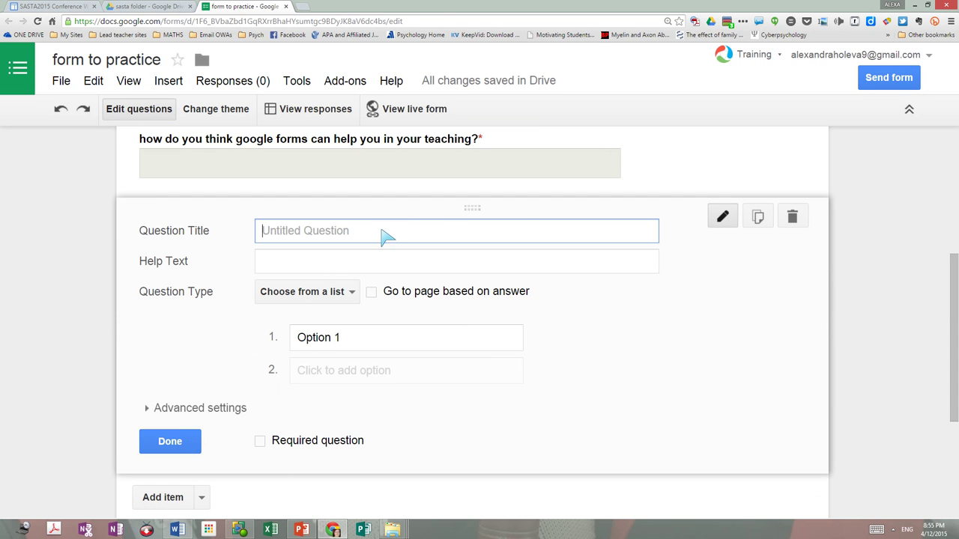
key("ctrl+v")
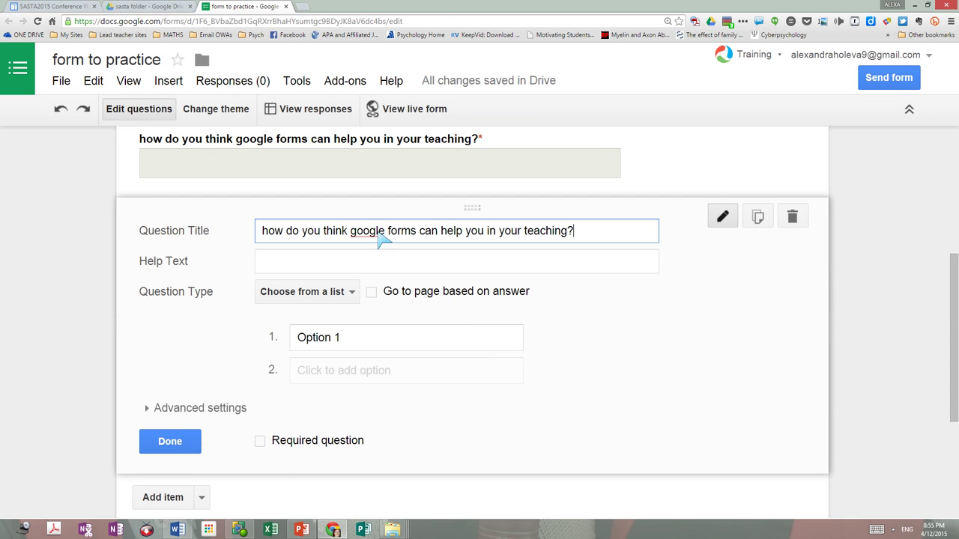
- Replace the list question's first option with "it is like the survey of the 1 drive"
left_click(352, 294)
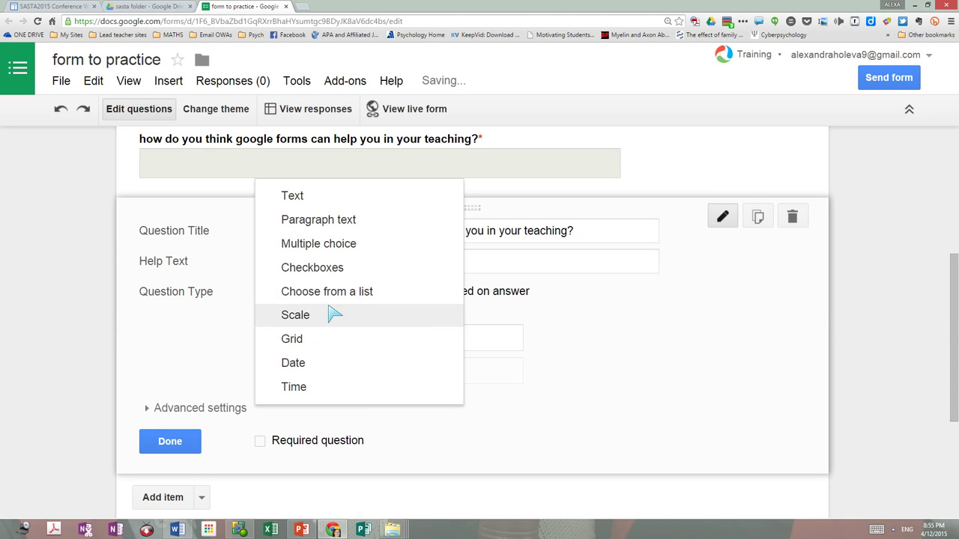
left_click(347, 296)
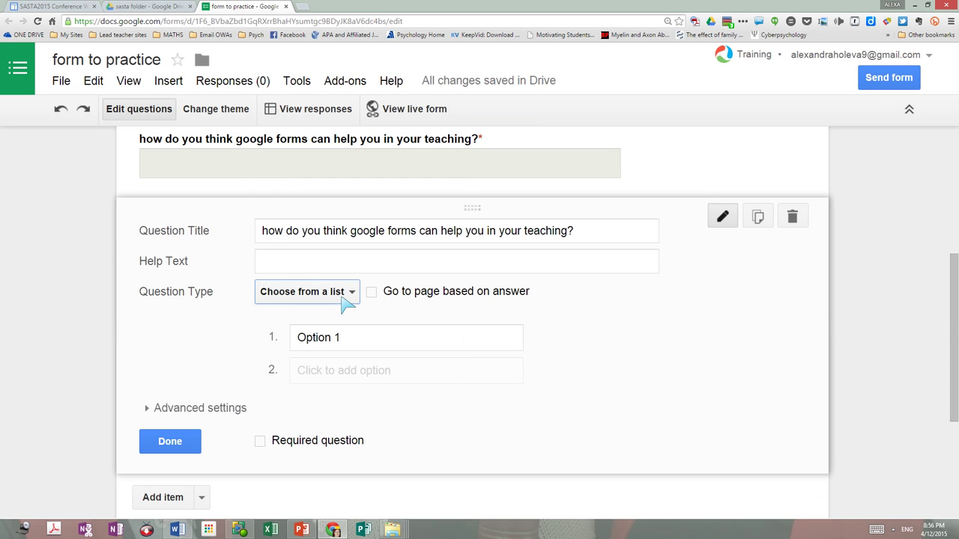
left_click(362, 343)
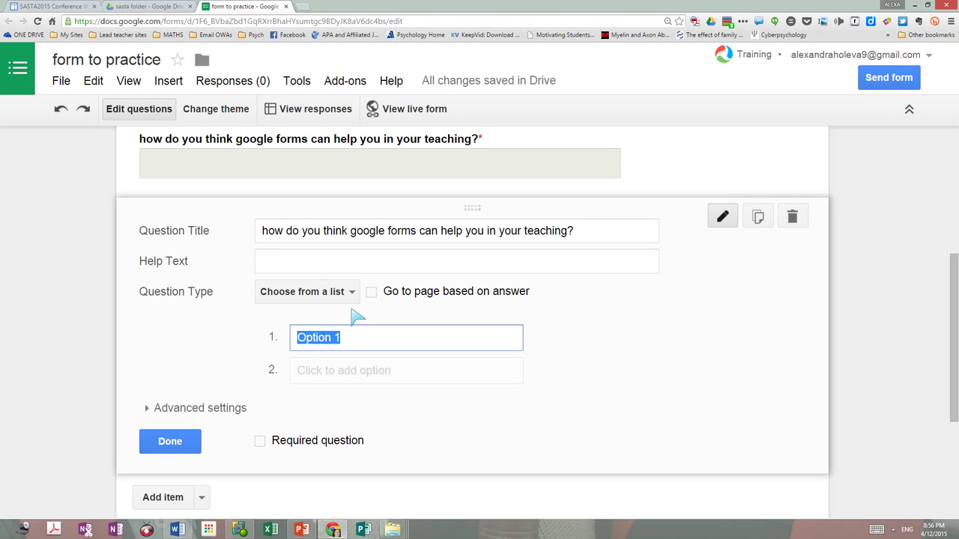
type("it")
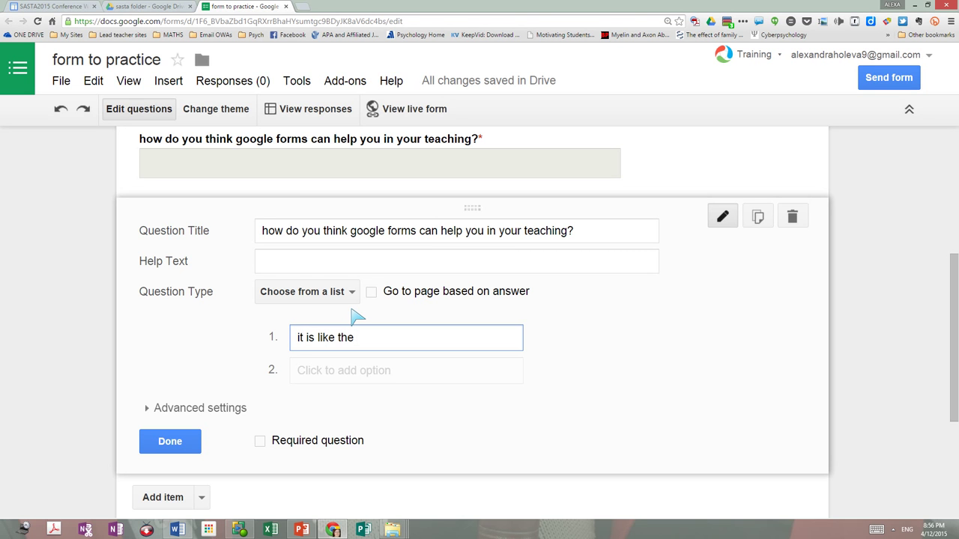
type("is like the survey of the 1 drive")
- Add the options "I like using quizzes" and "I like to use nearpod" to the list question and make it required
left_click(315, 370)
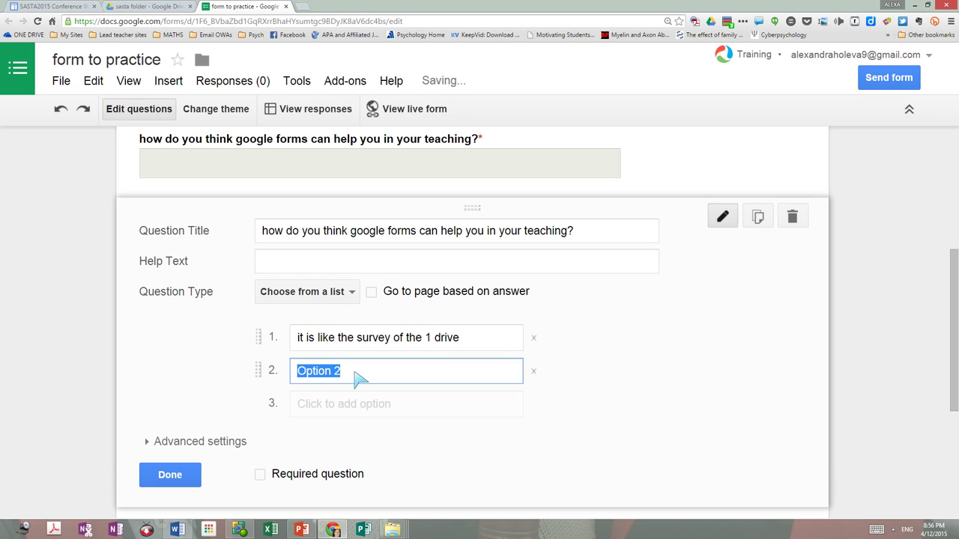
type("I like using quizzes")
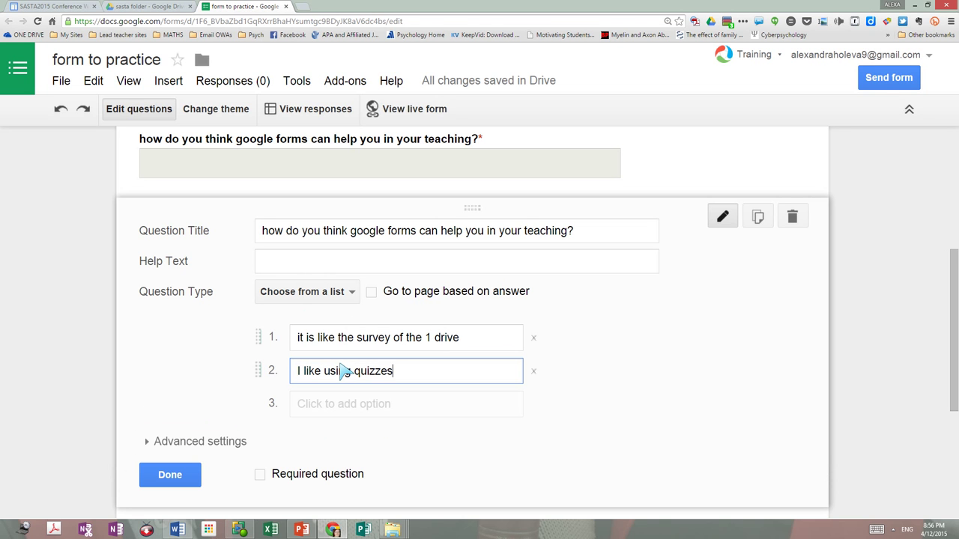
key("Return")
type("I l")
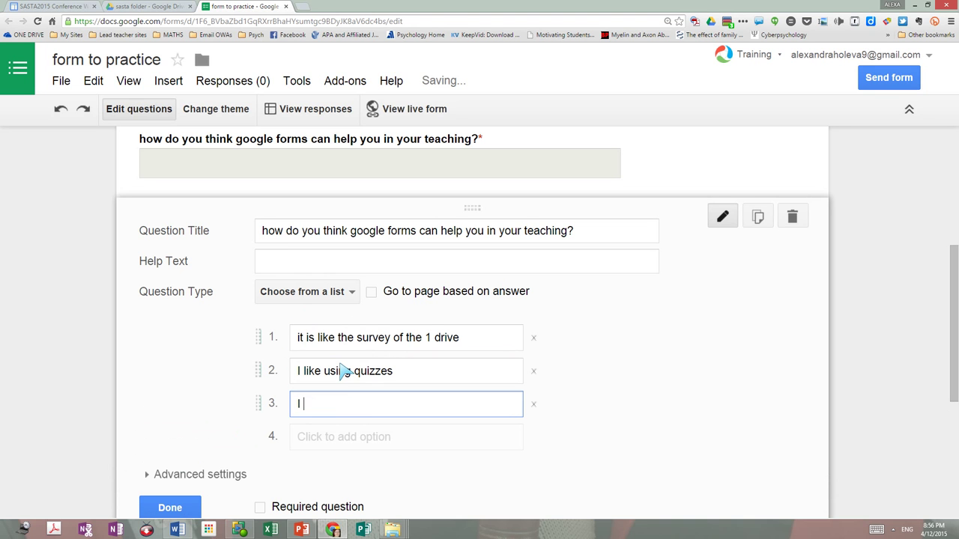
type("ike to use nearpod")
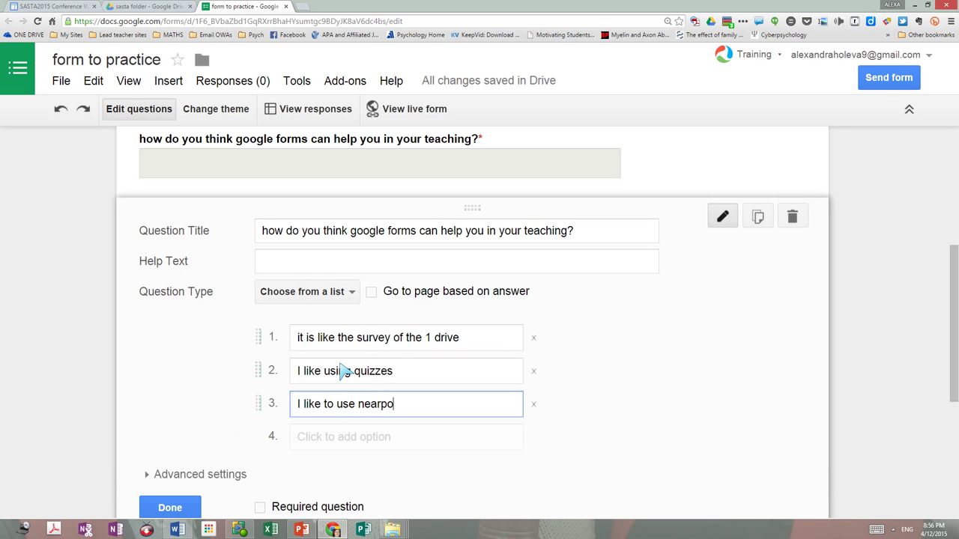
left_click(260, 507)
left_click(170, 507)
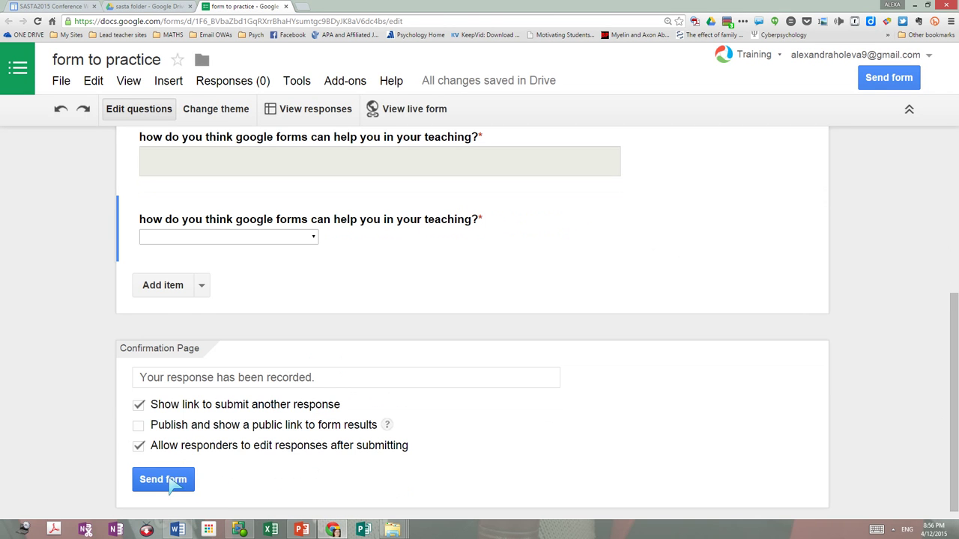
- Add a required Text question titled "Name" at the end of the form
scroll(956, 367, "down", 1)
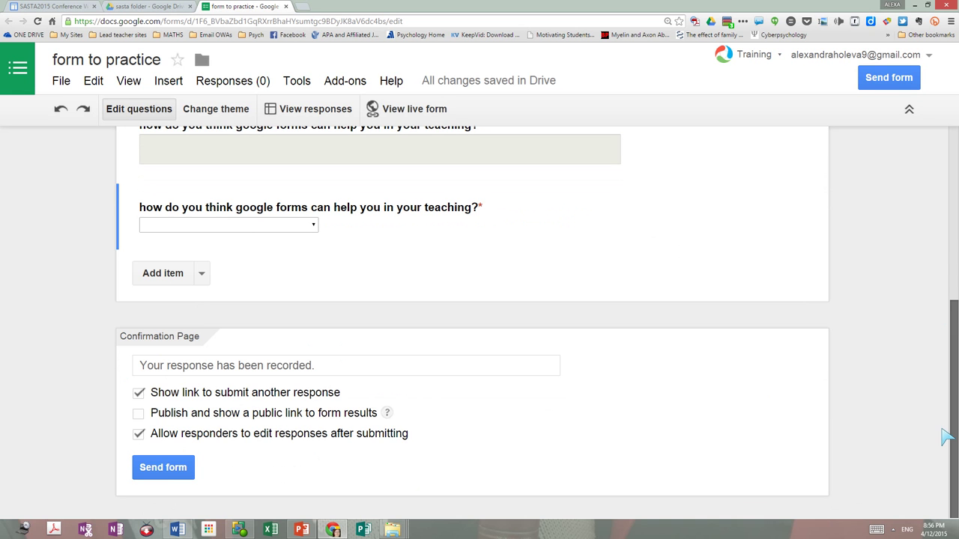
scroll(949, 436, "up", 3)
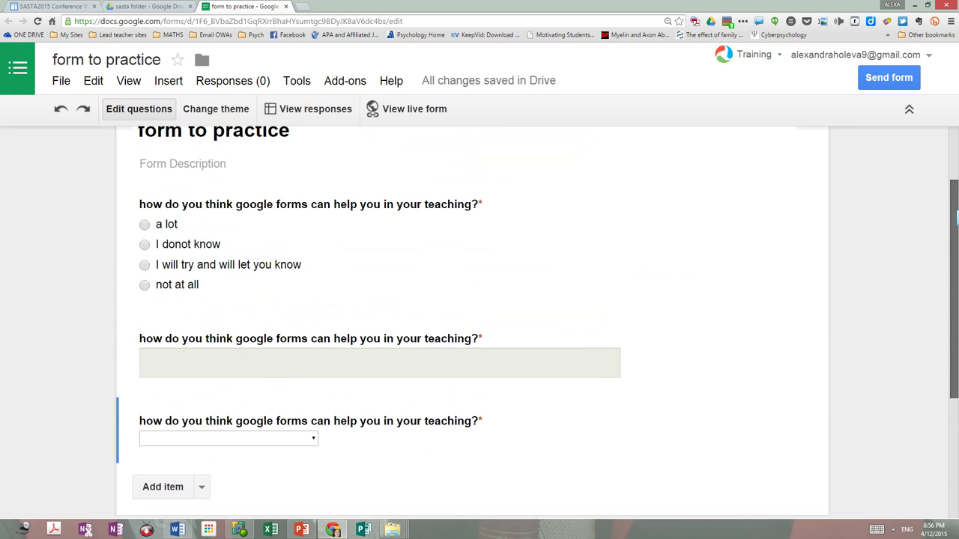
scroll(908, 434, "down", 3)
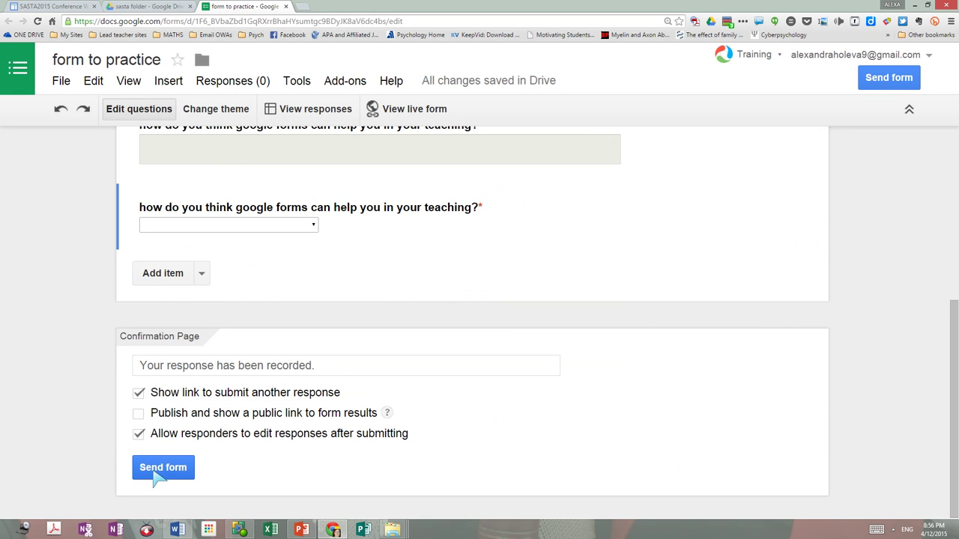
left_click_drag(956, 442, 928, 191)
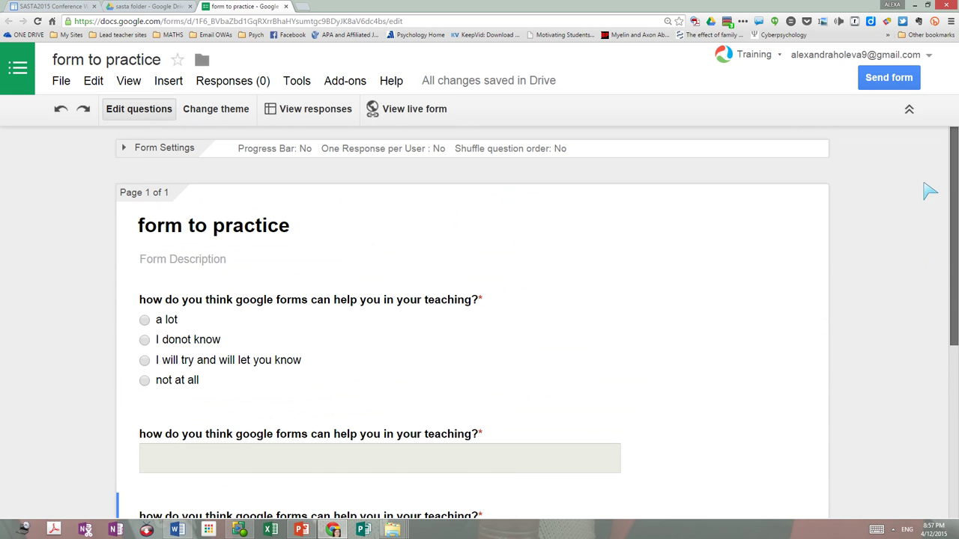
scroll(937, 337, "down", 5)
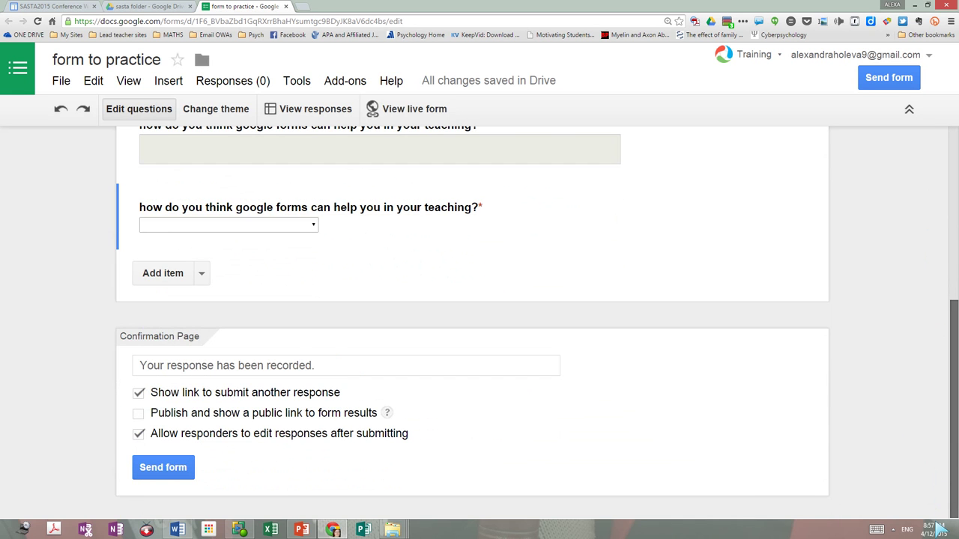
left_click(202, 274)
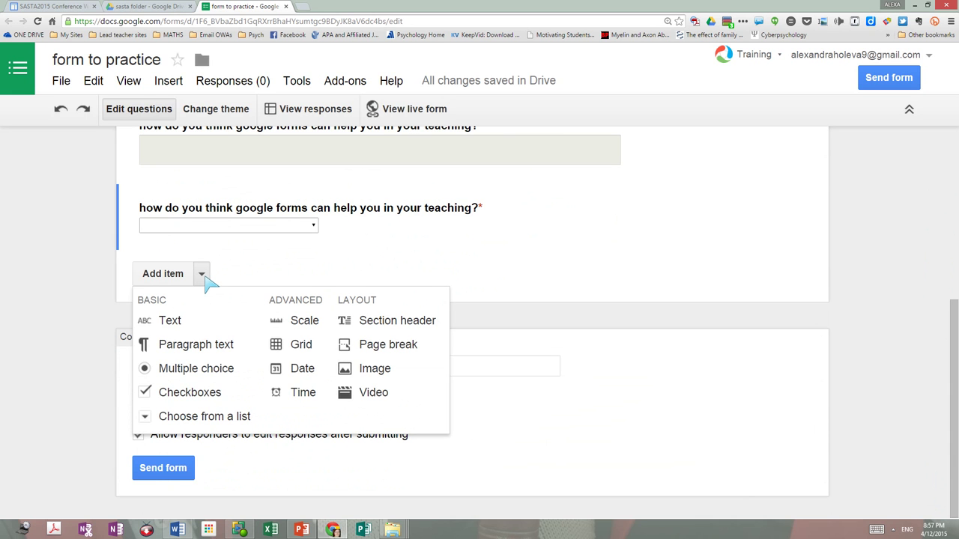
left_click(169, 330)
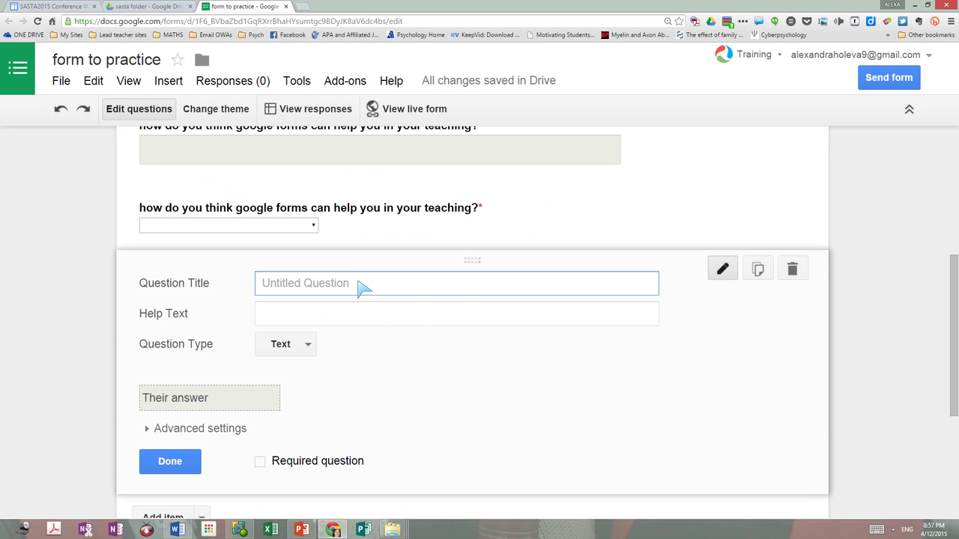
type("Name")
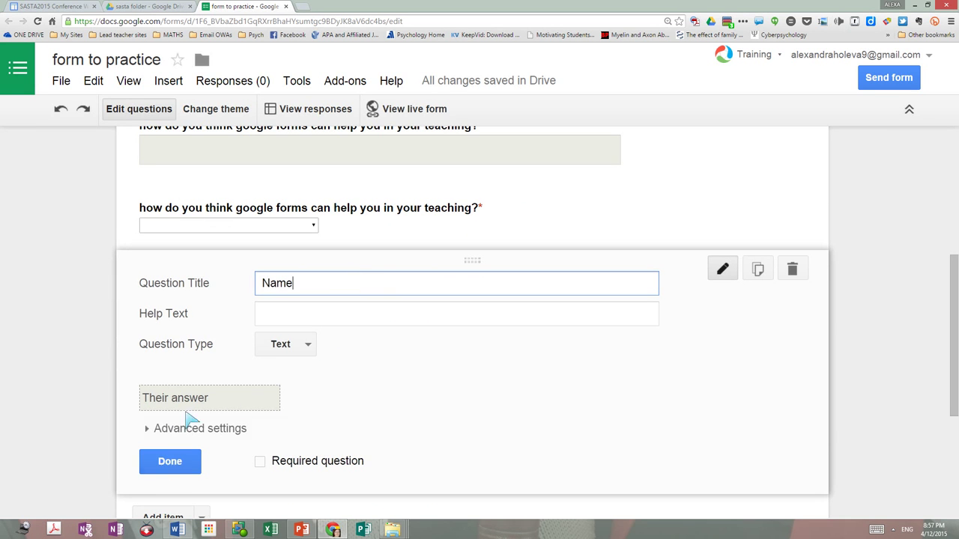
left_click(260, 462)
left_click(180, 465)
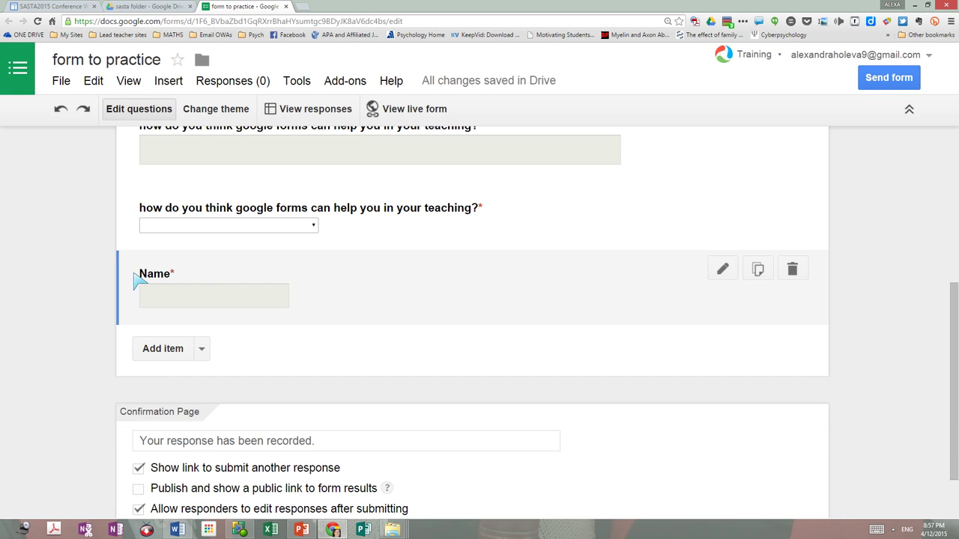
- Move the Name question to the start of the form, above the multiple choice question
mouse_move(133, 274)
left_mouse_down()
mouse_move(115, 135)
mouse_move(135, 284)
left_mouse_up()
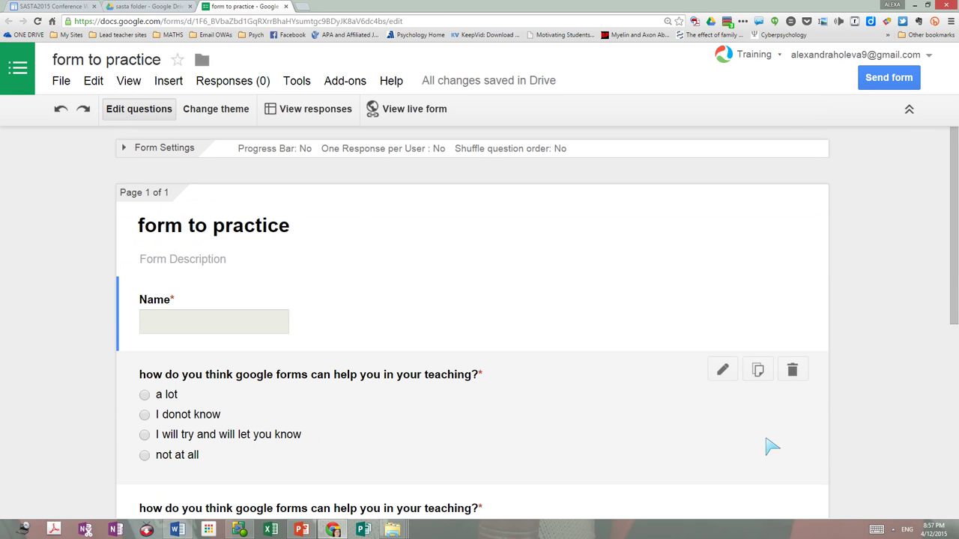
left_click_drag(956, 301, 949, 368)
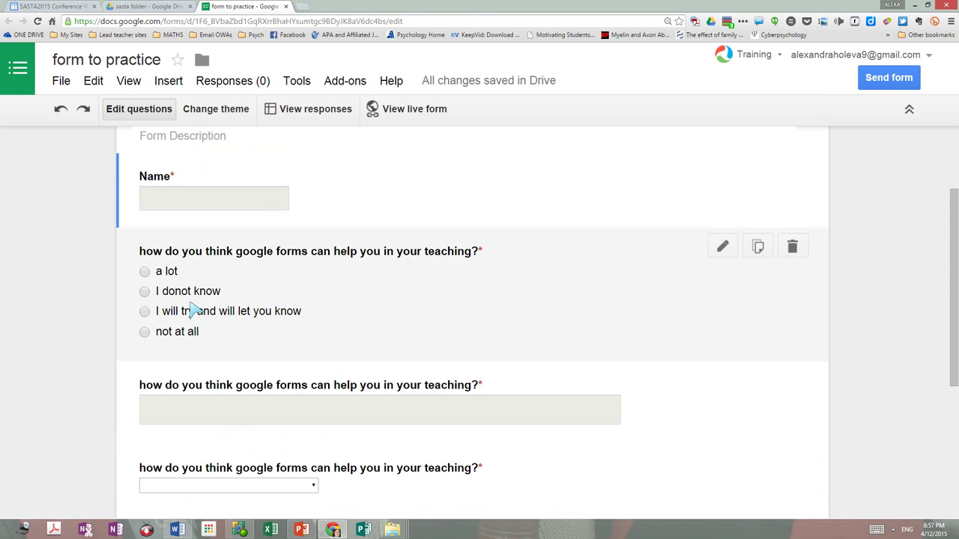
mouse_move(187, 283)
left_mouse_down()
mouse_move(180, 386)
mouse_move(189, 270)
left_mouse_up()
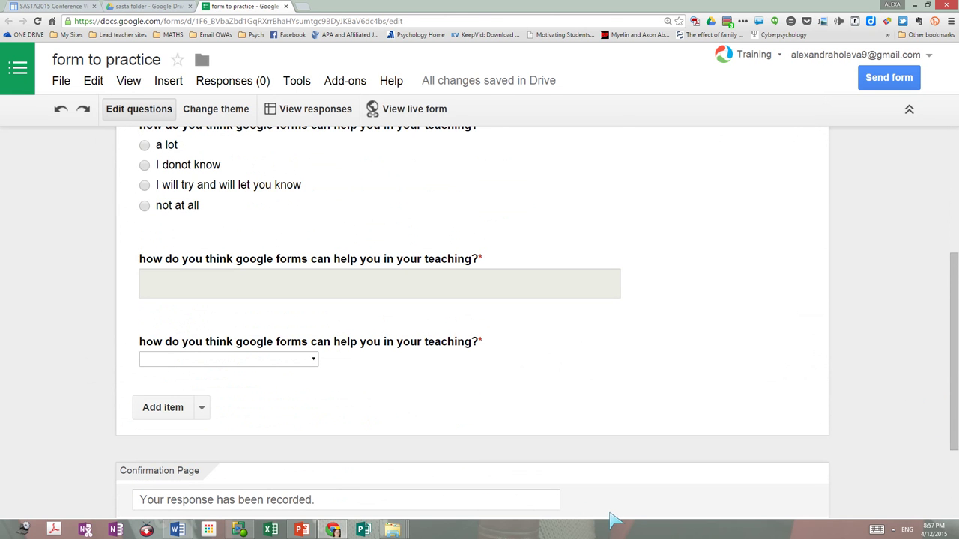
left_click_drag(952, 341, 931, 198)
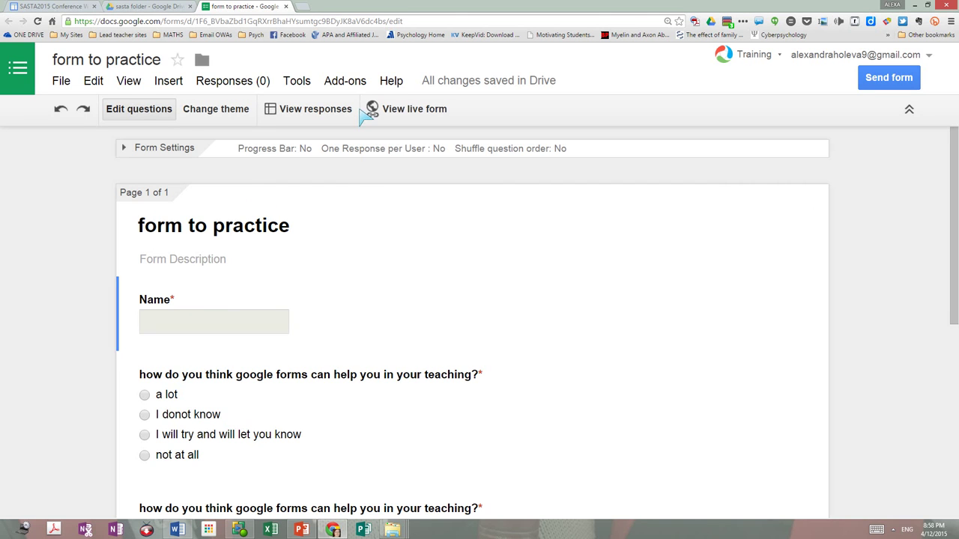
- View the live form and look through its themed header and questions down to the submit area
left_click(412, 114)
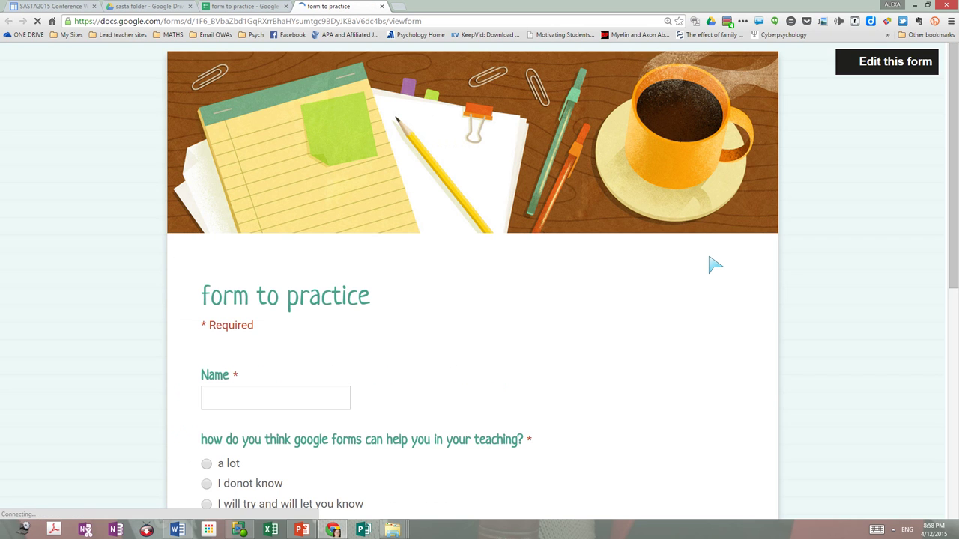
scroll(715, 264, "down", 1)
scroll(715, 264, "down", 5)
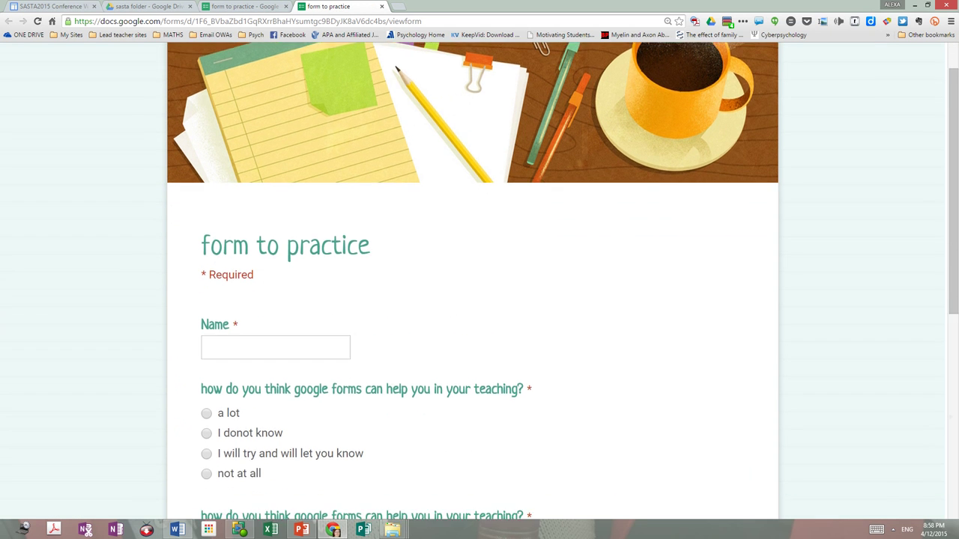
scroll(480, 285, "down", 1)
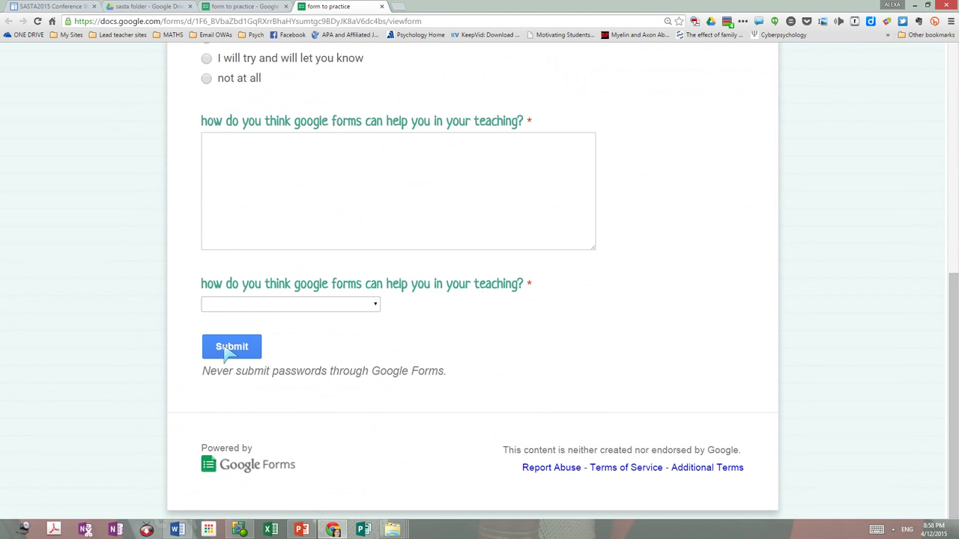
left_click_drag(956, 329, 933, 27)
left_click_drag(956, 294, 953, 46)
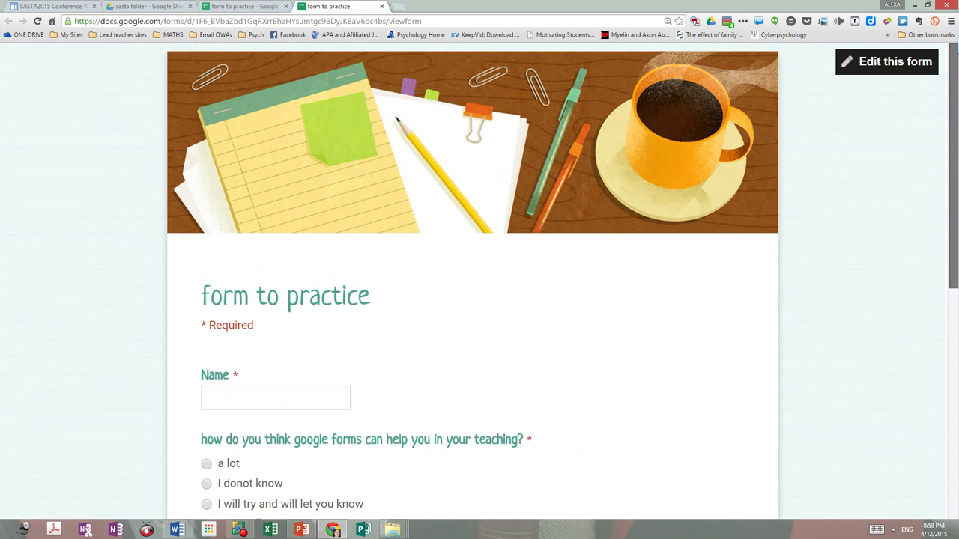
- Return to editing the form and add a Text question titled "what do you think about this" after the list question
left_click(888, 68)
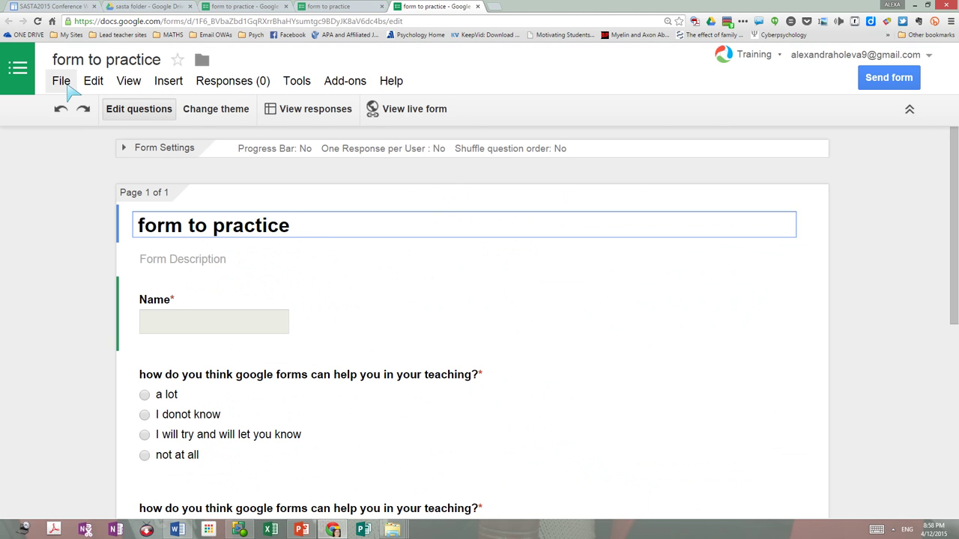
scroll(955, 208, "down", 10)
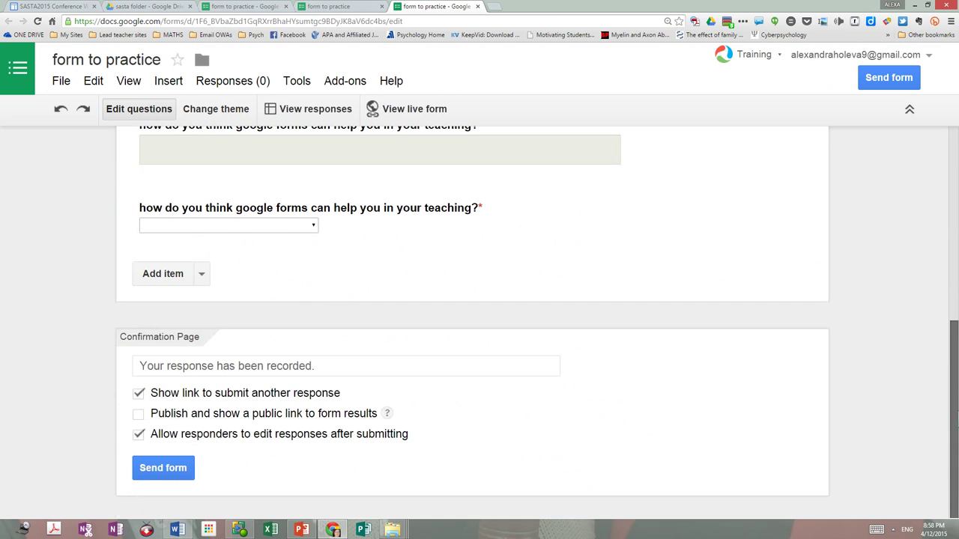
left_click(163, 275)
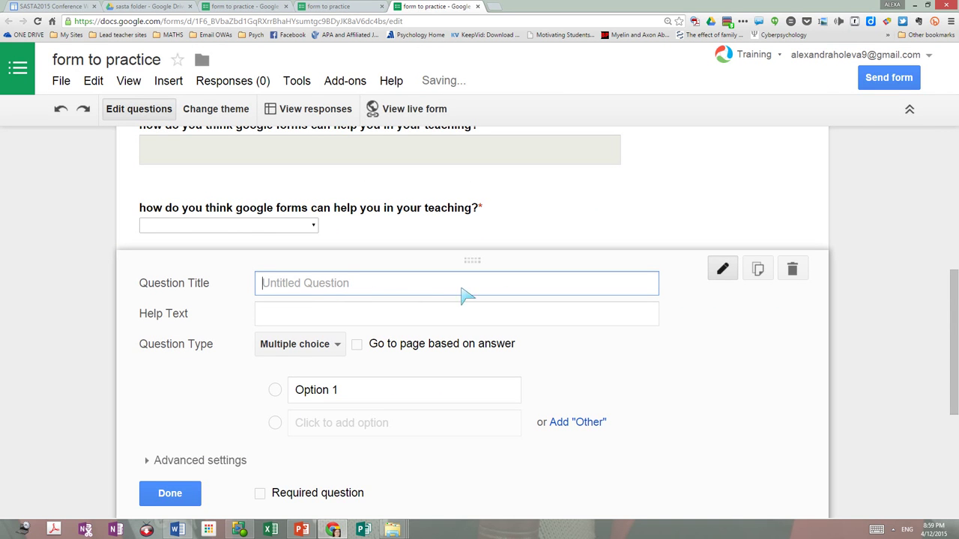
left_click(338, 346)
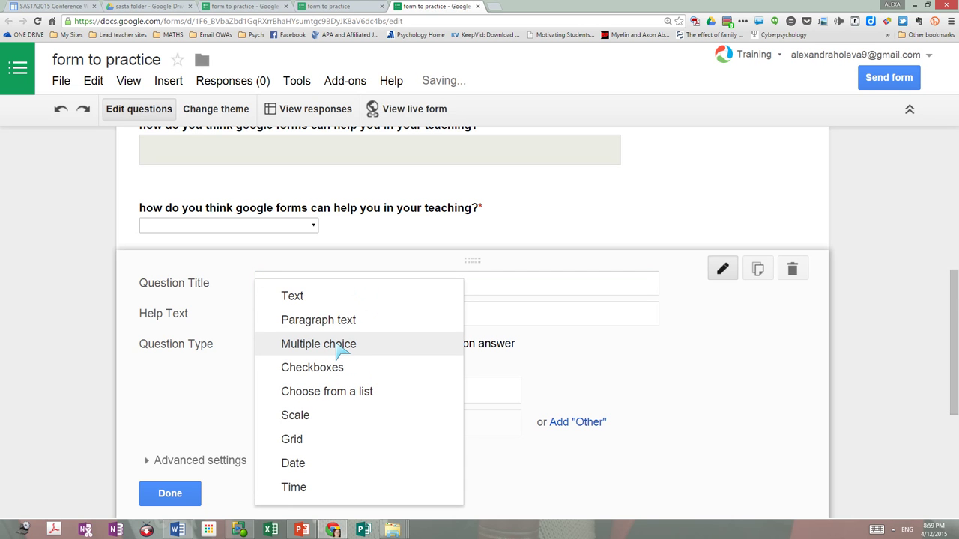
left_click(314, 298)
left_click(313, 288)
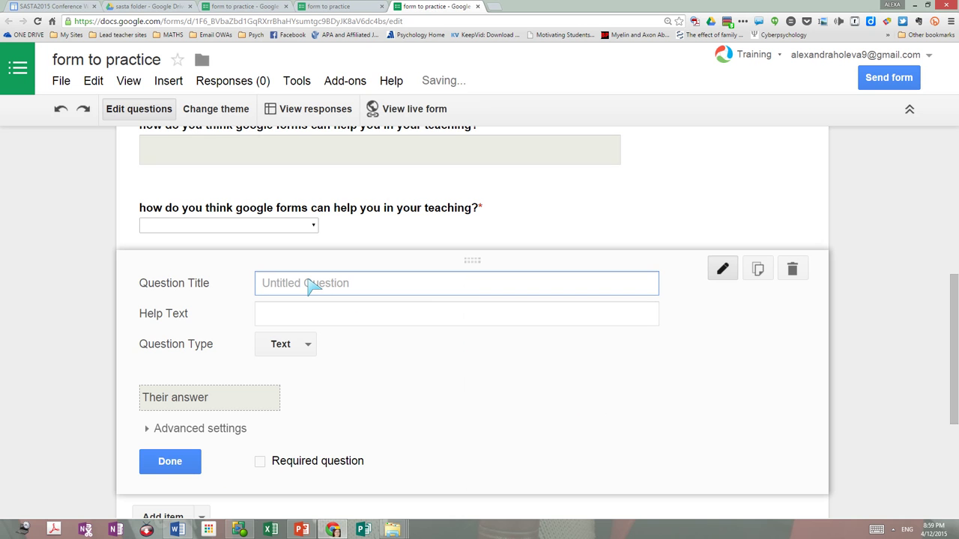
type("What do")
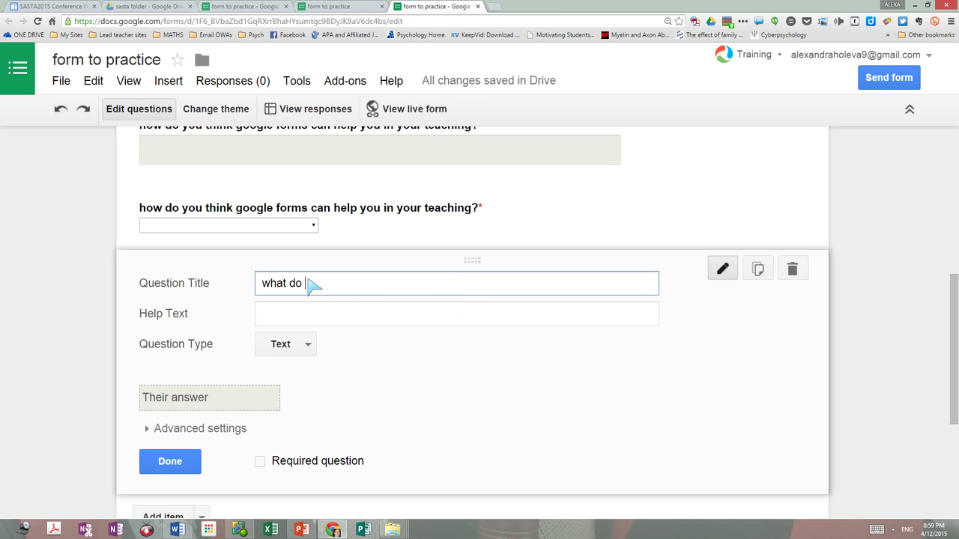
type(" you think about this")
left_click(307, 346)
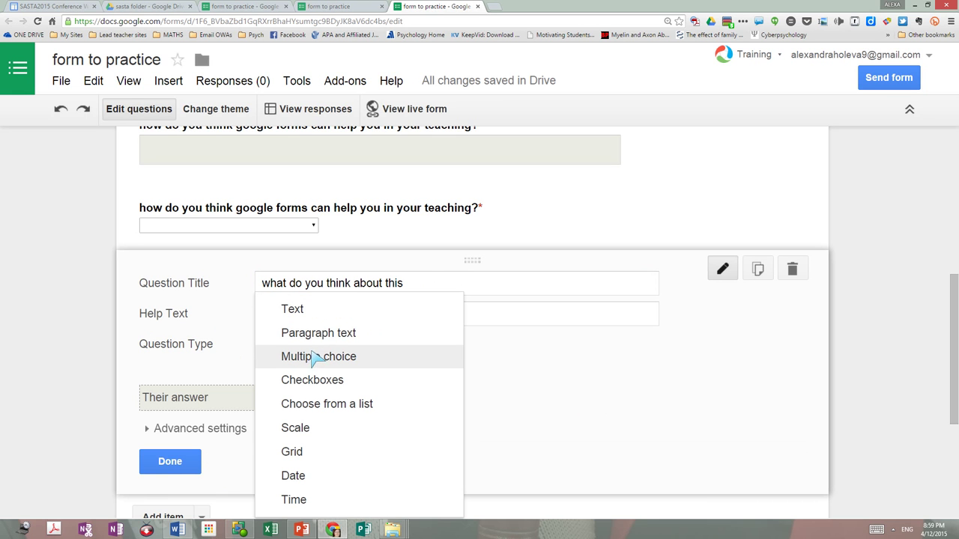
left_click(188, 462)
left_click(189, 465)
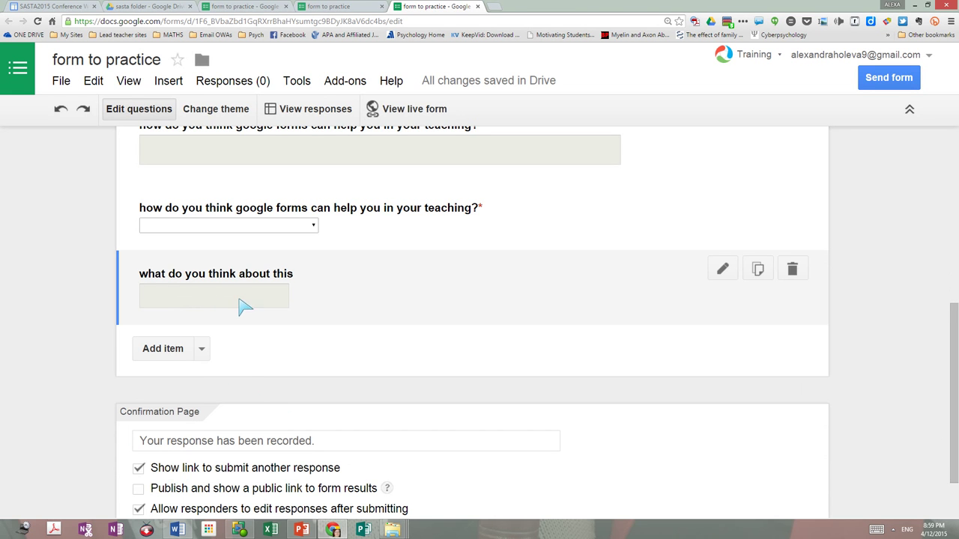
- Add an image item after the "what do you think about this" question, uploading SEM1-2015.png from the desktop
left_click(203, 351)
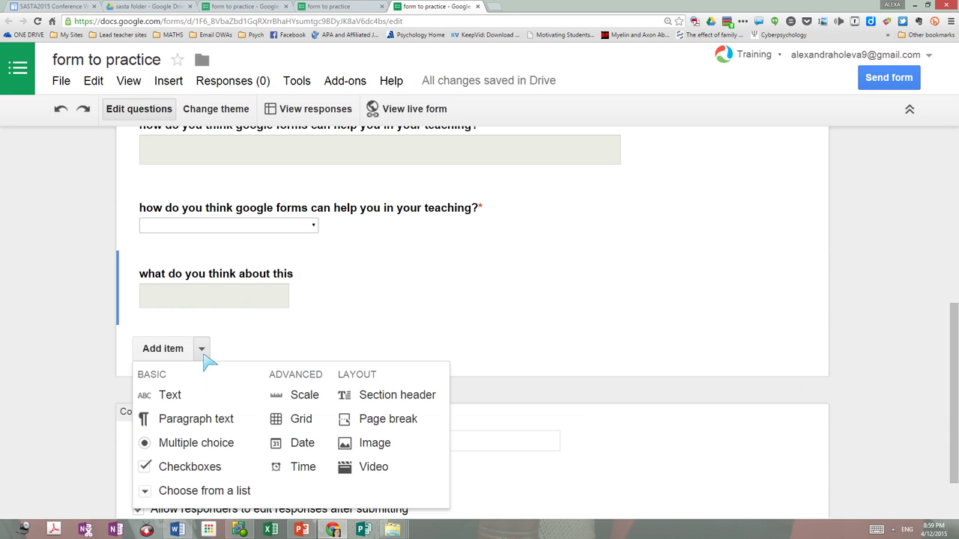
left_click(367, 449)
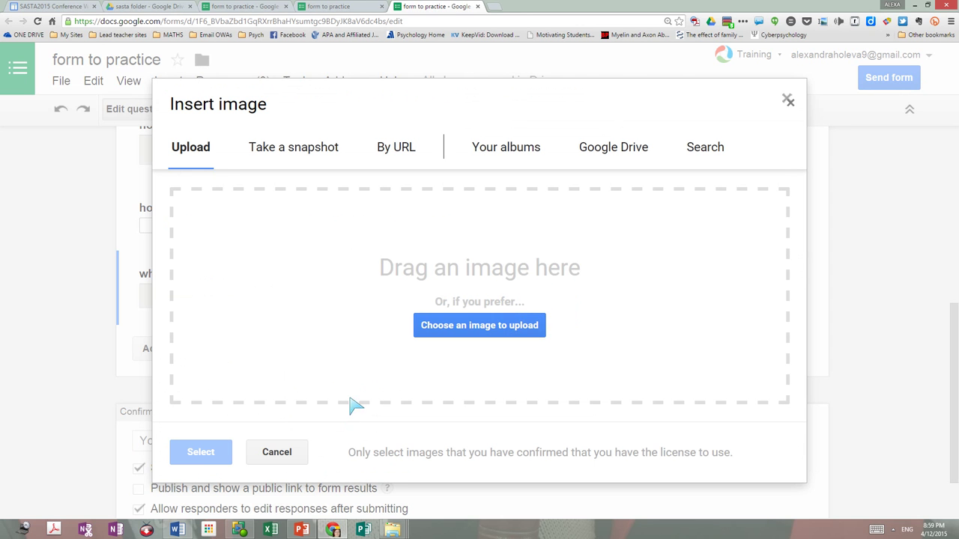
left_click(458, 321)
double_click(639, 15)
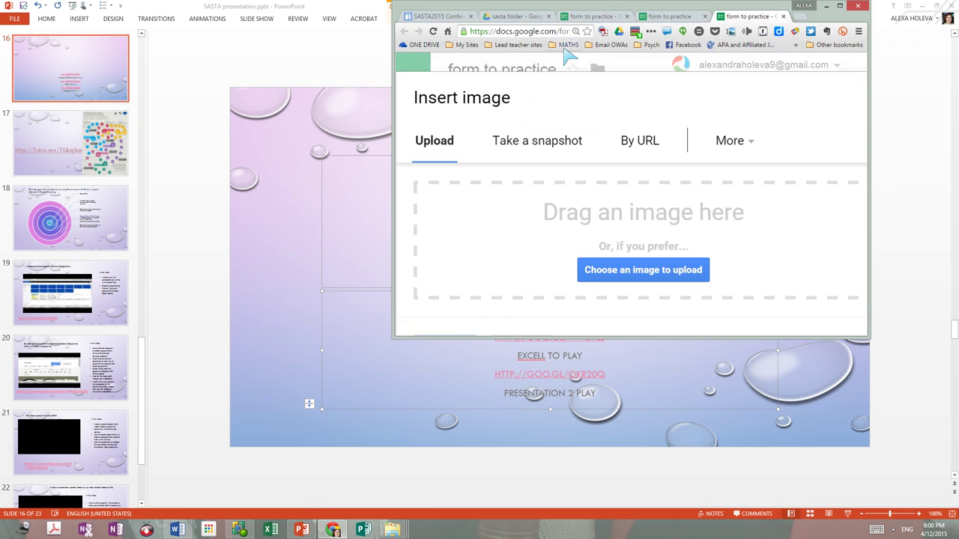
left_click(274, 37)
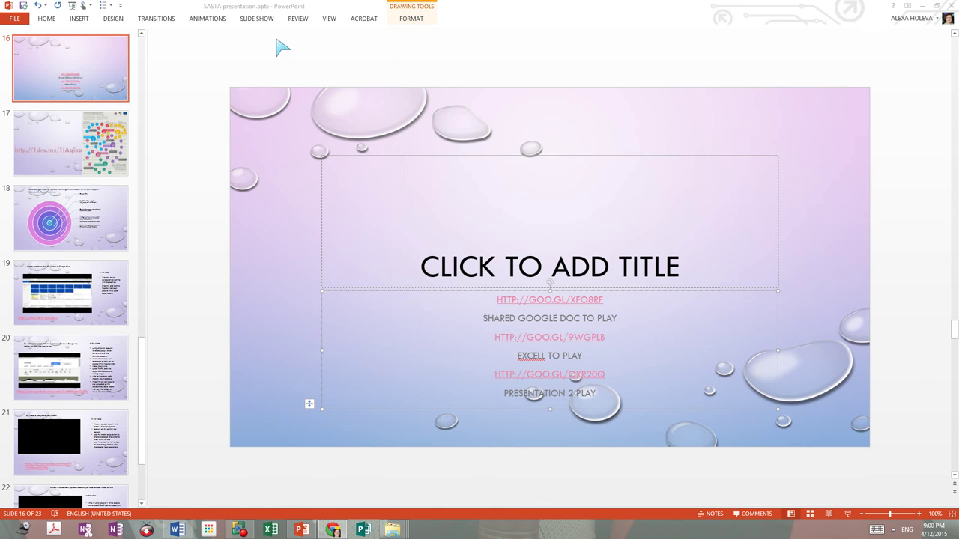
left_click(922, 5)
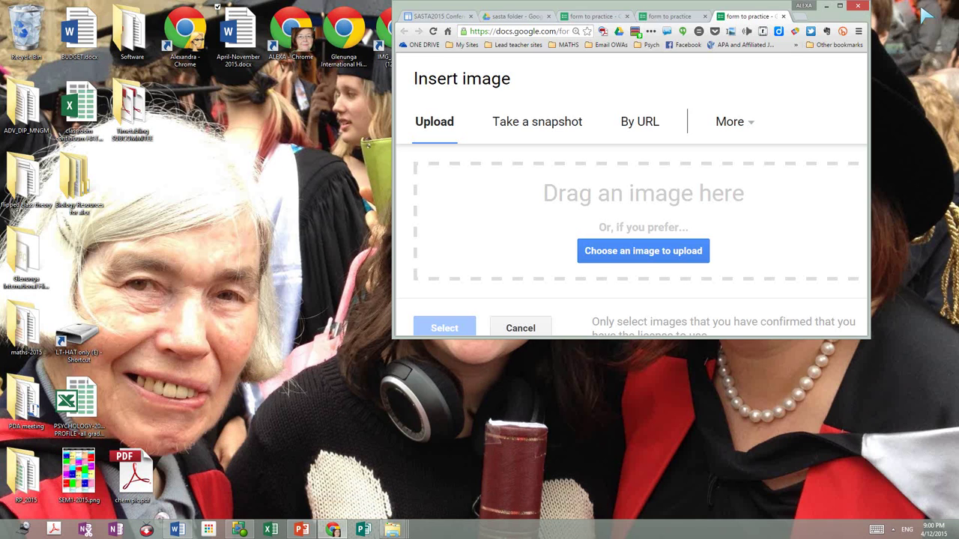
left_click_drag(78, 472, 648, 217)
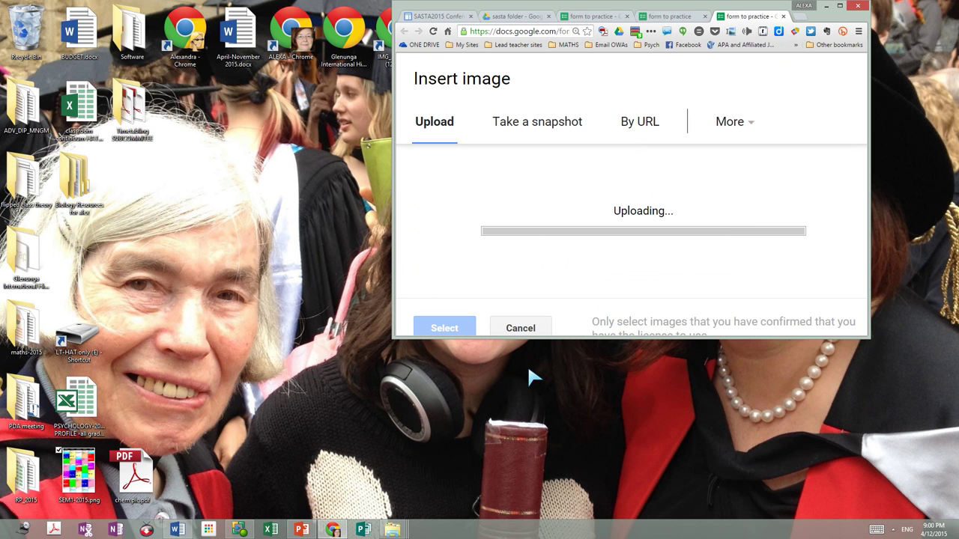
left_click(840, 6)
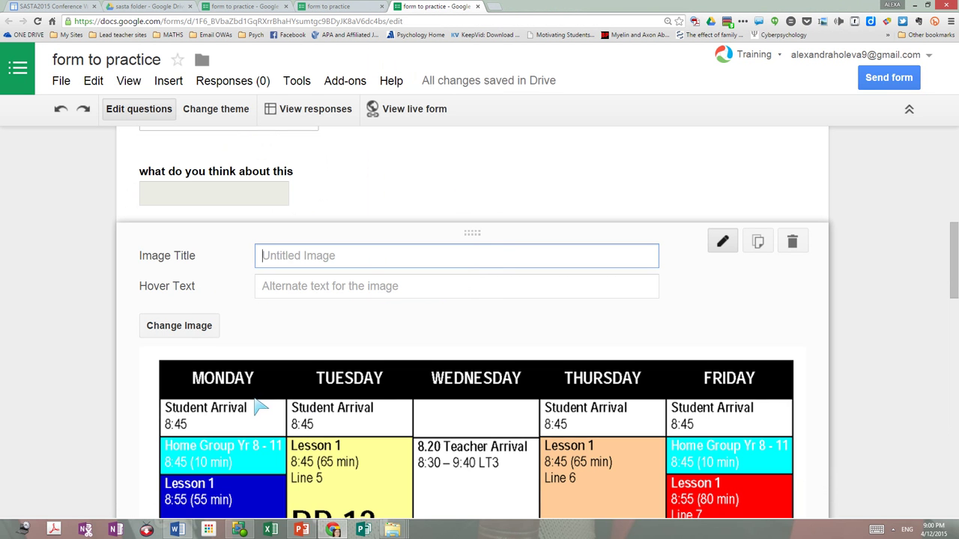
left_click_drag(953, 240, 954, 426)
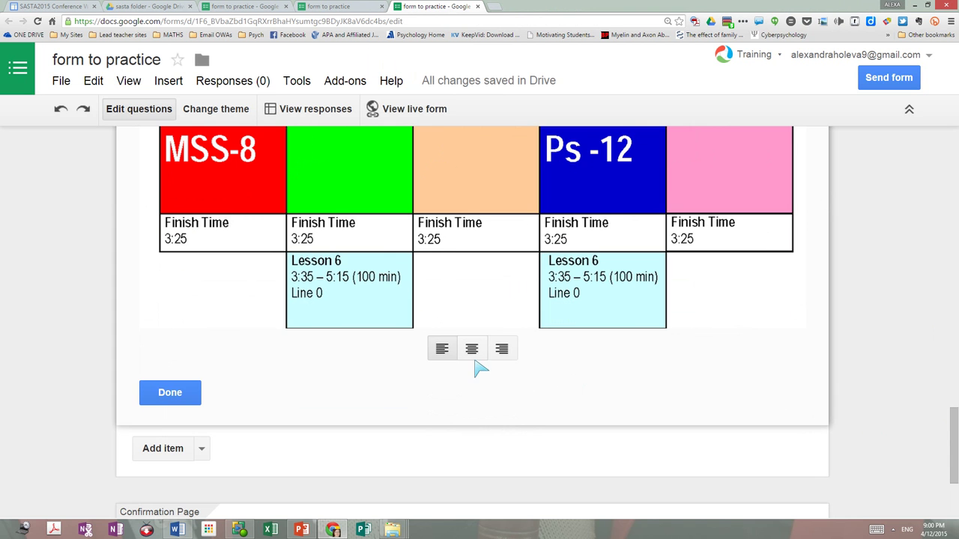
left_click(159, 401)
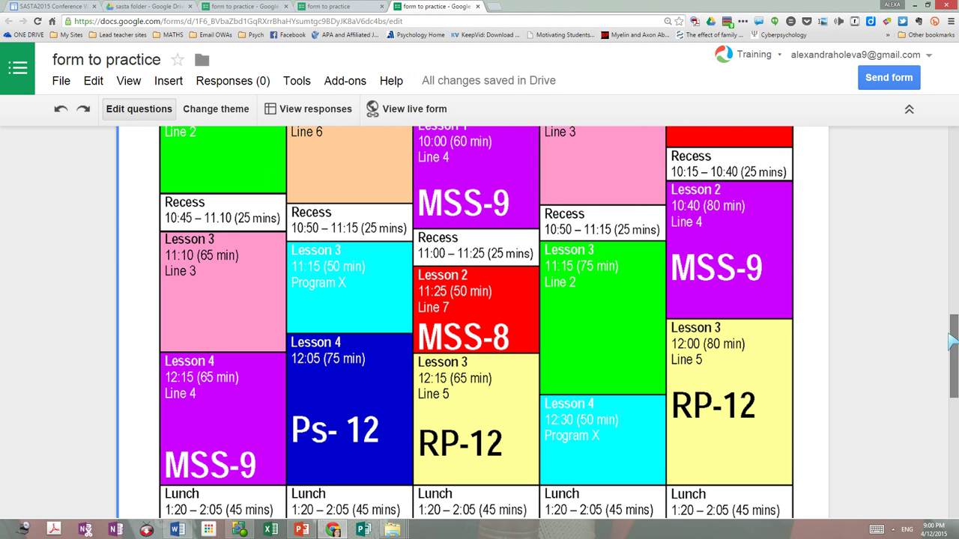
- View the live form, look through its questions down to the timetable image, and return to editing it
left_click_drag(954, 341, 953, 224)
left_click(424, 117)
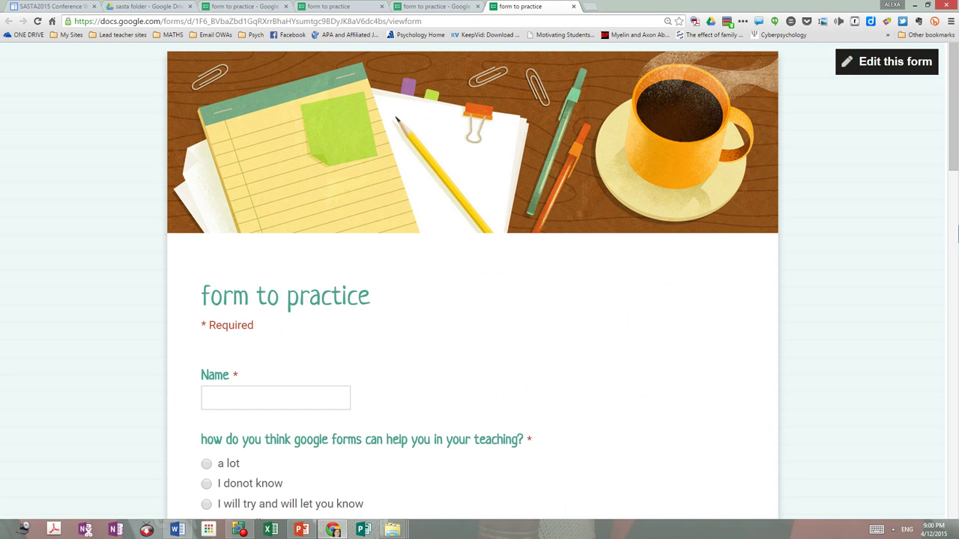
left_click_drag(953, 160, 933, 286)
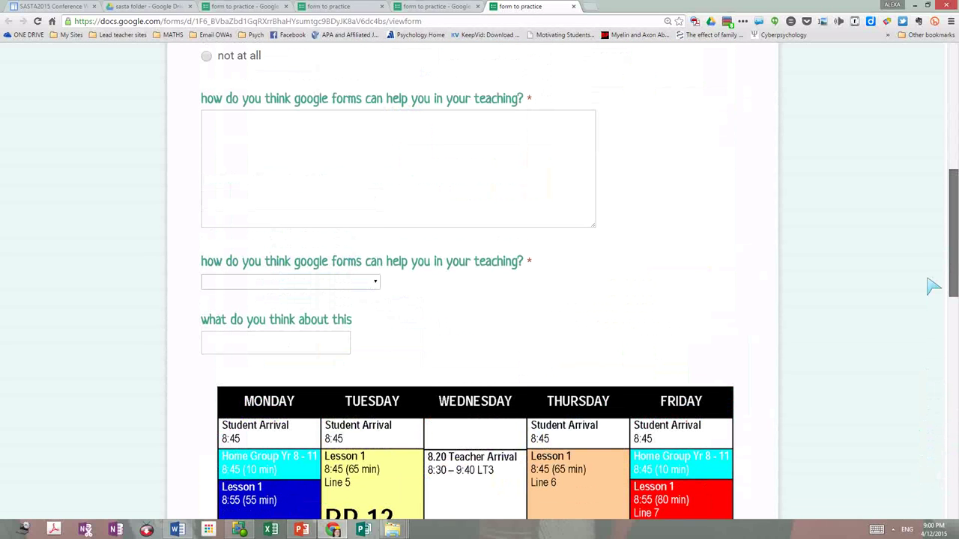
left_click_drag(932, 286, 918, 282)
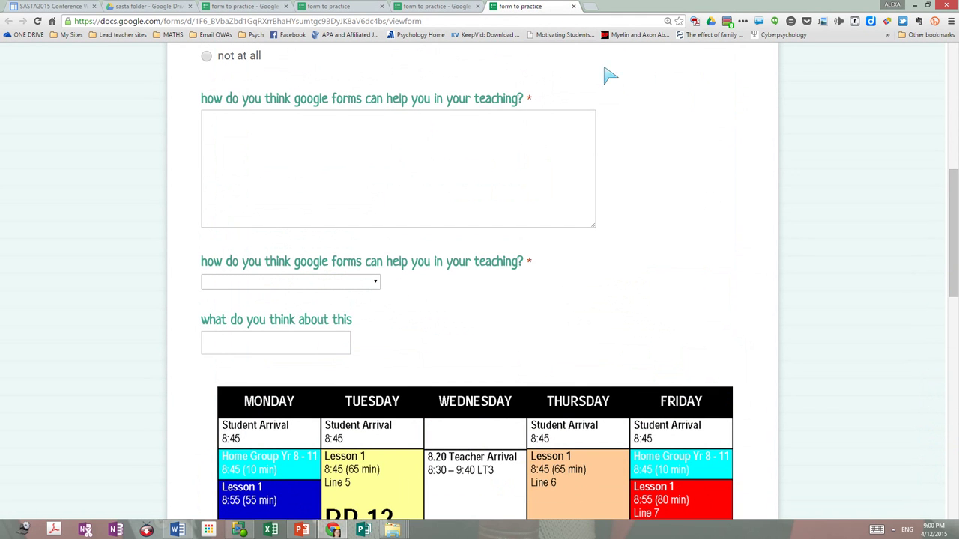
left_click_drag(952, 221, 955, 104)
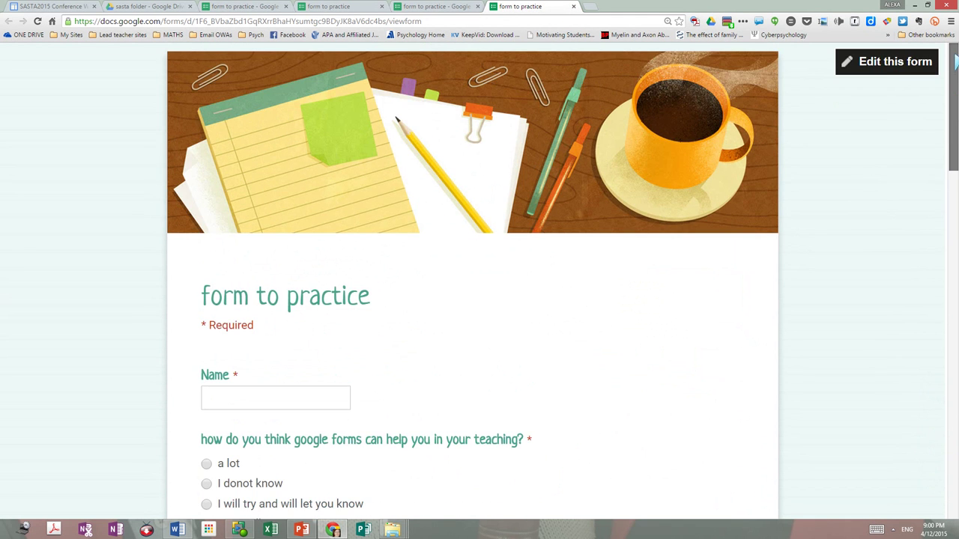
left_click(890, 73)
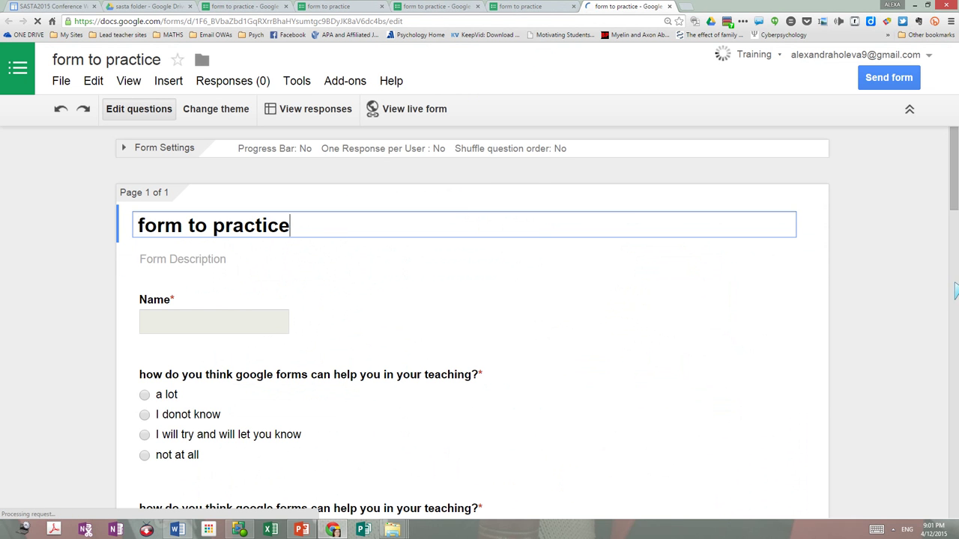
- Try to swap the order of the timetable image and the "what do you think about this" question
scroll(951, 240, "down", 8)
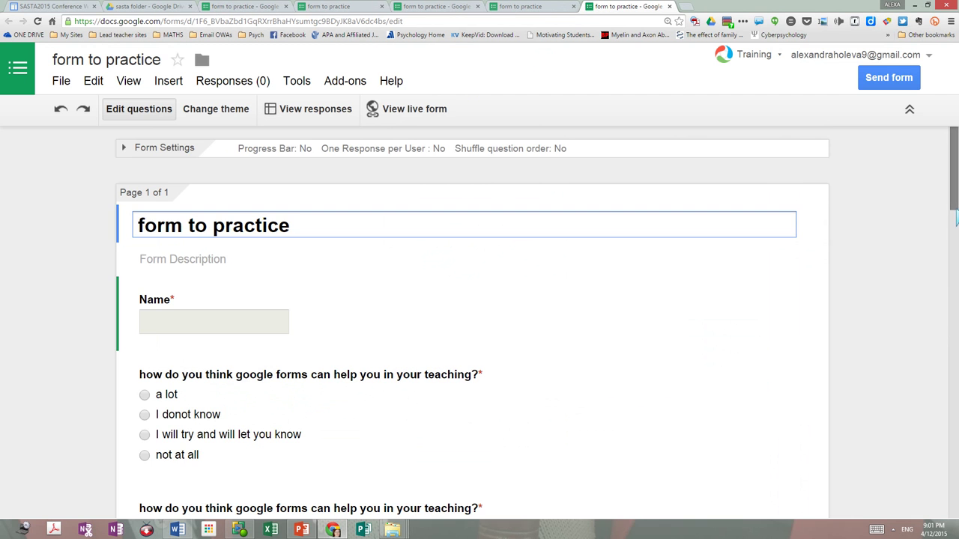
left_click_drag(957, 204, 953, 298)
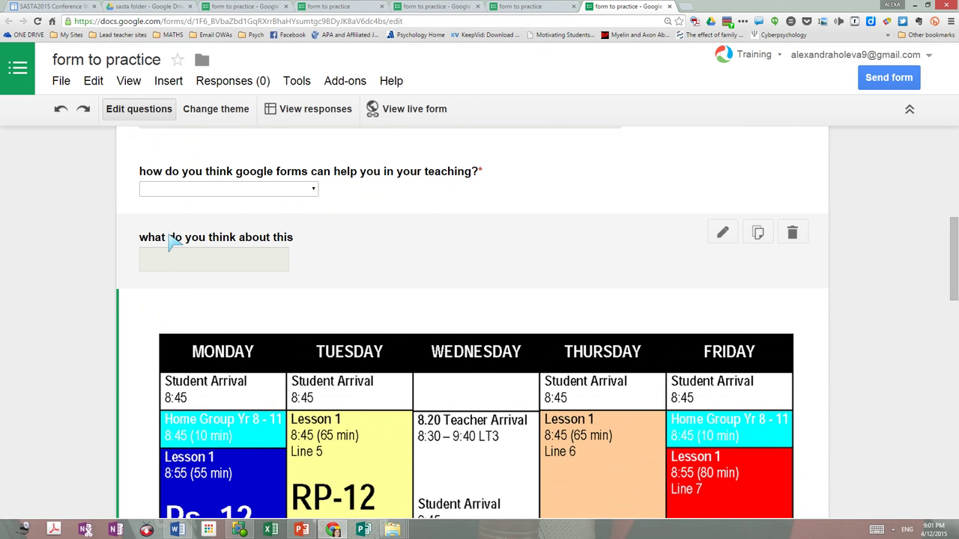
left_click_drag(225, 430, 169, 282)
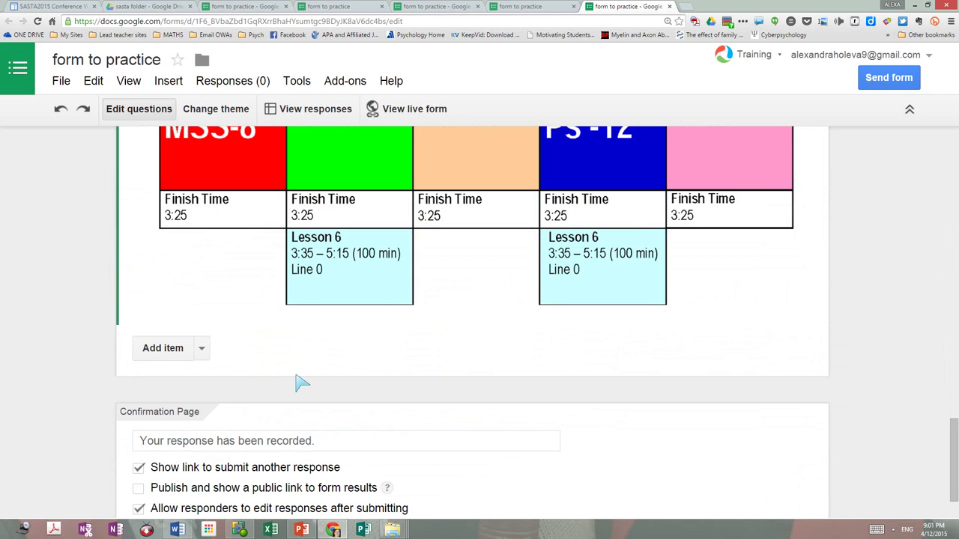
left_click_drag(953, 438, 942, 242)
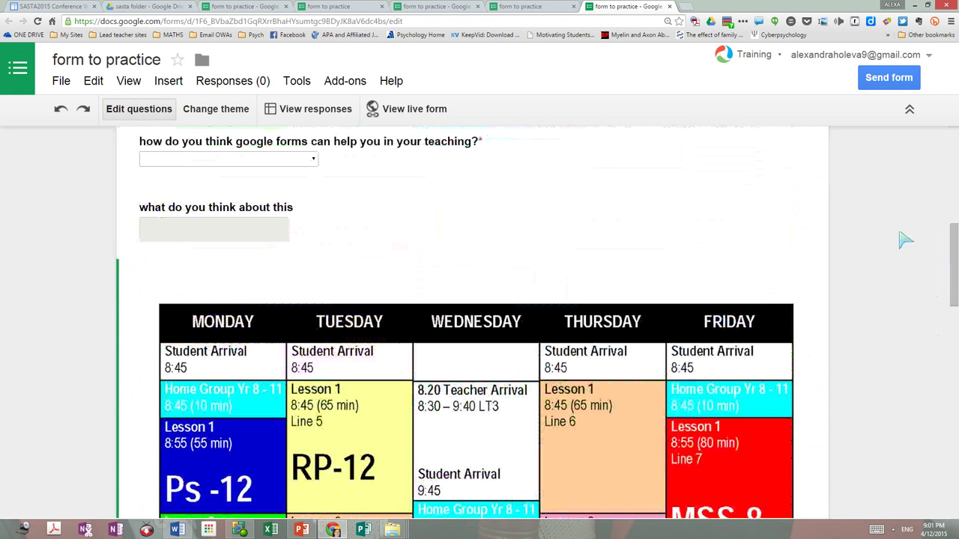
left_click_drag(218, 227, 222, 300)
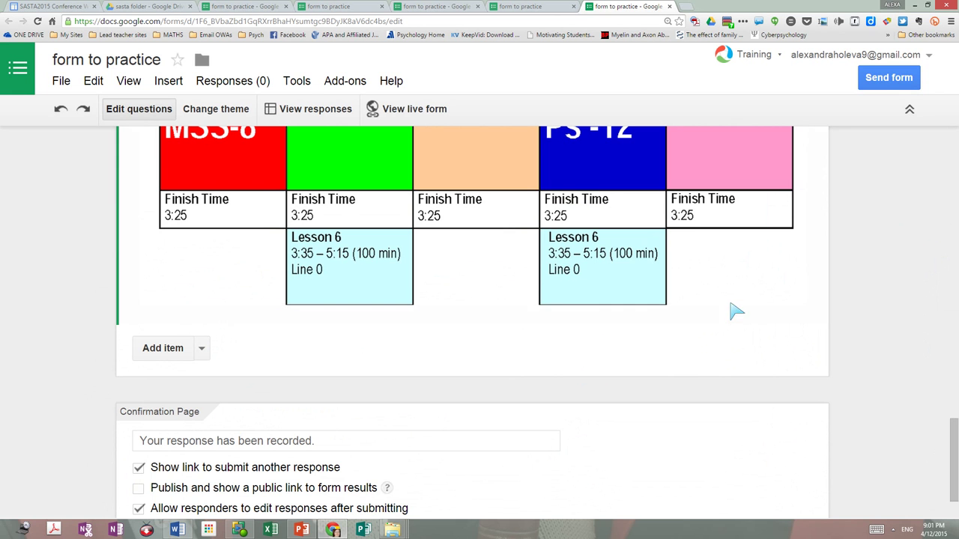
- Generate a short URL for sharing the form and copy it
left_click(889, 79)
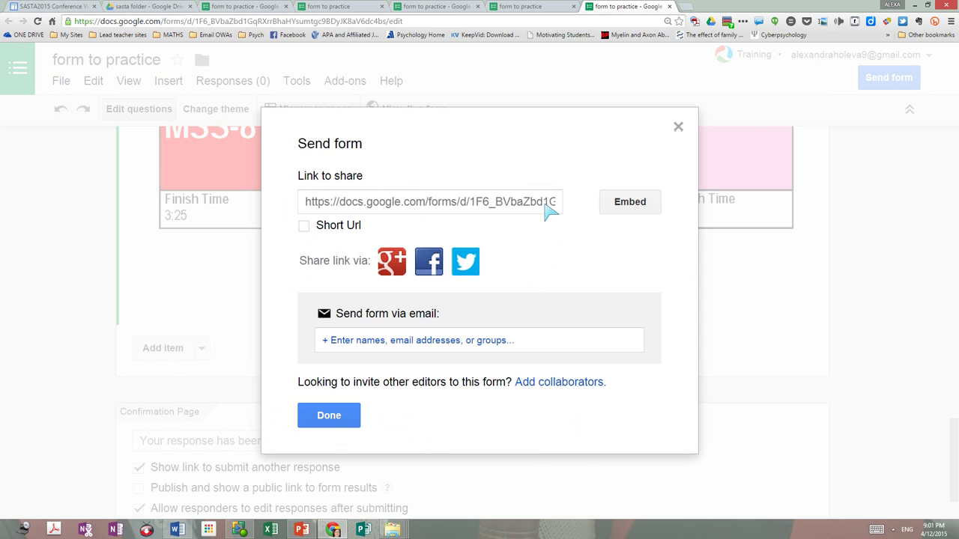
left_click(304, 227)
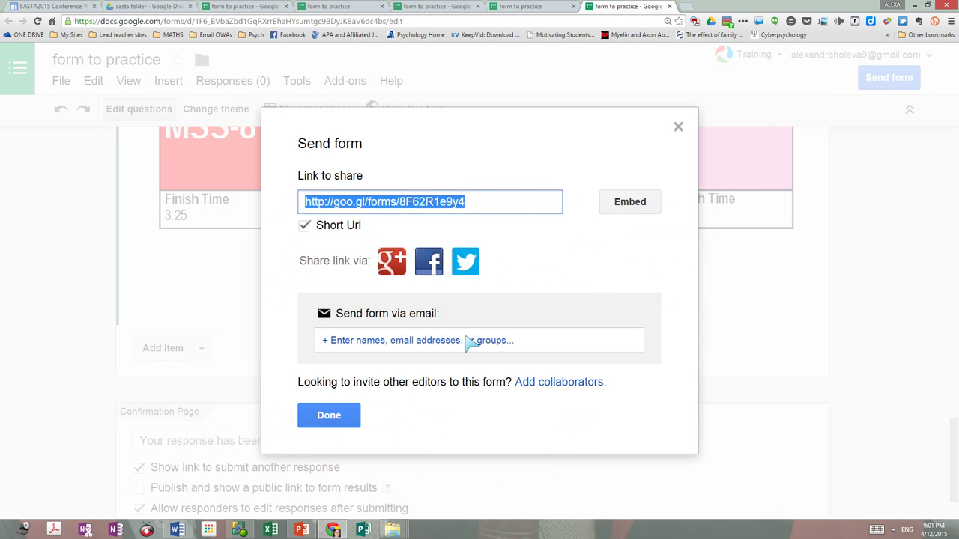
left_click(337, 417)
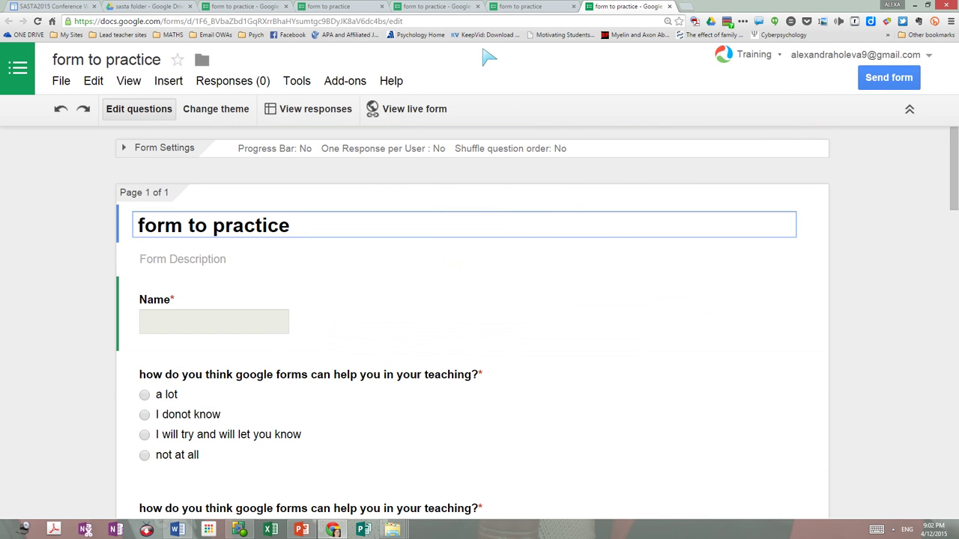
left_click(300, 529)
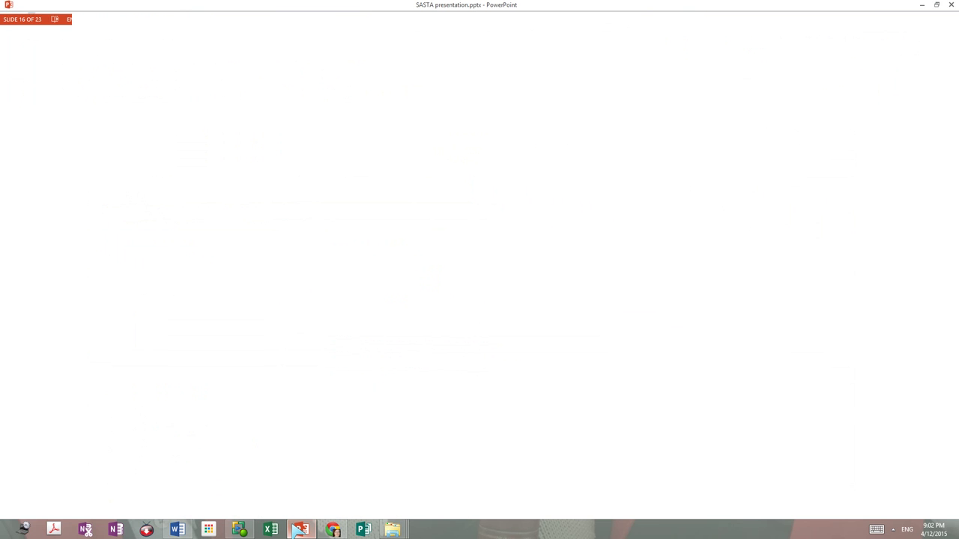
left_click(299, 529)
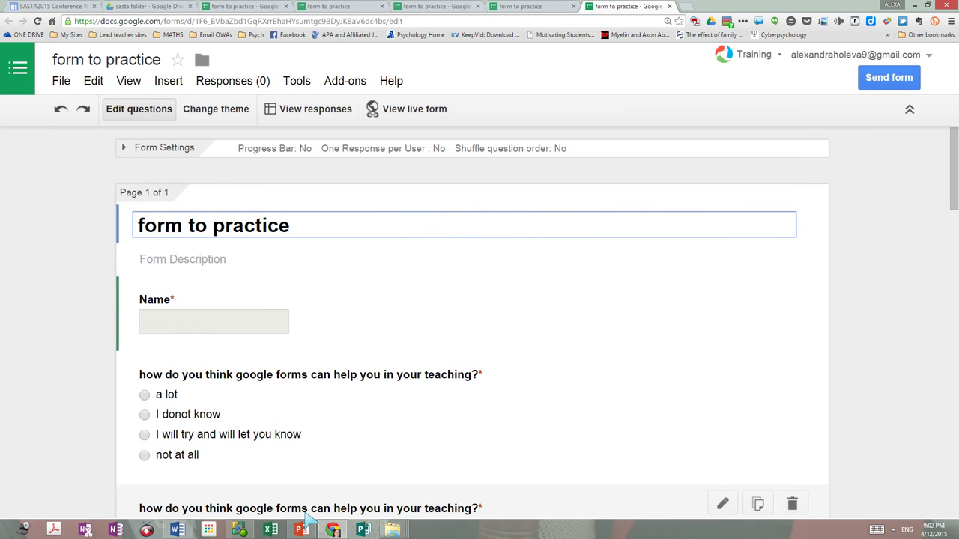
mouse_move(303, 525)
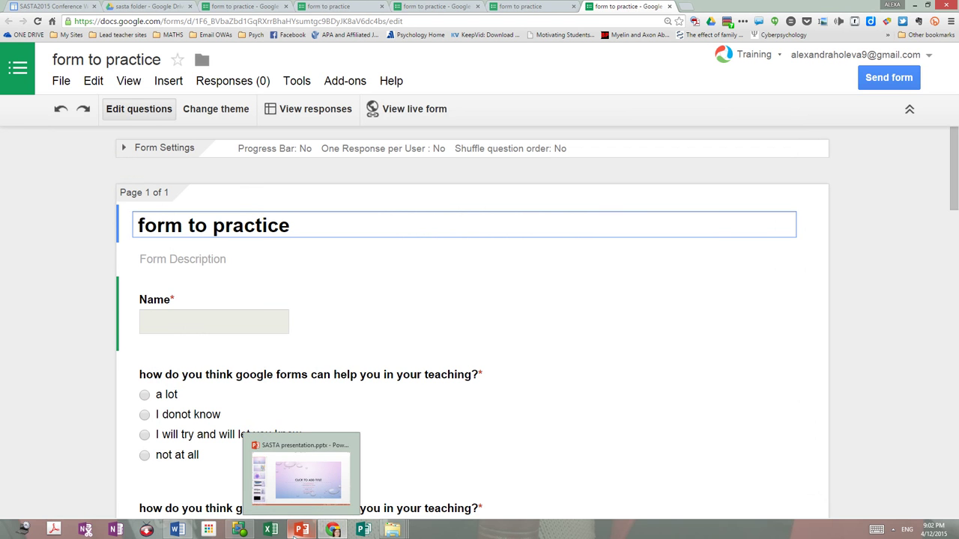
left_click(315, 500)
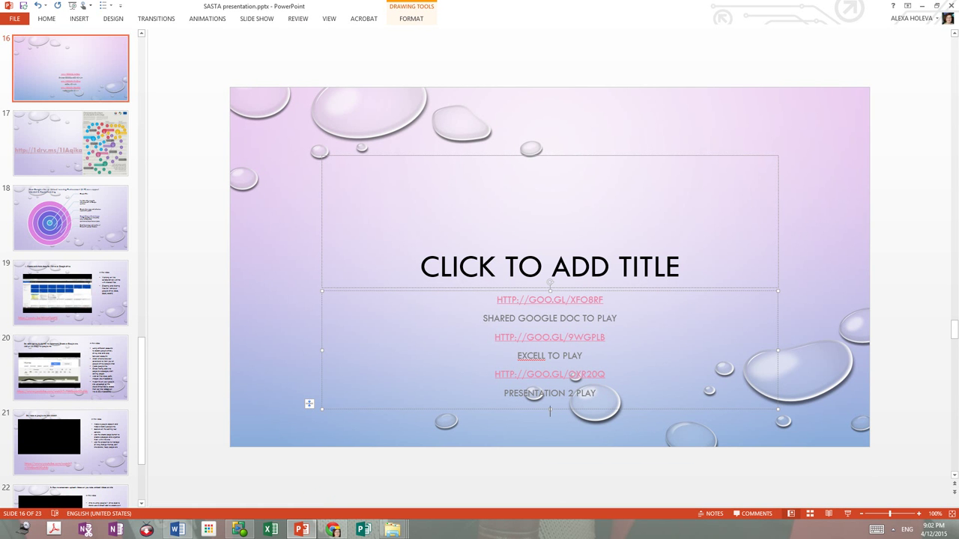
key("Return")
type("HTTP://GOO.GL/FORMS/8F62R1E9Y4")
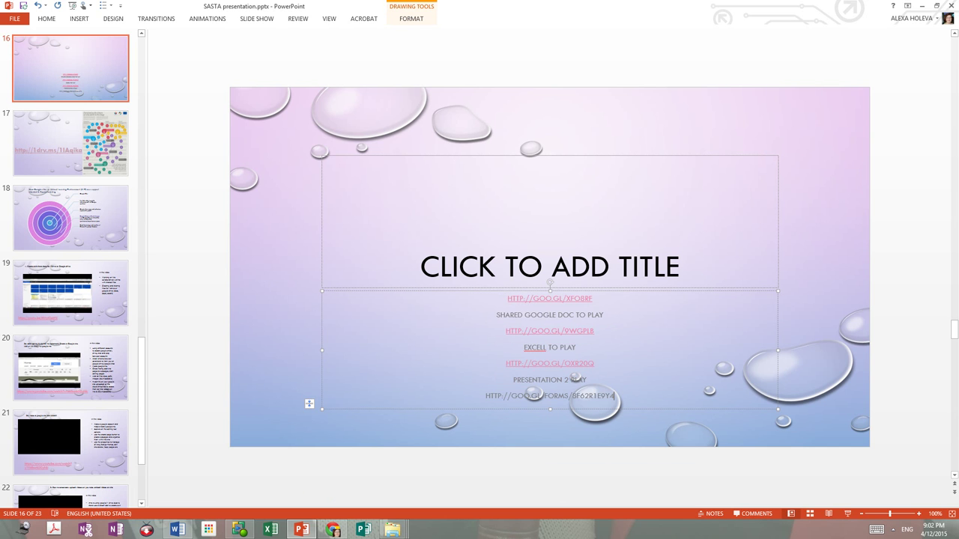
key("Return")
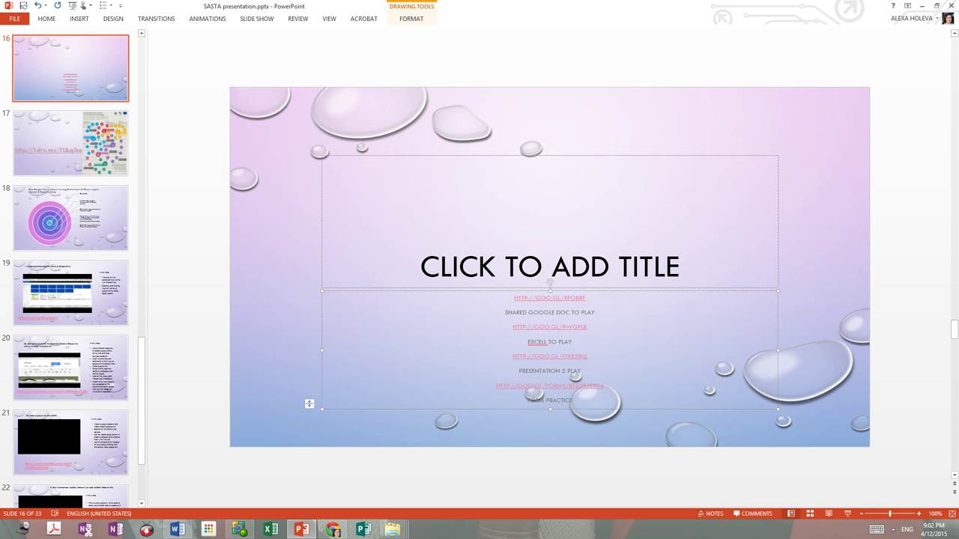
- Switch back to Chrome and return to the sasta folder in Google Drive
left_click(335, 530)
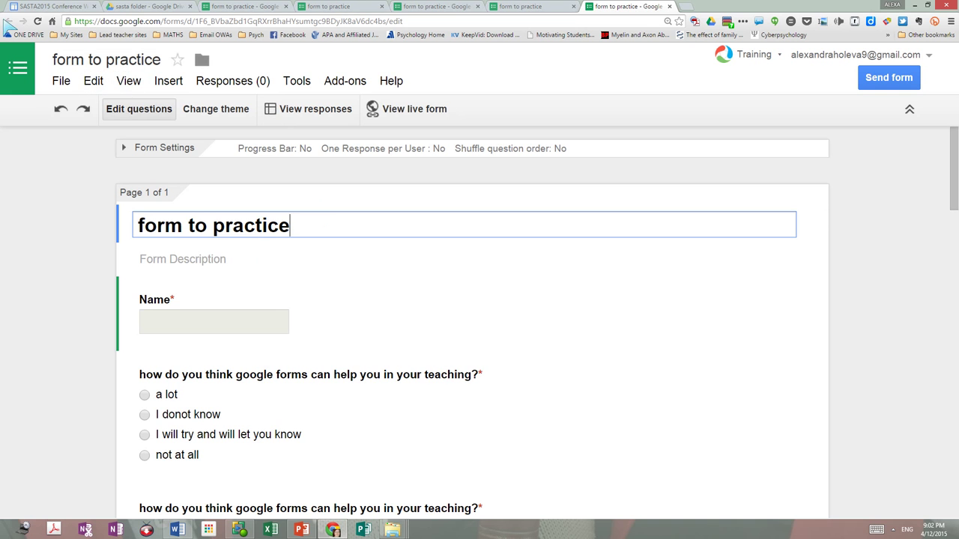
left_click(135, 8)
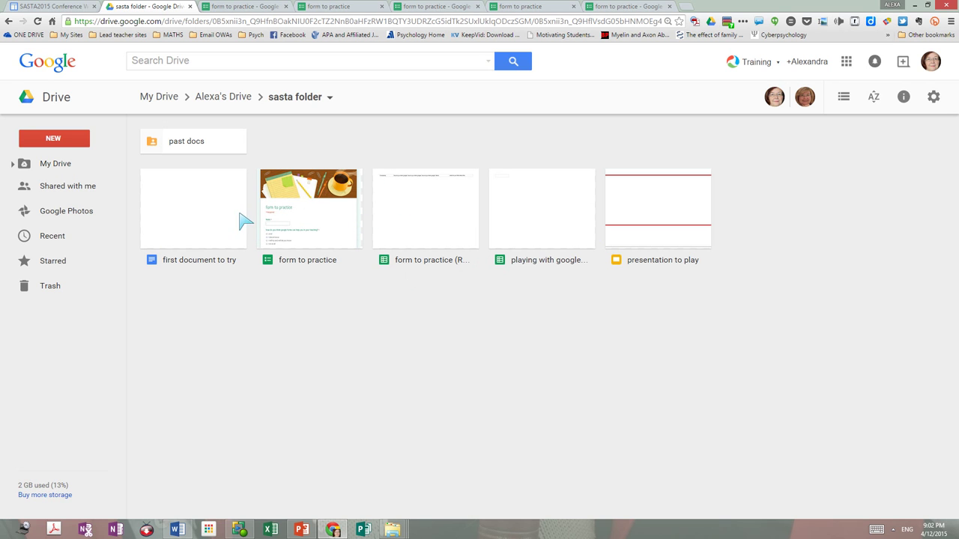
left_click(11, 24)
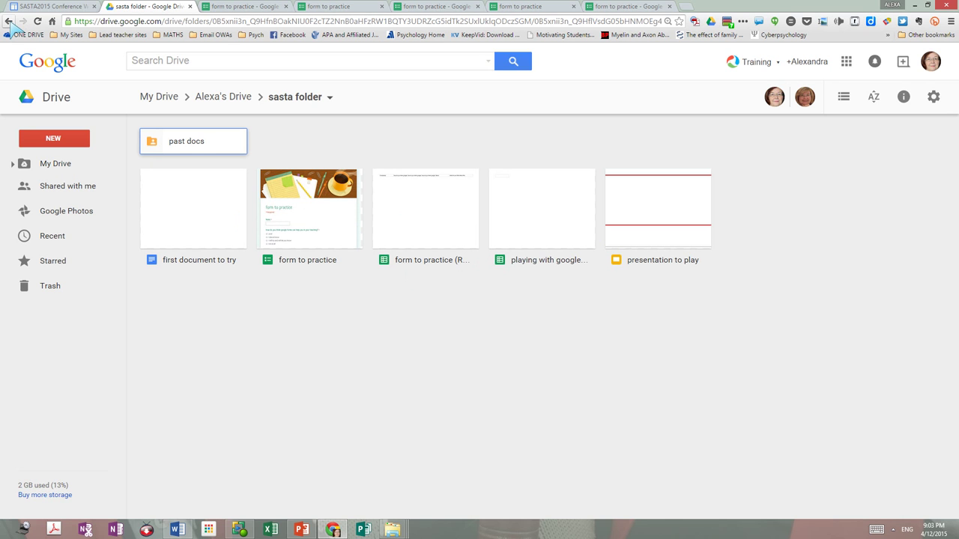